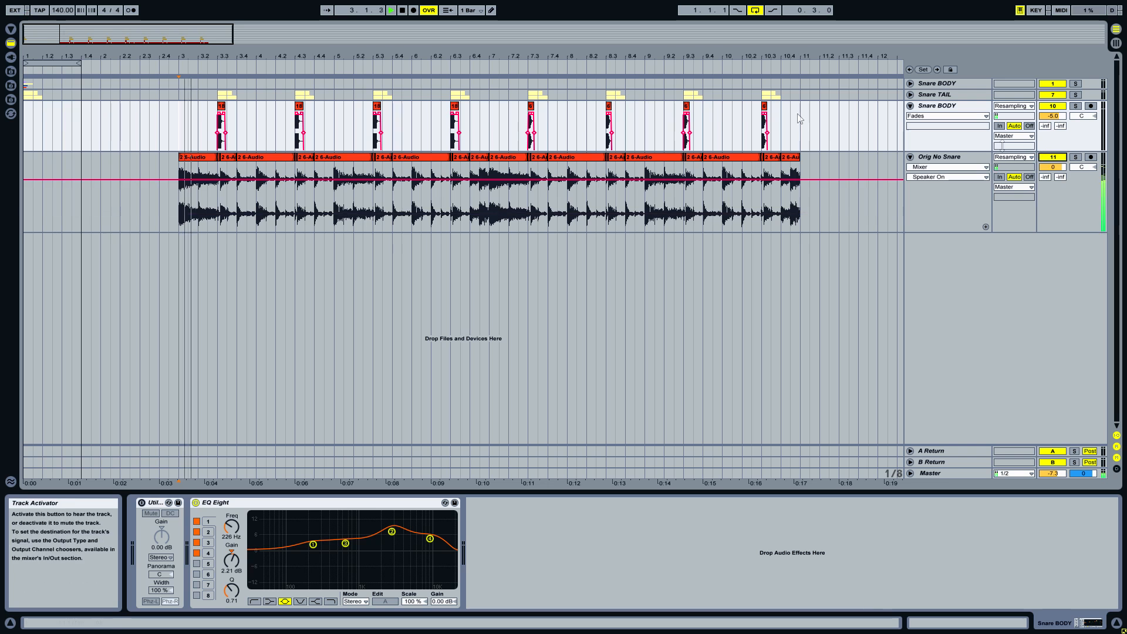
Deactivate the Orig No Snare track and play the Snare BODY hit at bar 7.3 on its own
left_click_drag(247, 56, 210, 54)
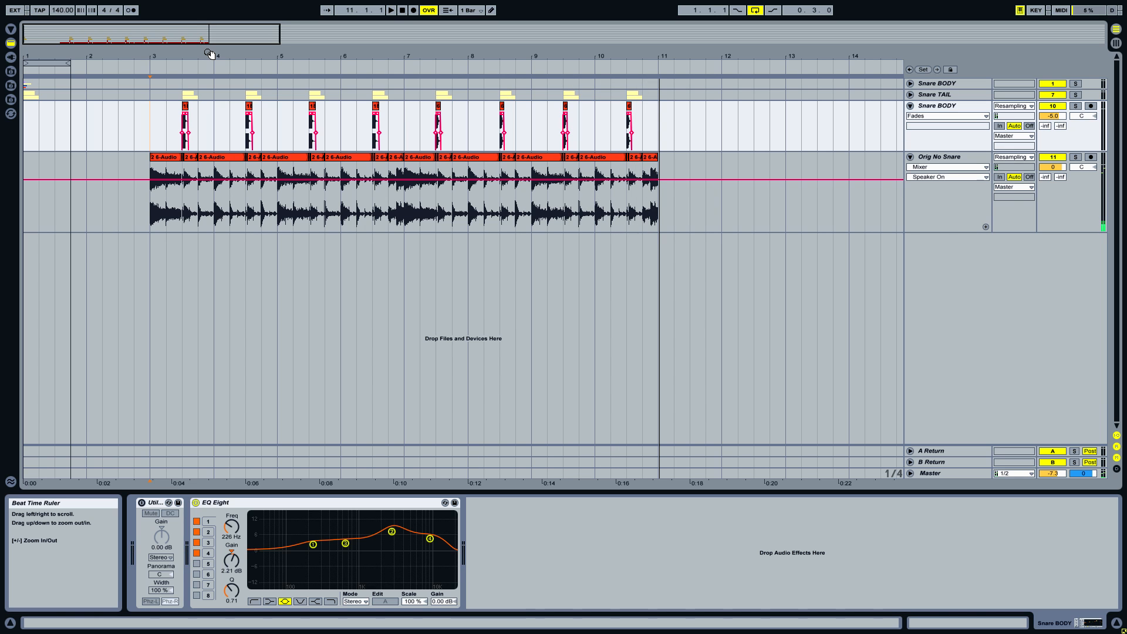
left_click_drag(439, 59, 438, 140)
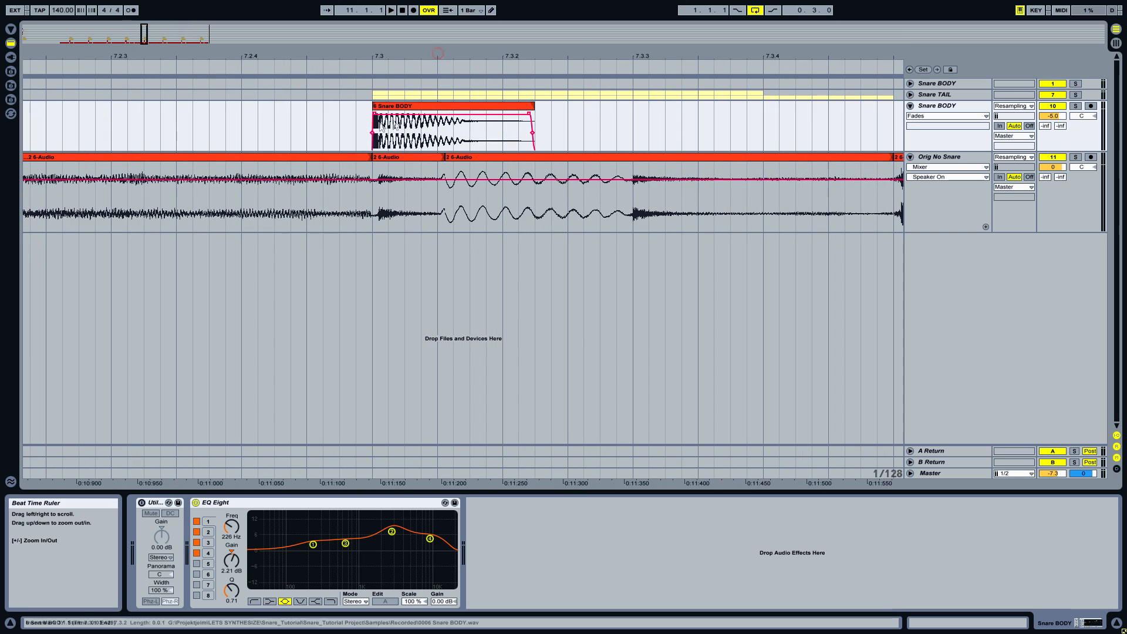
left_click_drag(395, 54, 311, 71)
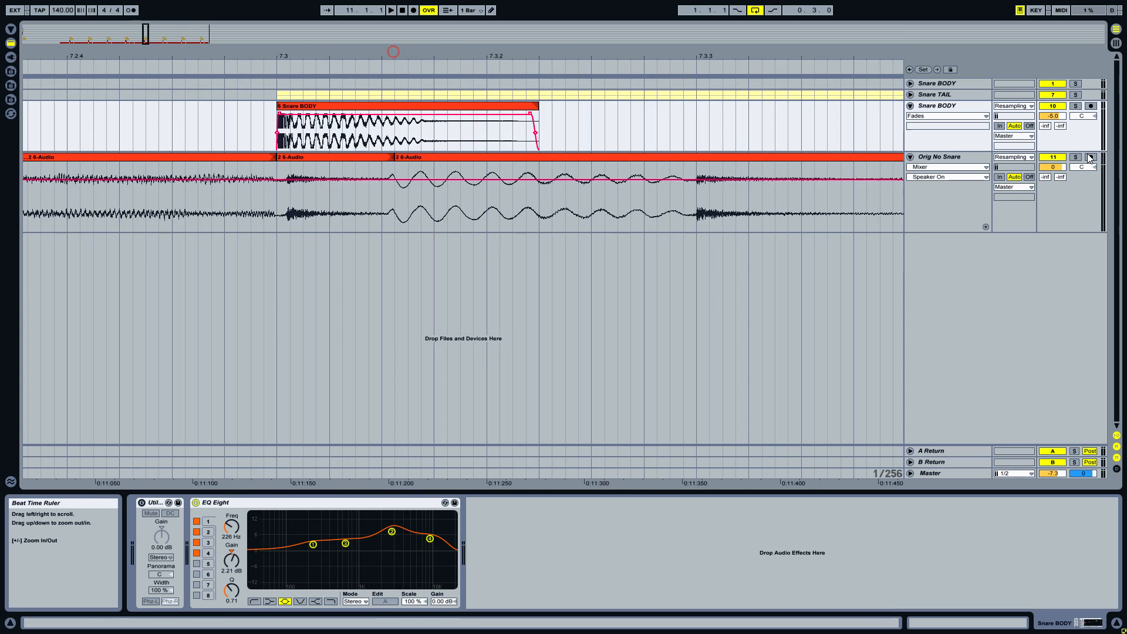
left_click(1060, 159)
left_click(263, 119)
key("space")
key("space")
key("space")
Unfold the Snare BODY group at the start of the arrangement to show its layer tracks
left_click_drag(283, 56, 323, 69)
left_click_drag(38, 52, 37, 54)
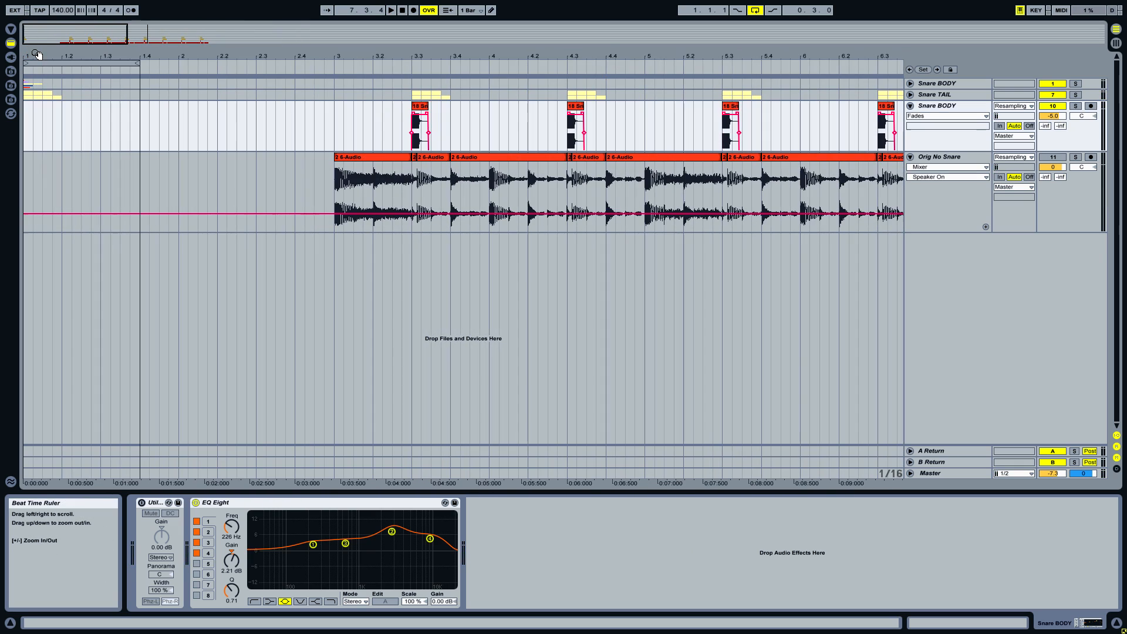
left_click(911, 83)
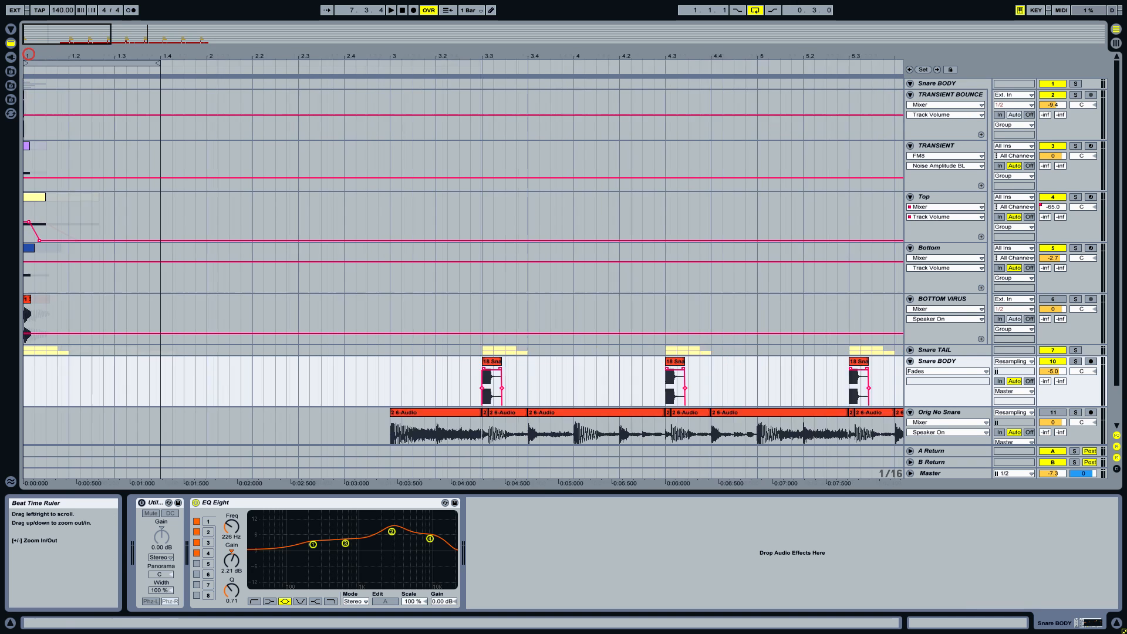
Solo the BOTTOM VIRUS track and play its audio clip from the start of the arrangement
left_click_drag(45, 57, 285, 95)
left_click(1075, 300)
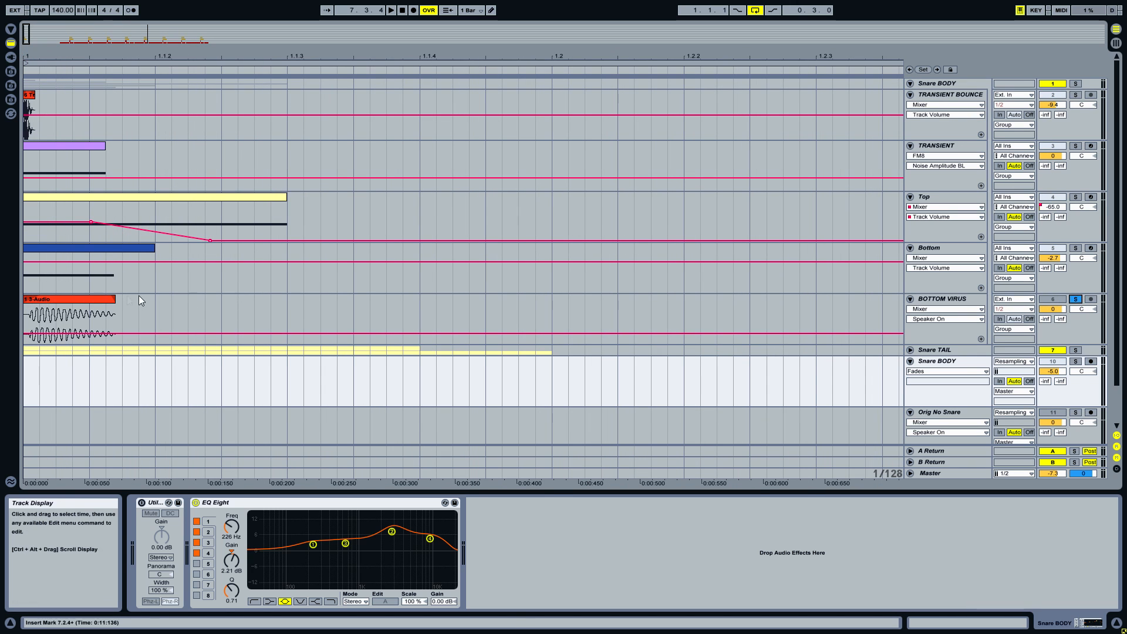
left_click(78, 298)
key("space")
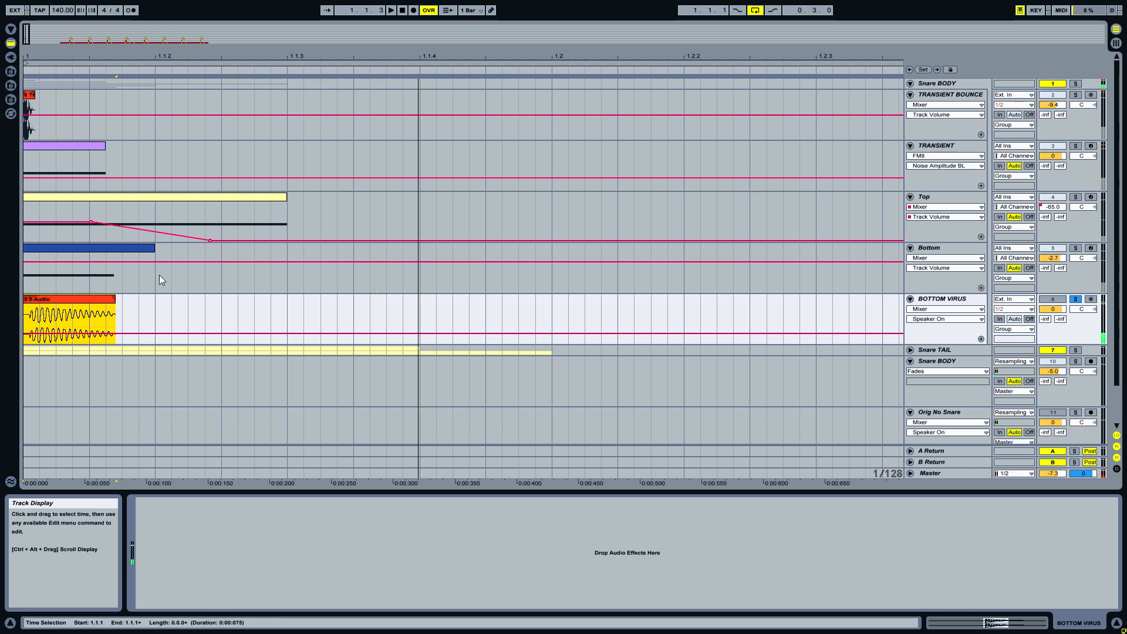
key("space")
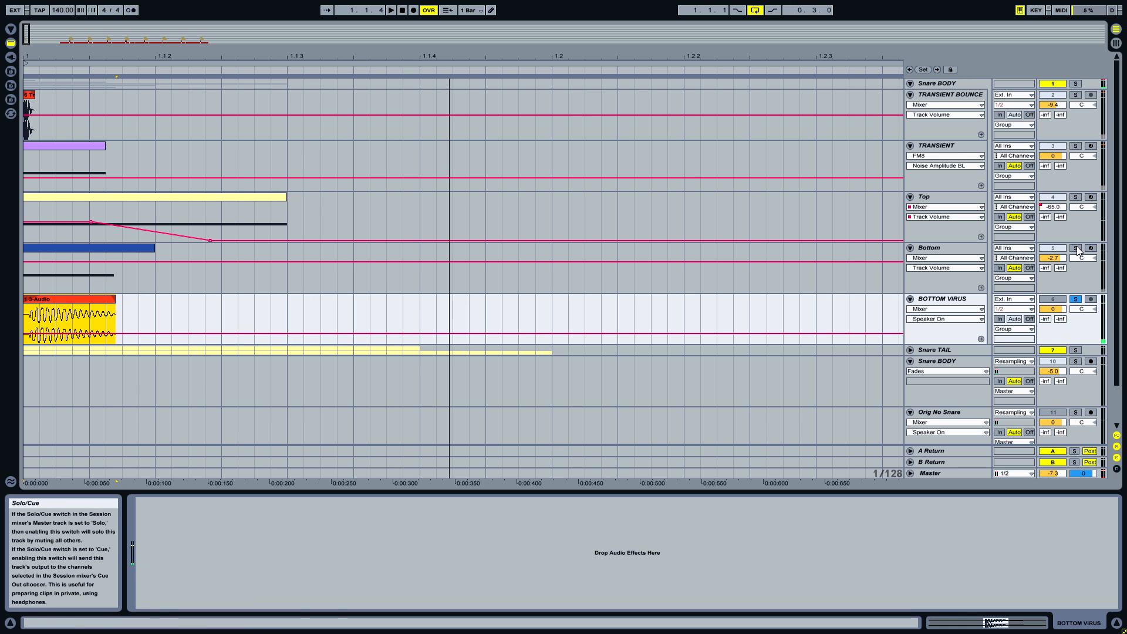
Solo the Bottom track, play its MIDI clip, and turn the solo off again
left_click(1075, 248)
left_click(108, 245)
key("space")
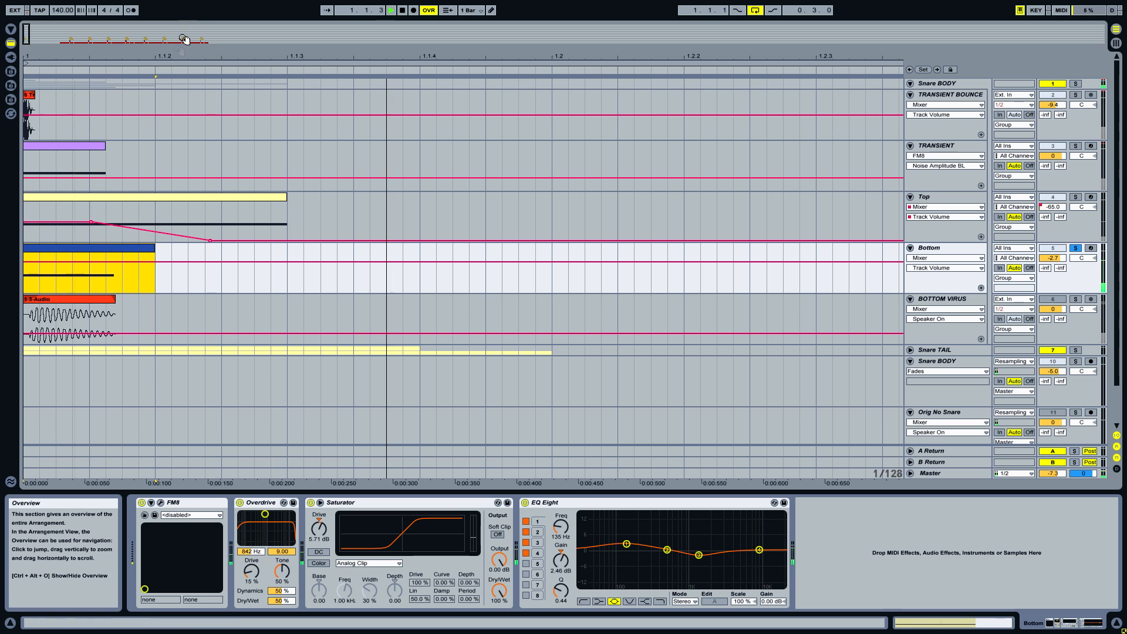
key("space")
left_click_drag(174, 53, 108, 46)
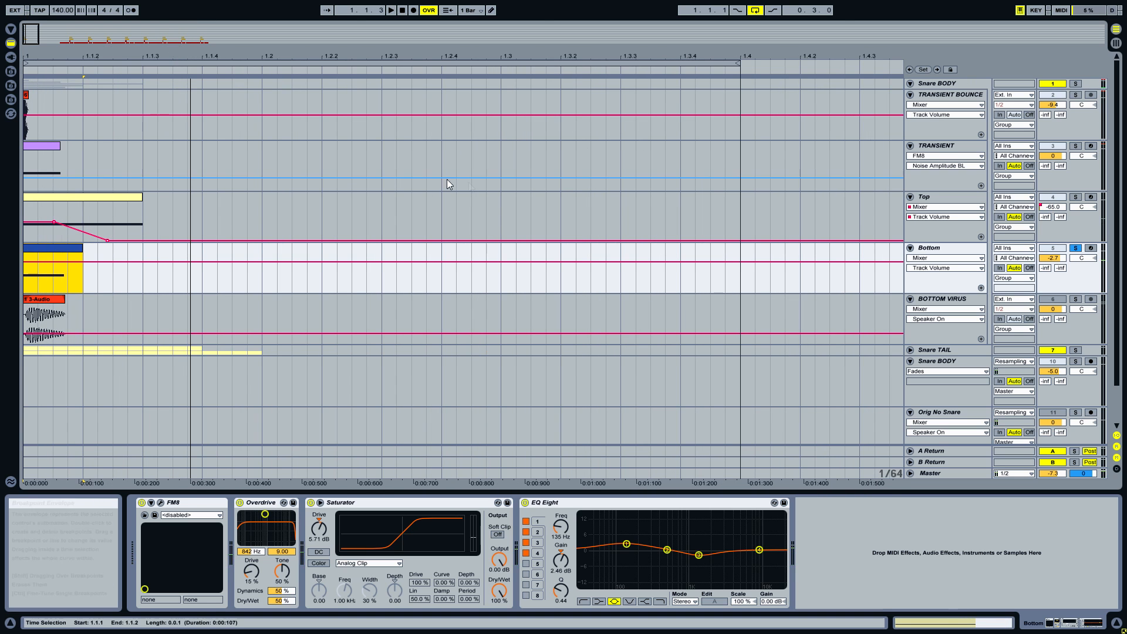
left_click(1076, 249)
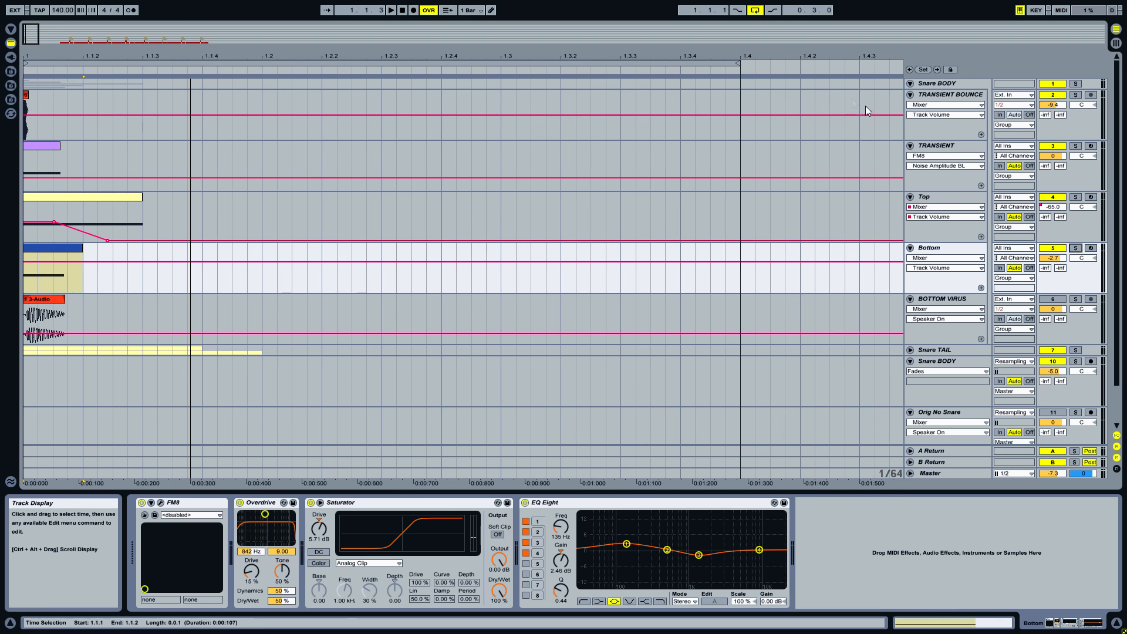
Show the TRANSIENT BOUNCE track's devices, solo the track and play its clip
key("minus")
left_click(948, 95)
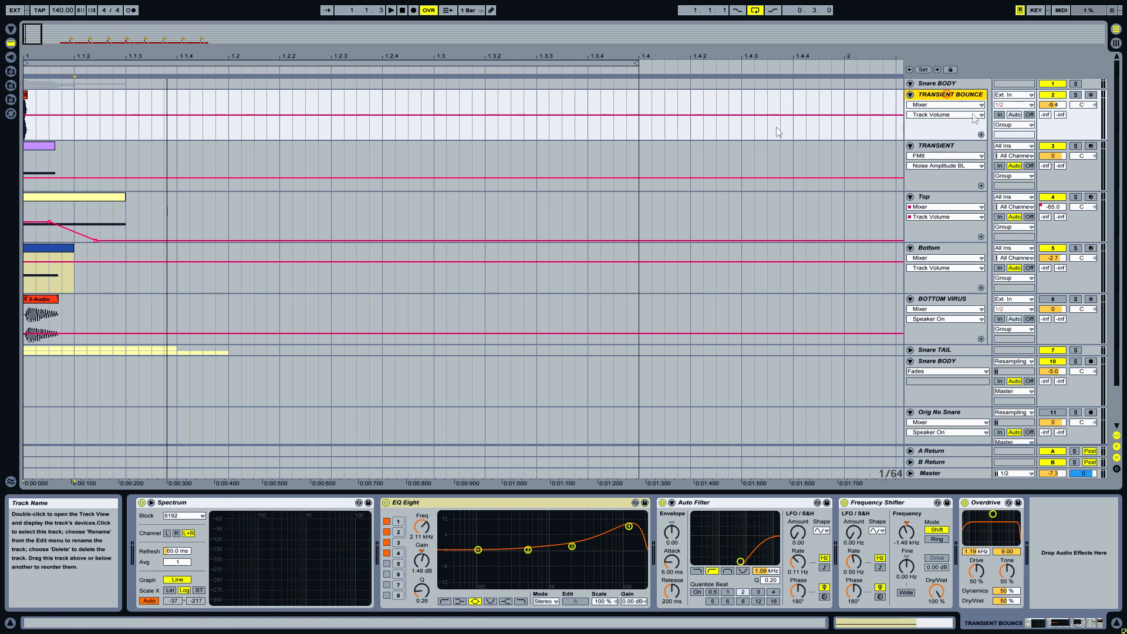
left_click_drag(31, 51, 29, 51)
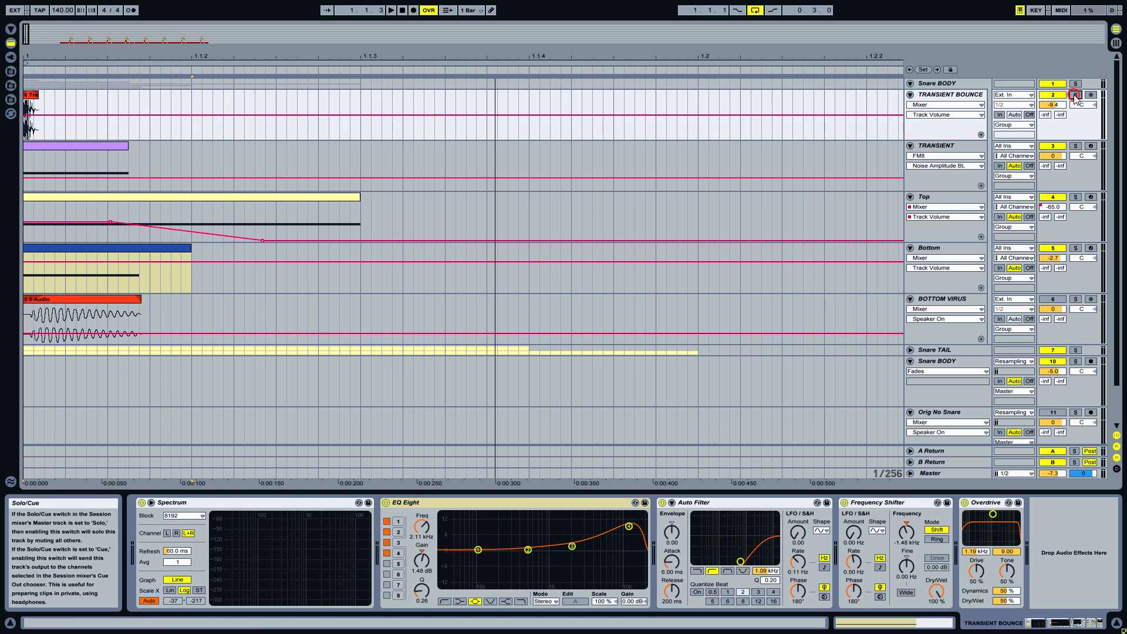
key("space")
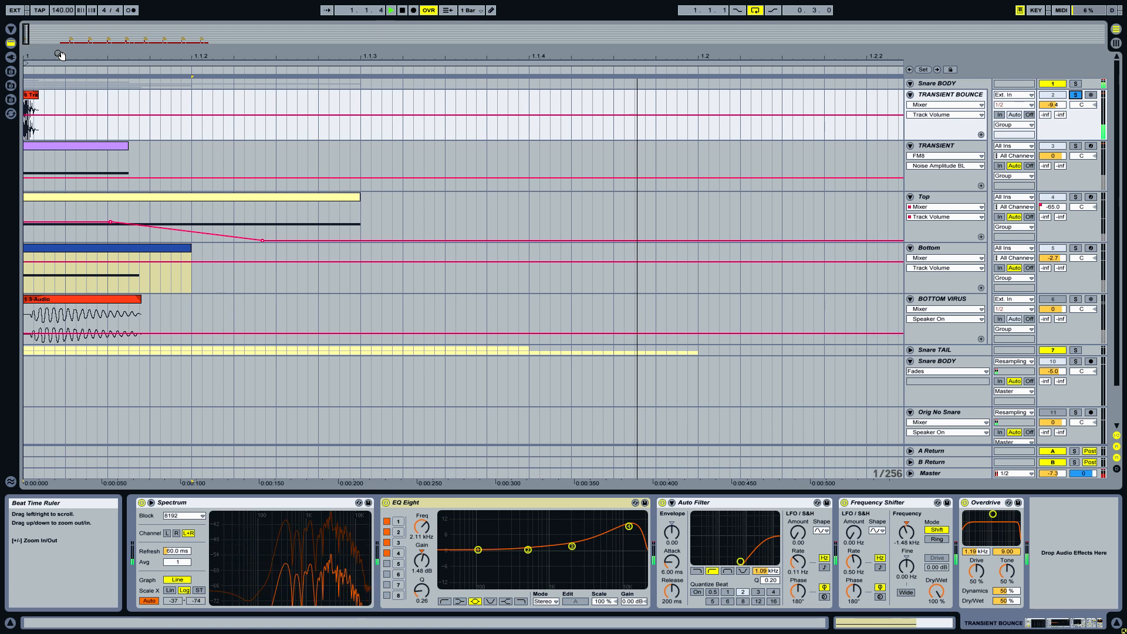
key("space")
Solo the TRANSIENT track and play its MIDI clip
left_click_drag(61, 55, 45, 48)
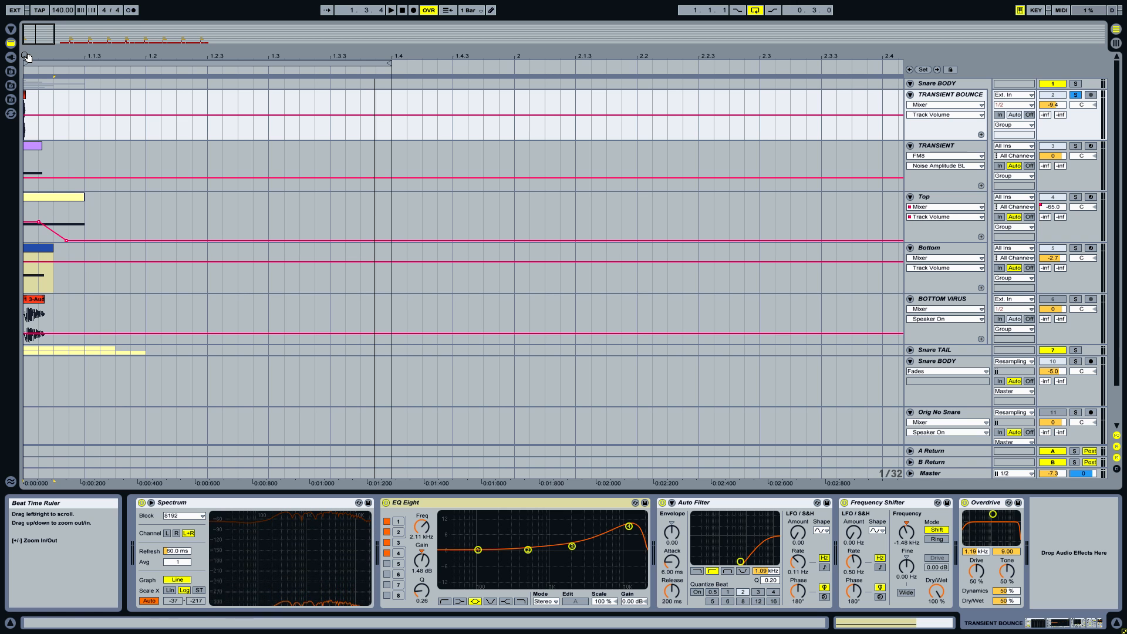
left_click_drag(27, 57, 28, 82)
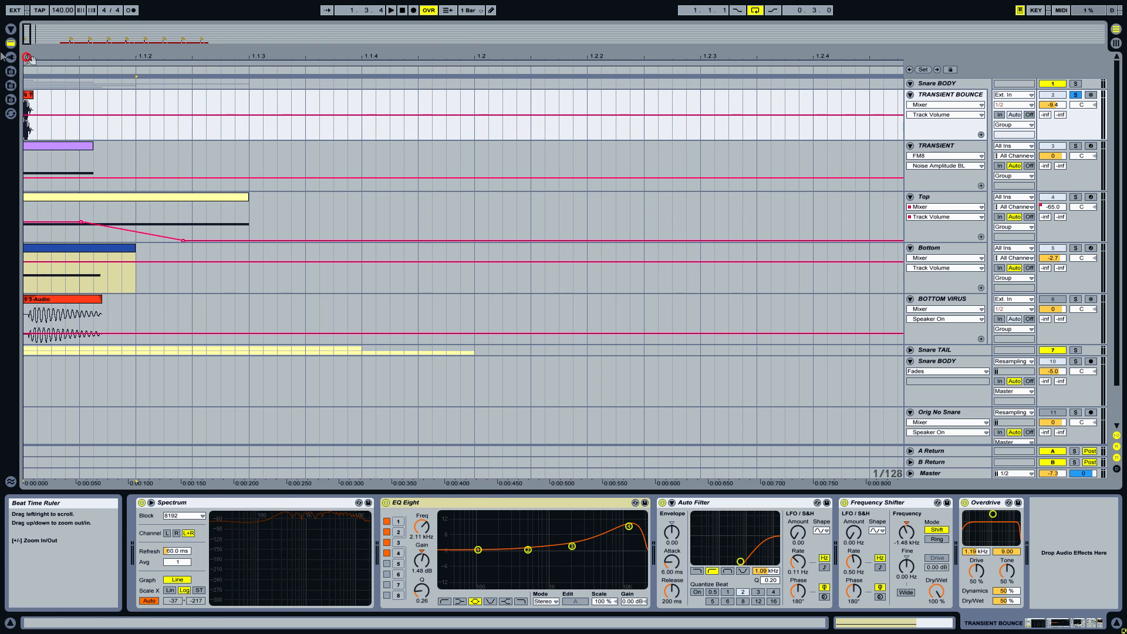
left_click(944, 149)
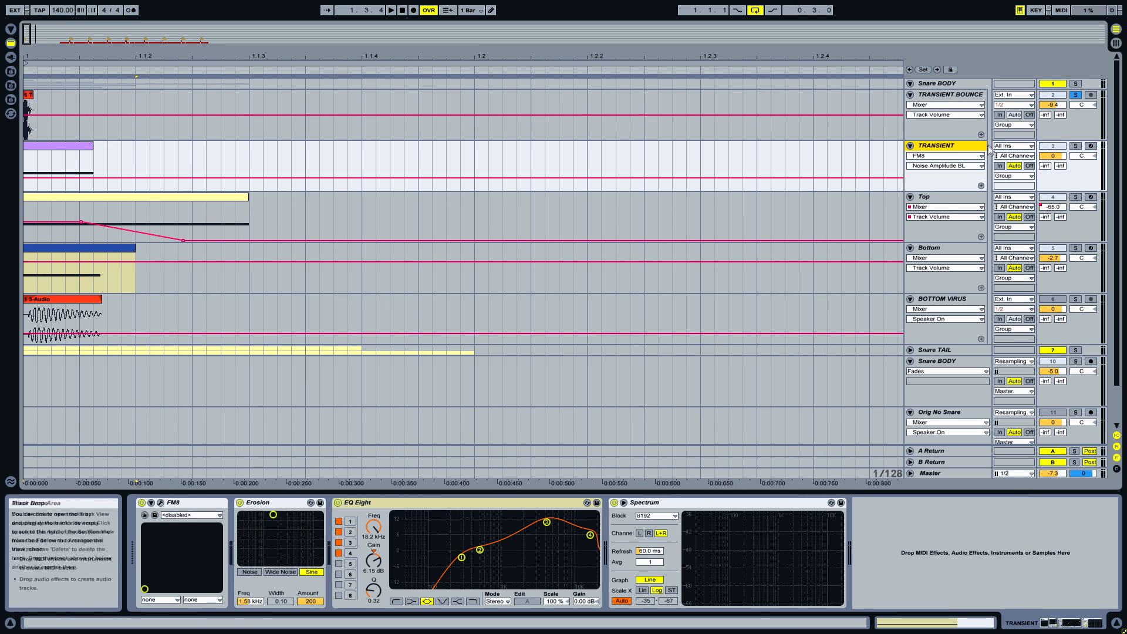
left_click(974, 108)
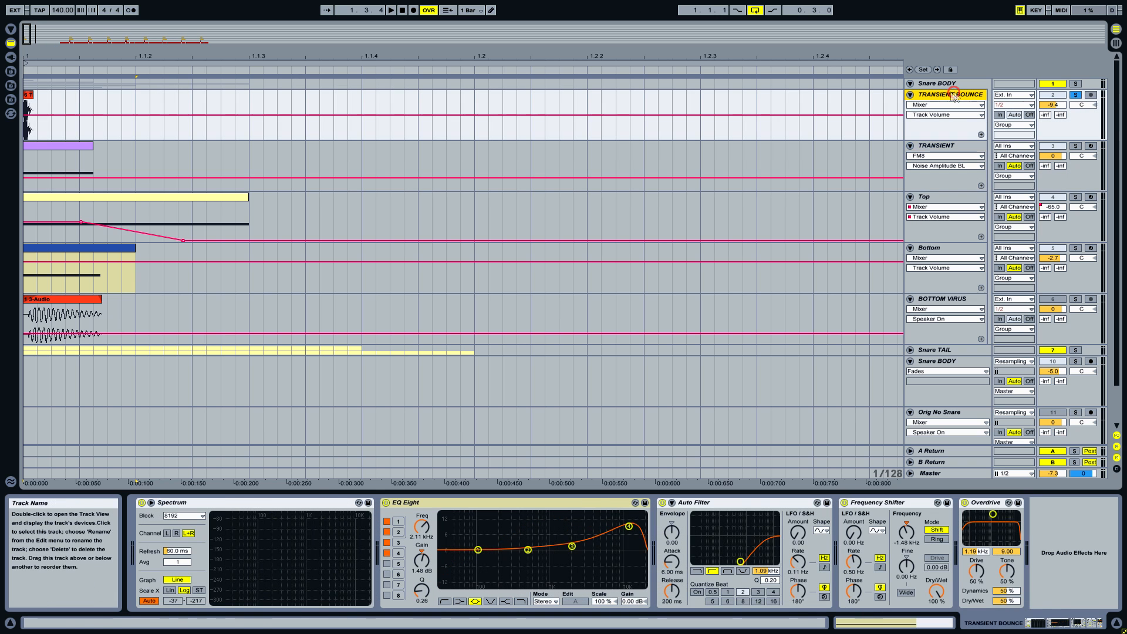
left_click(1075, 146)
left_click(60, 146)
key("space")
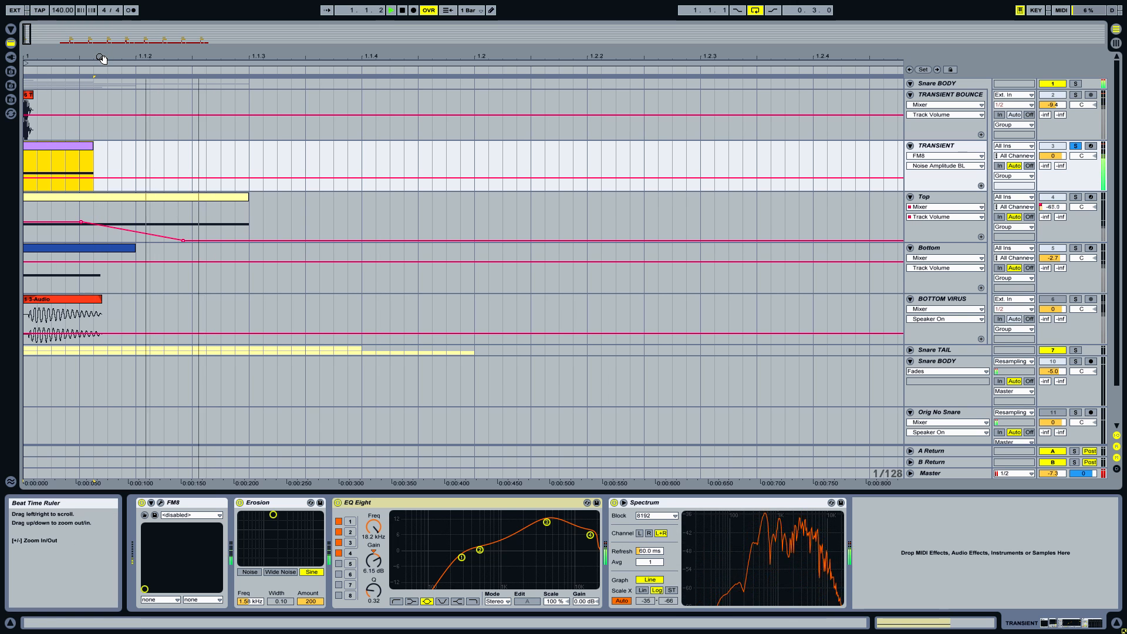
key("space")
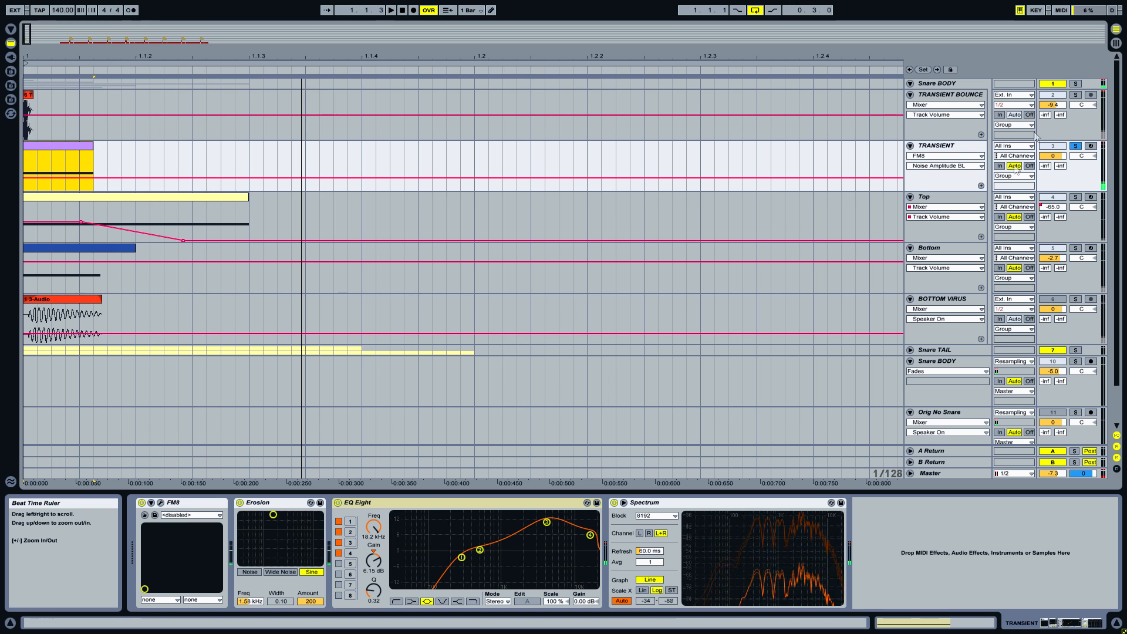
Play the TRANSIENT BOUNCE layer soloed again, turn its solo off and show its device chain
left_click(1077, 95)
key("space")
left_click_drag(114, 55, 51, 39)
key("space")
left_click(1076, 95)
left_click(951, 95)
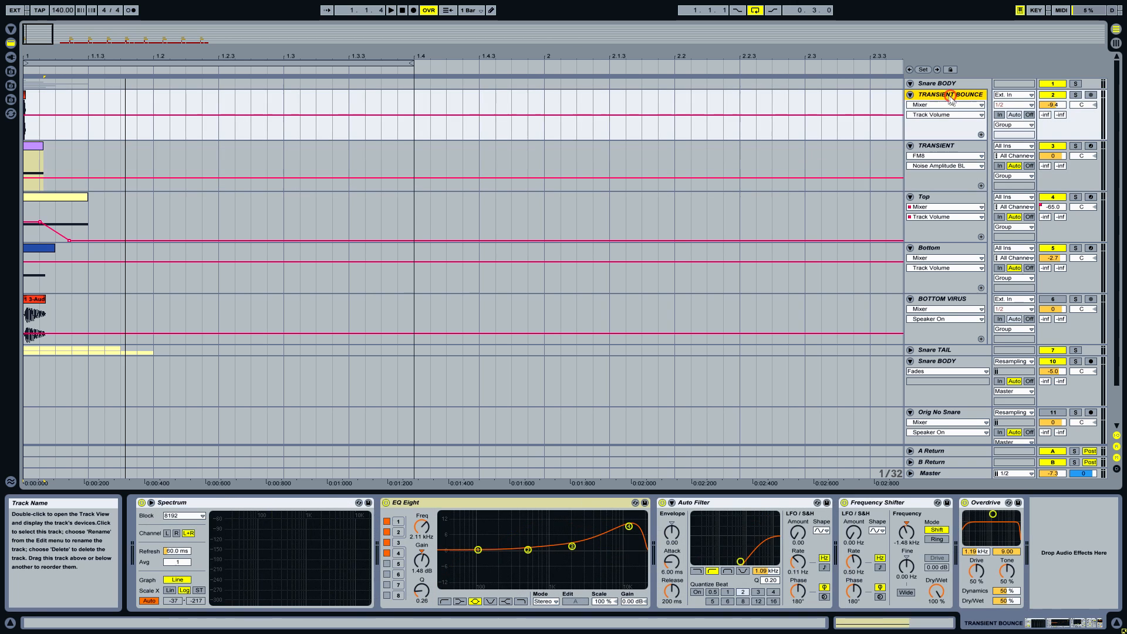
left_click_drag(300, 55, 287, 44)
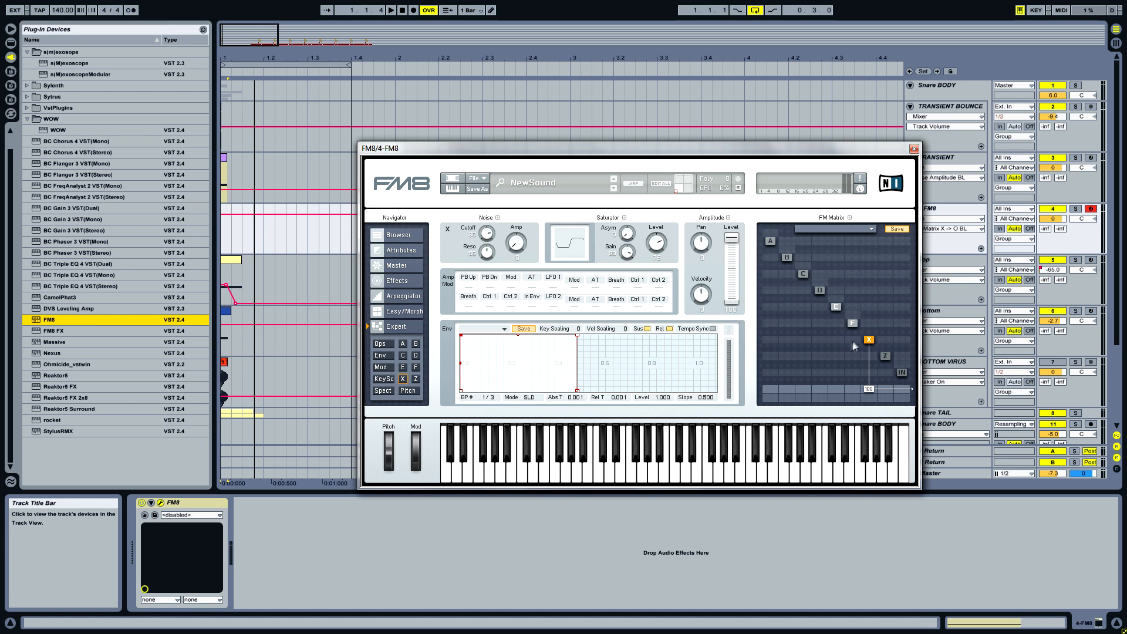
left_click_drag(853, 341, 857, 309)
left_click(836, 307)
left_click(638, 231)
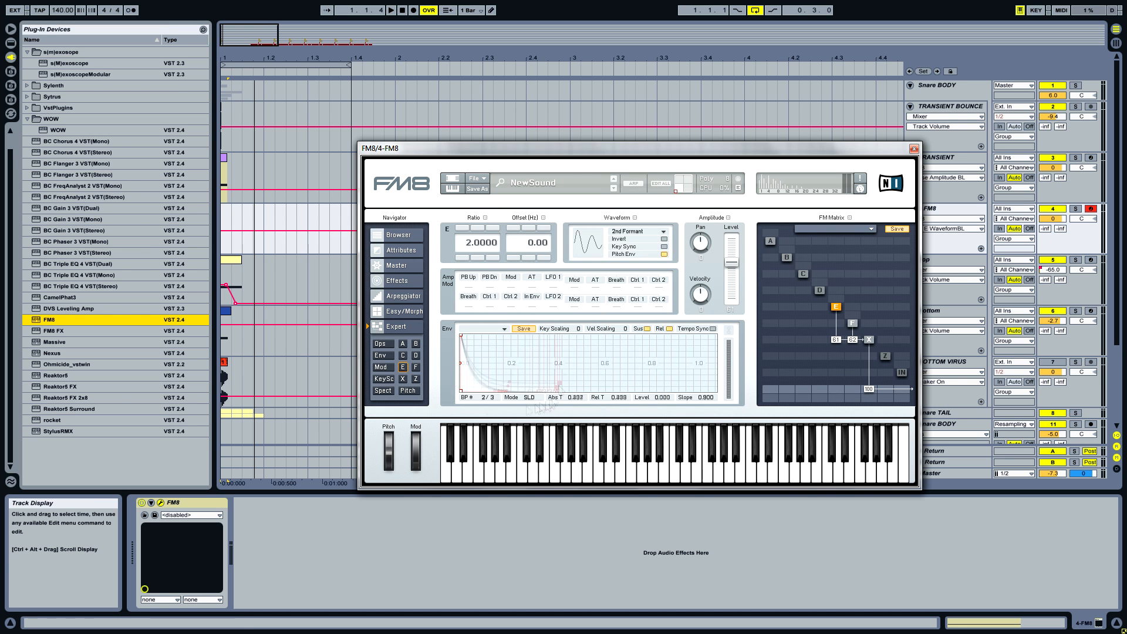
left_click_drag(584, 346, 469, 342)
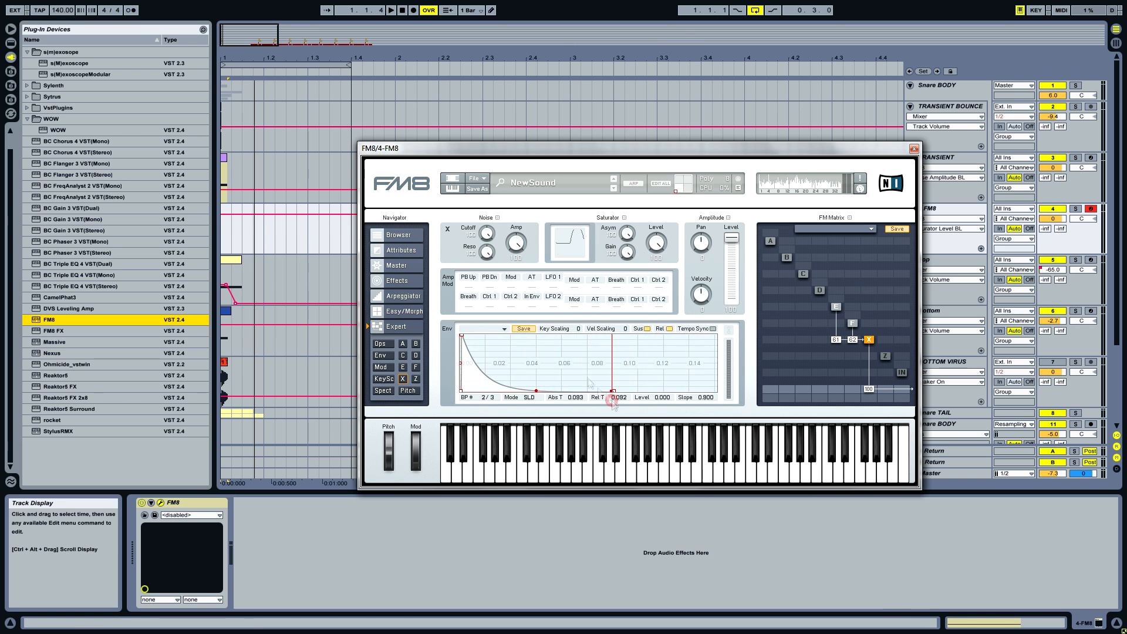
left_click_drag(612, 401, 691, 393)
left_click(462, 335)
left_click(409, 390)
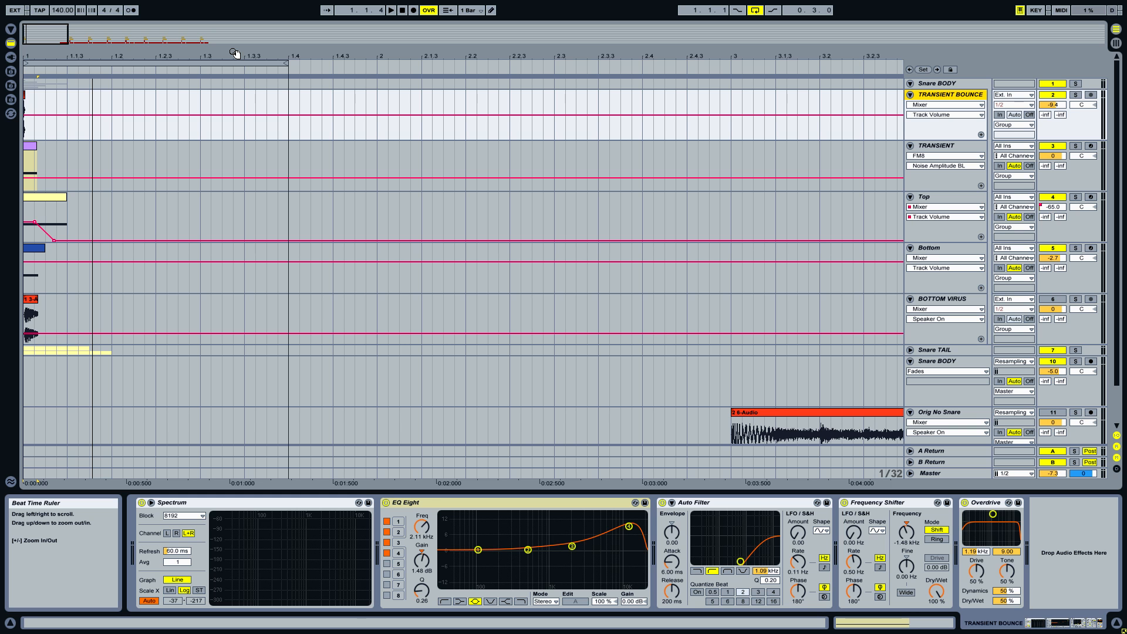
Load FM8 on a new MIDI track below the TRANSIENT track and open its Expert page
left_click_drag(234, 53, 235, 24)
left_click(930, 147)
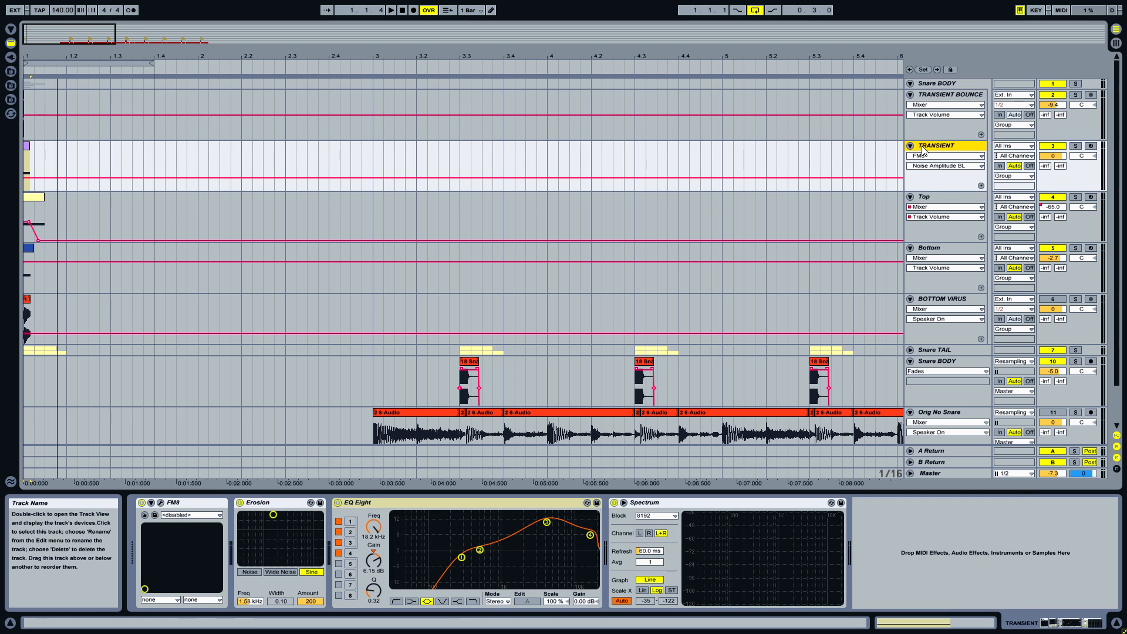
key("ctrl+shift+t")
left_click(910, 208)
left_click(11, 57)
left_click(35, 320)
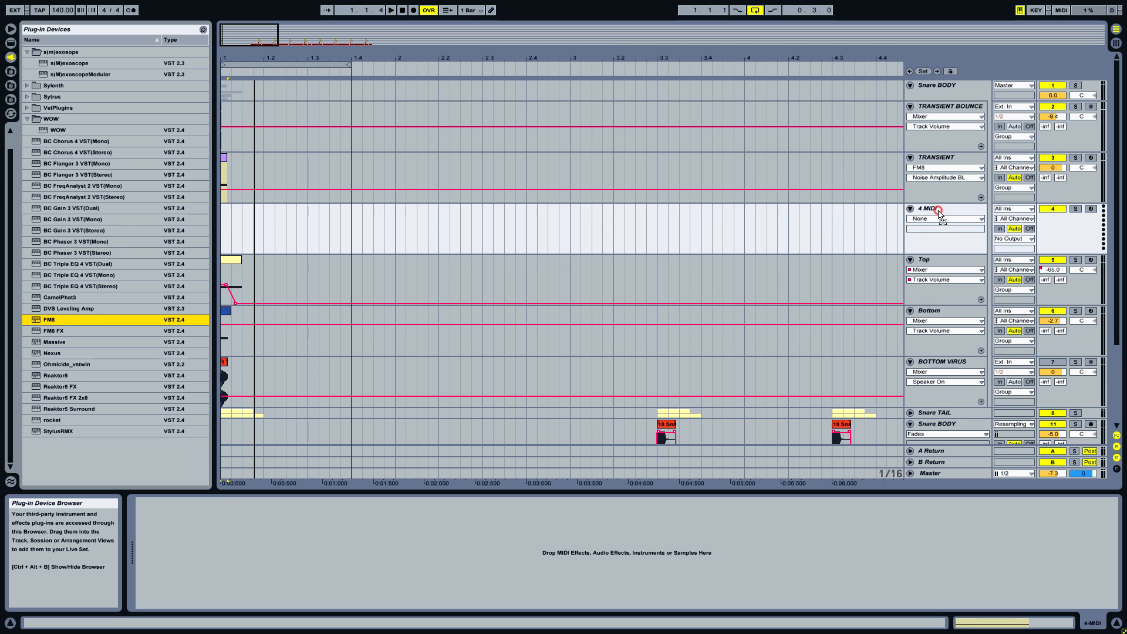
left_click_drag(938, 215, 938, 216)
left_click_drag(468, 101, 565, 148)
left_click(404, 326)
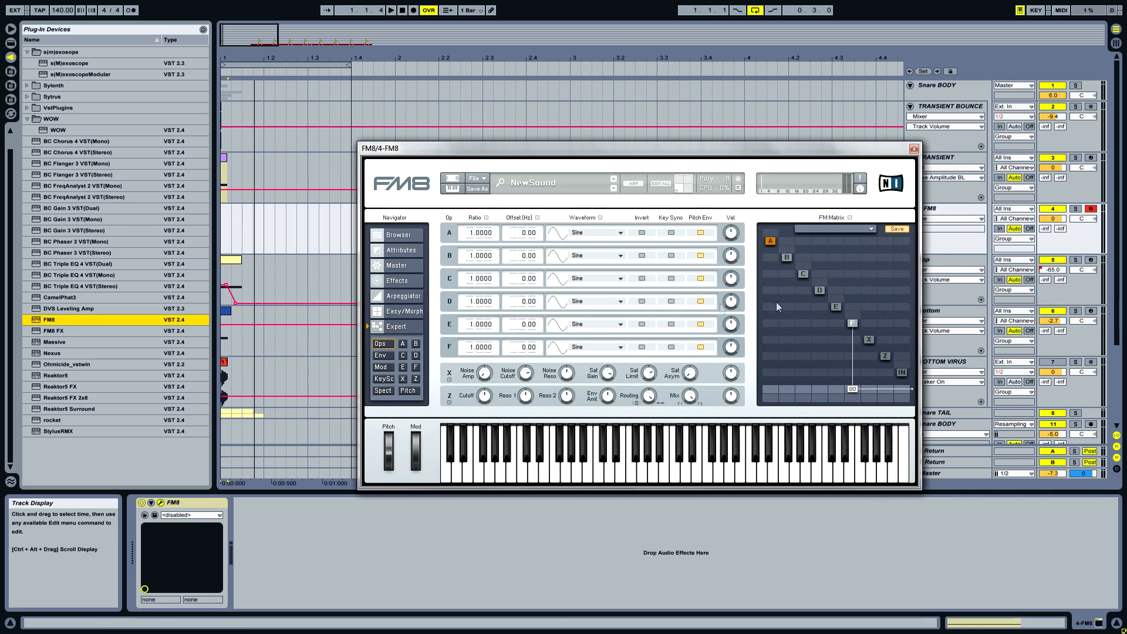
Enable operators E, F and X in the FM matrix, and send X instead of F to the output at 100
left_click(837, 308)
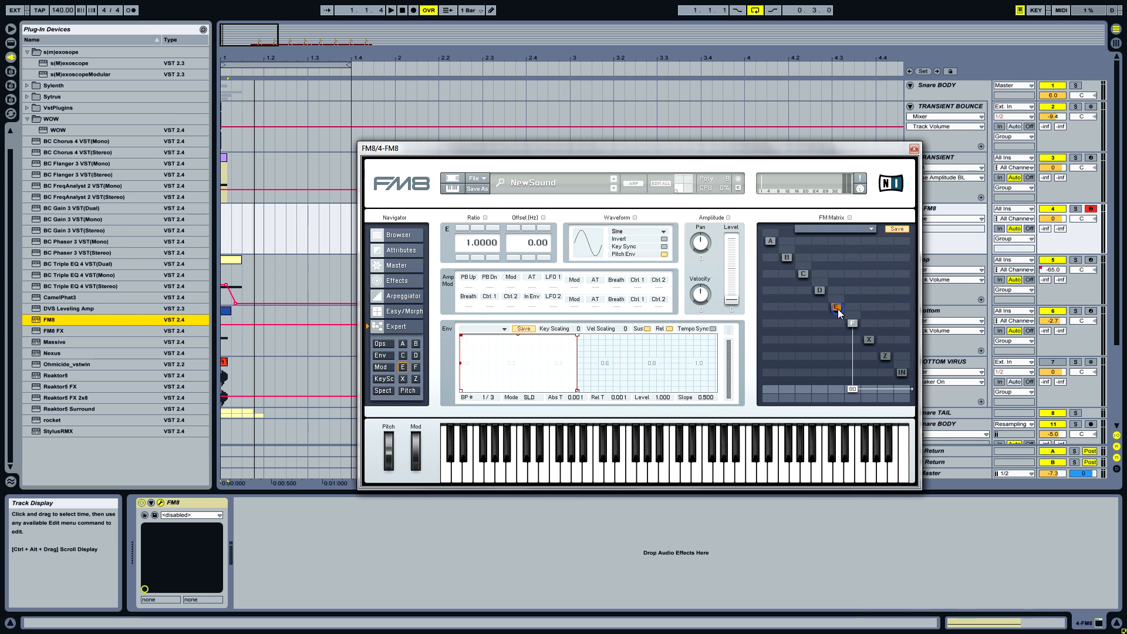
left_click(855, 323)
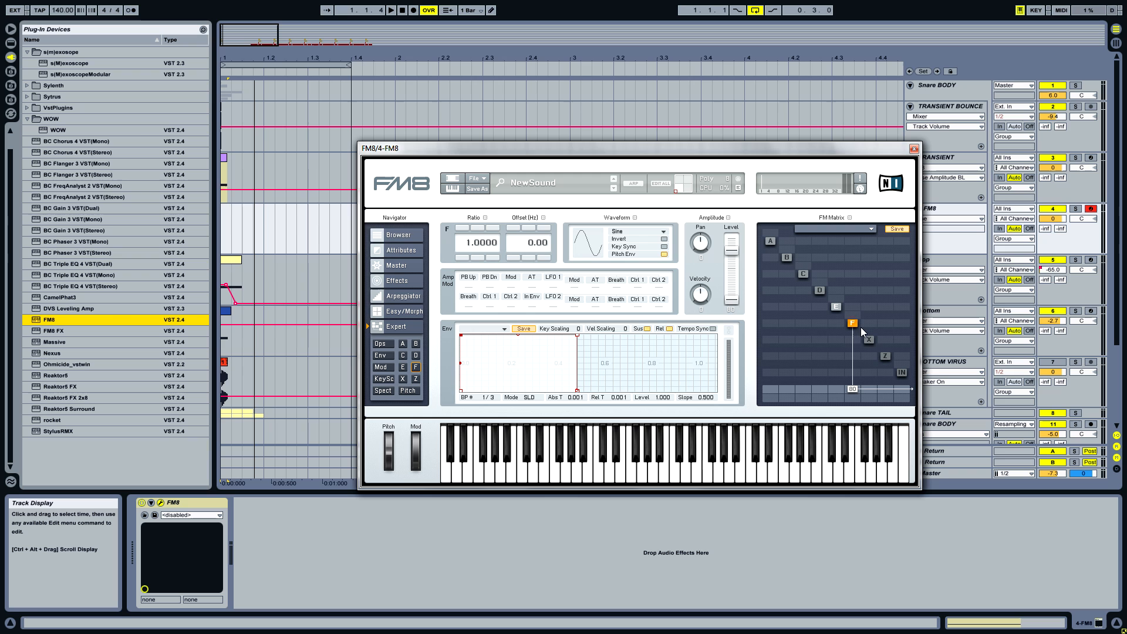
left_click(868, 339)
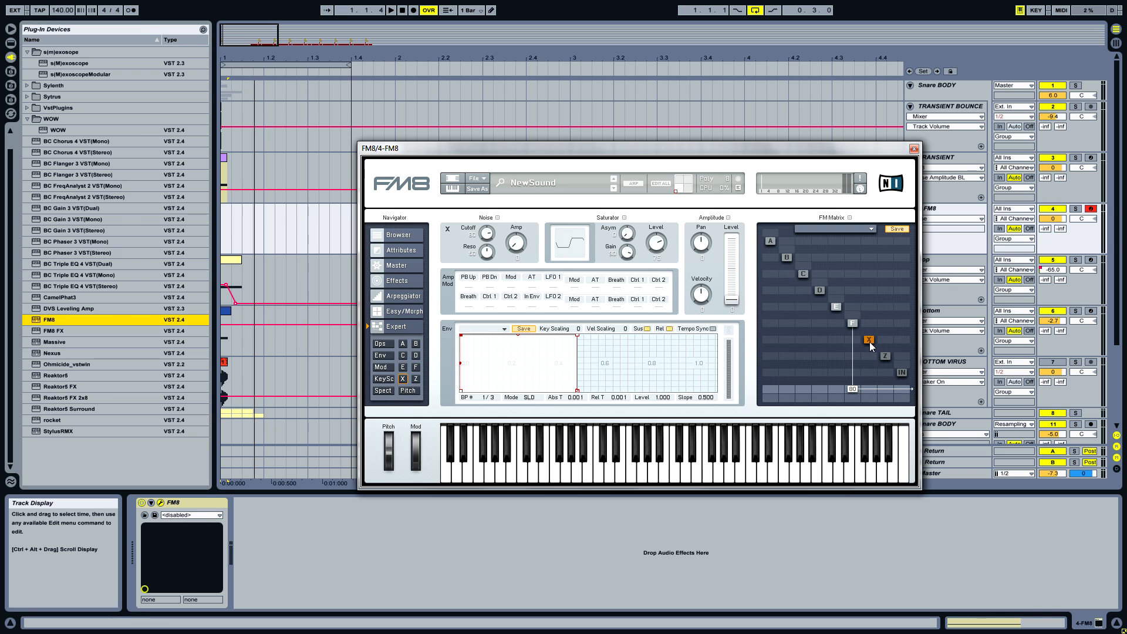
left_click_drag(855, 391, 853, 473)
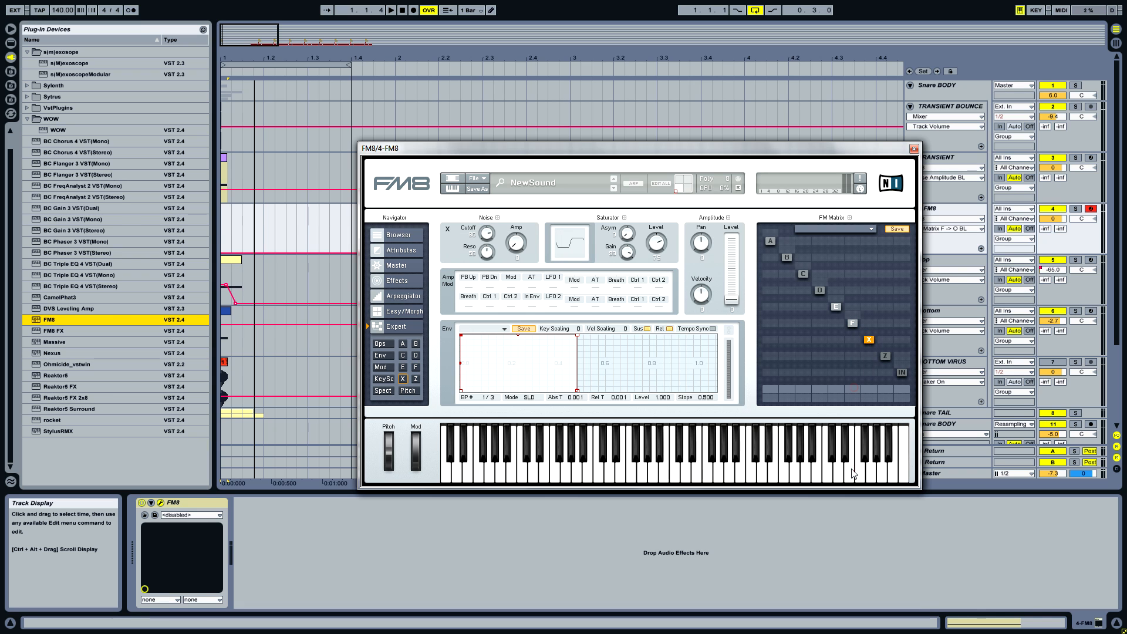
left_click_drag(872, 386, 869, 338)
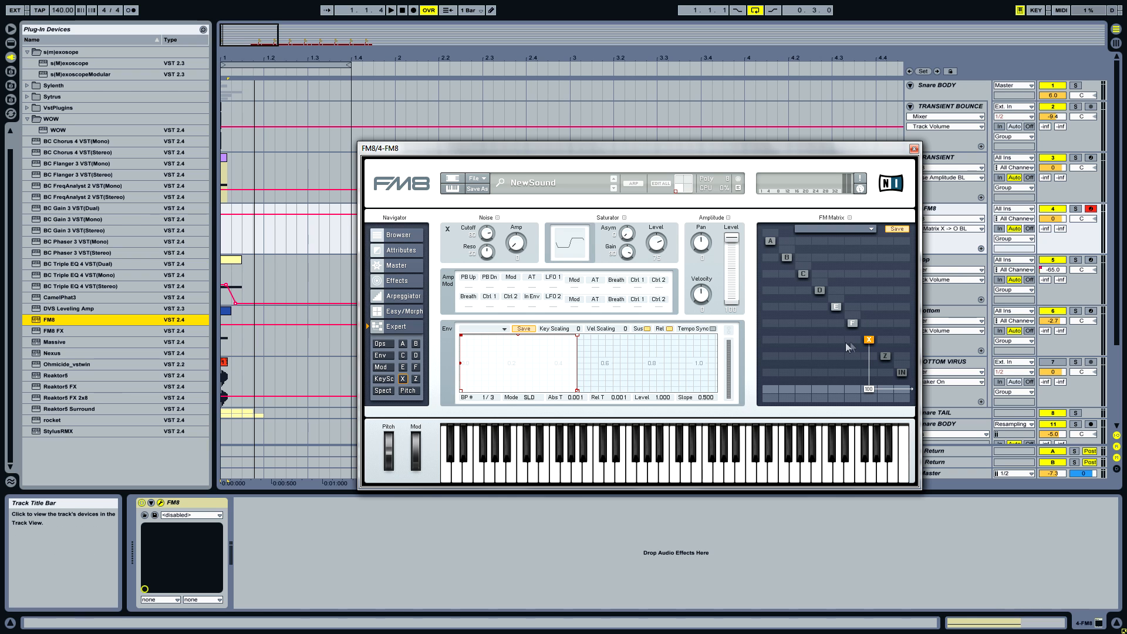
Route operators E and F into X at levels 61 and 62, and open operator E's settings
left_click_drag(838, 345, 851, 312)
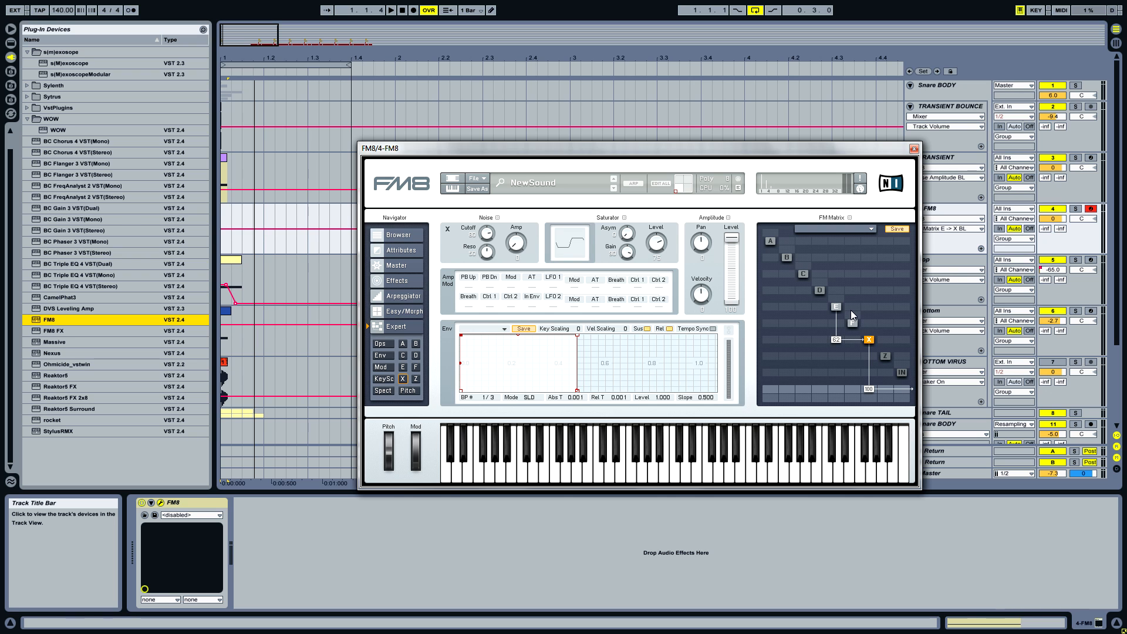
left_click_drag(855, 341, 862, 316)
left_click_drag(840, 305, 847, 303)
left_click(837, 307)
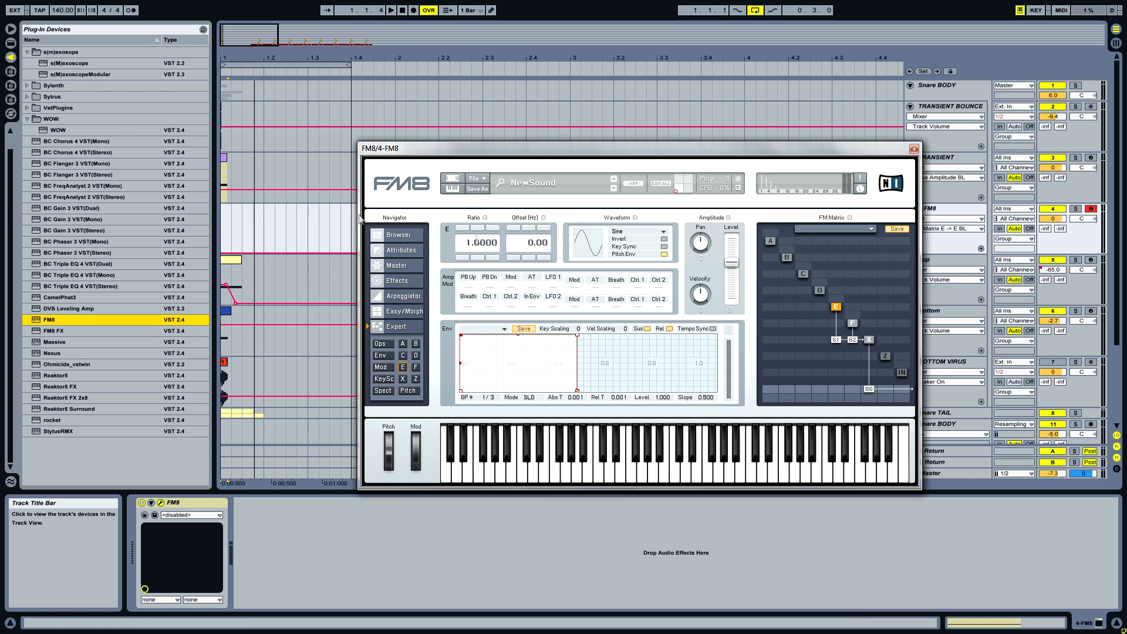
Set operator E to the 2nd Formant waveform at ratio 2.0000 and shape its envelope into a decay to zero of about 0.1 s
left_click(664, 232)
left_click(627, 355)
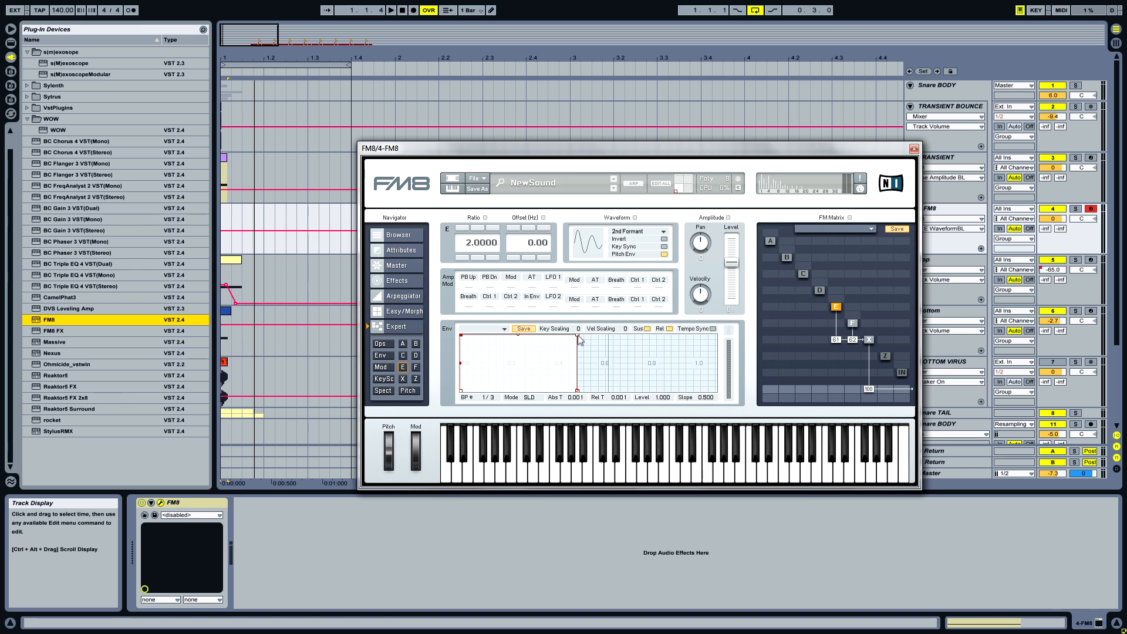
left_click_drag(578, 336, 480, 404)
left_click_drag(468, 345, 624, 227)
left_click_drag(528, 370, 603, 373)
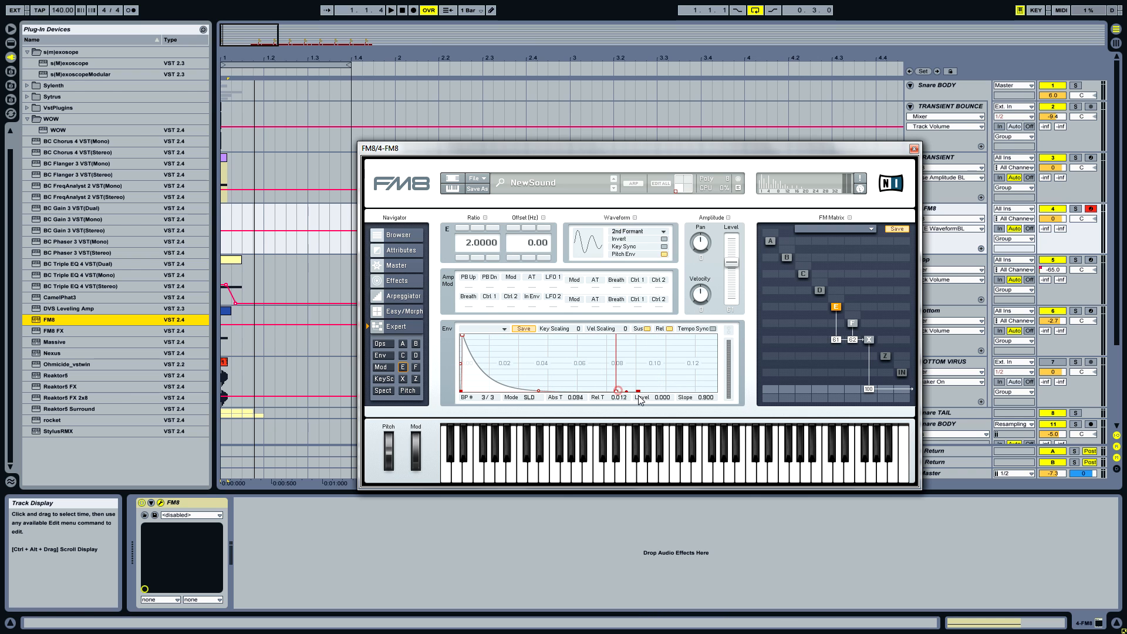
left_click_drag(618, 395, 645, 401)
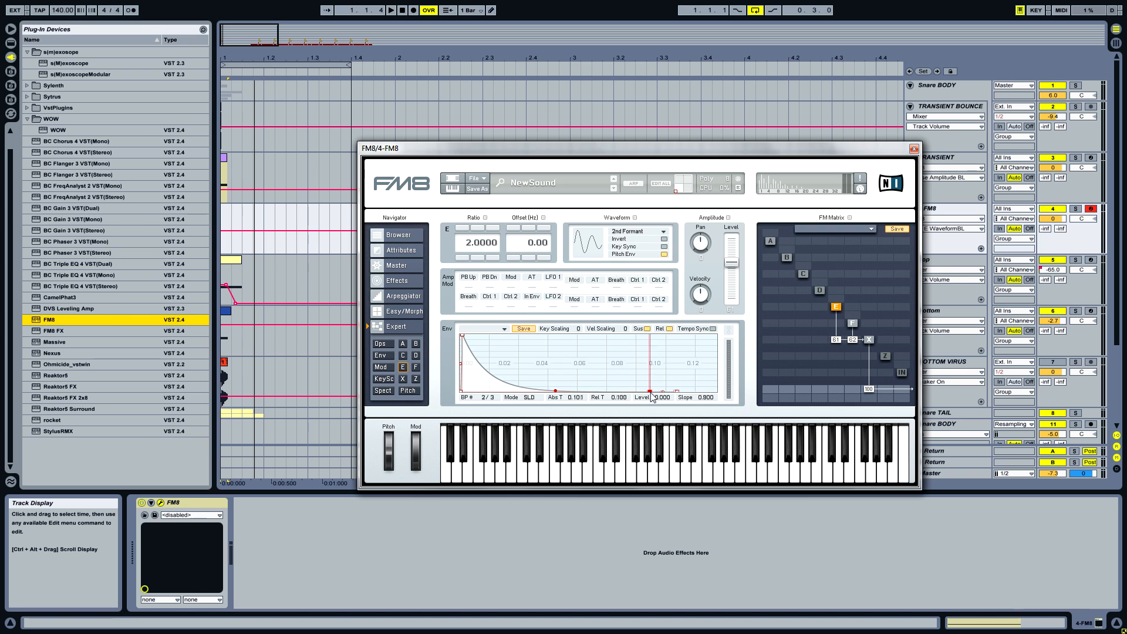
Shape operator F's envelope into a decay to zero of about 0.108 s and set its ratio to 4.0000
left_click(853, 324)
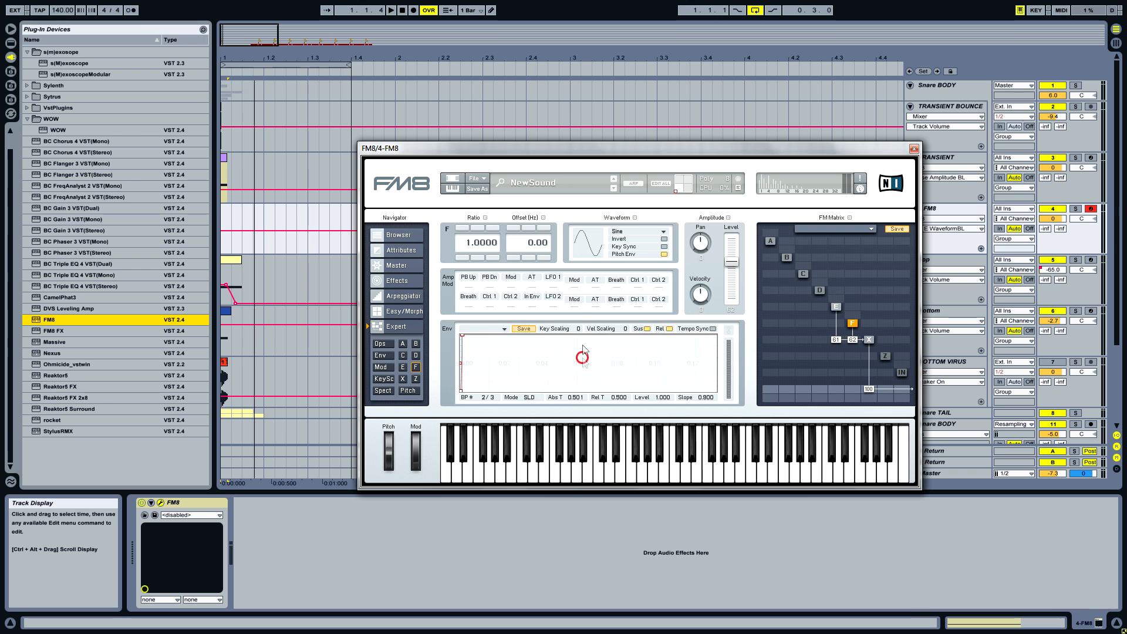
left_click_drag(581, 428, 569, 490)
left_click_drag(569, 335, 484, 430)
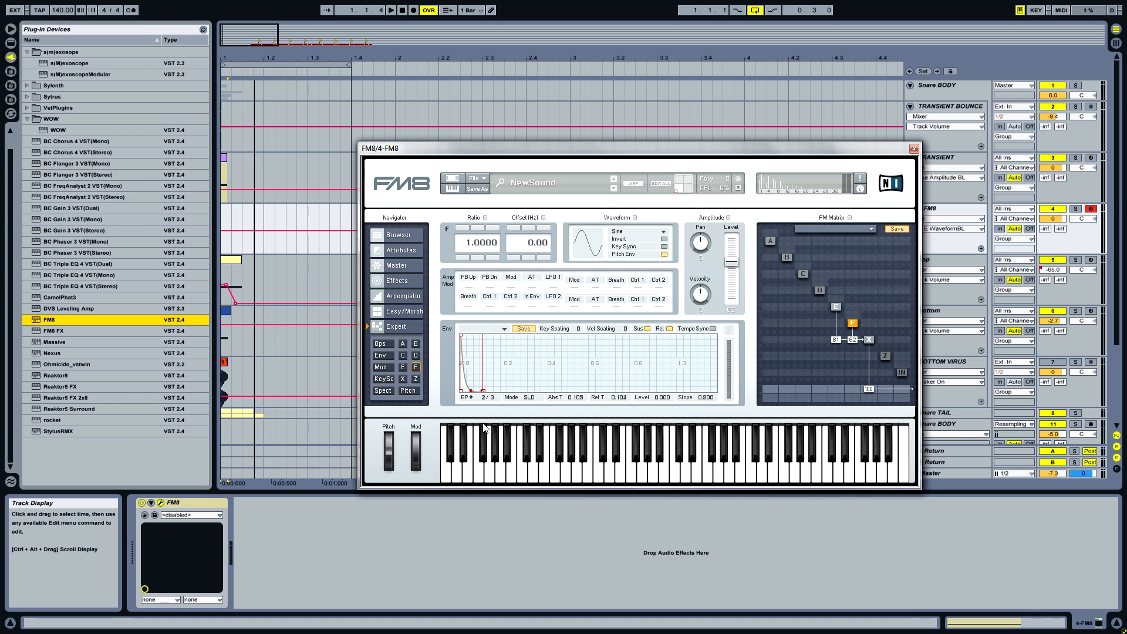
left_click_drag(475, 365, 667, 269)
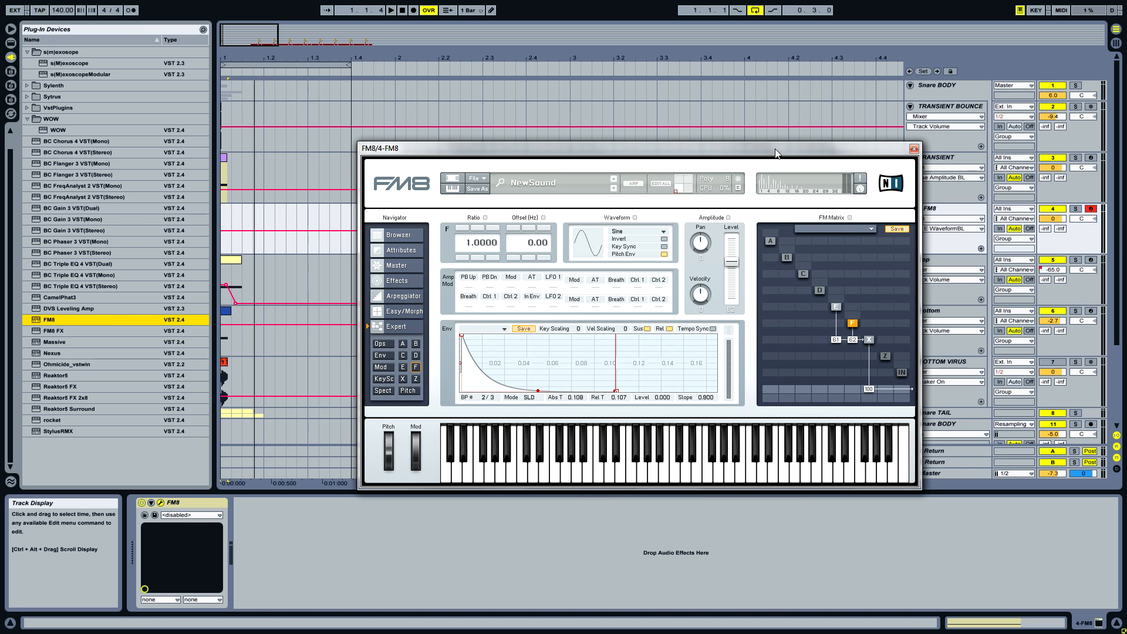
left_click(460, 228)
left_click(460, 227)
left_click(460, 228)
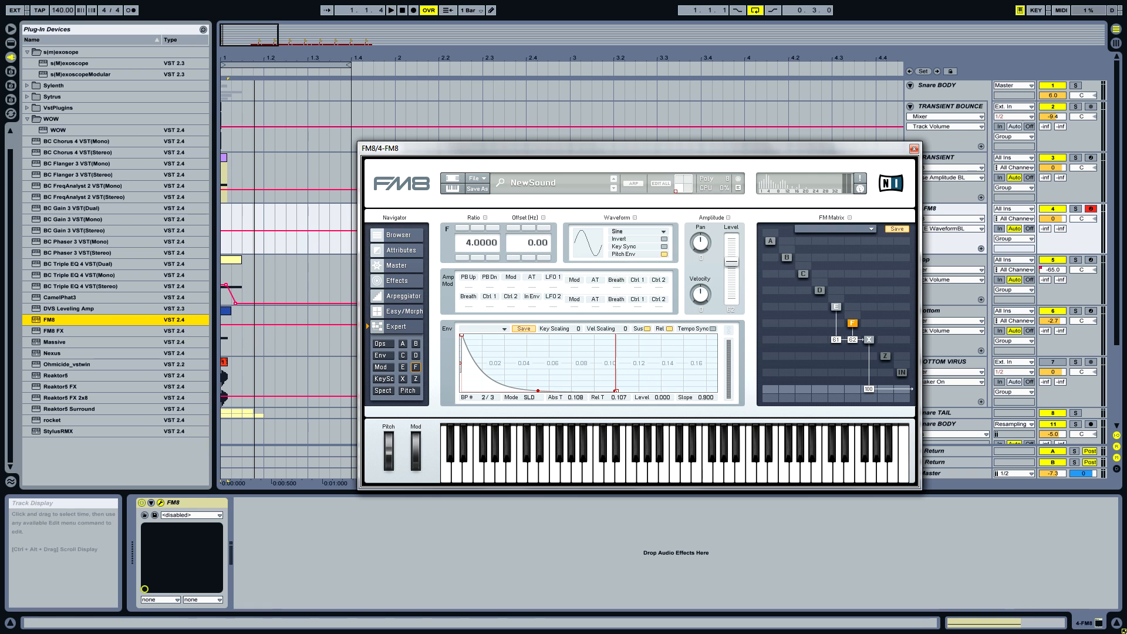
Raise operator X's noise cutoff, resonance and amp to 100
left_click(868, 340)
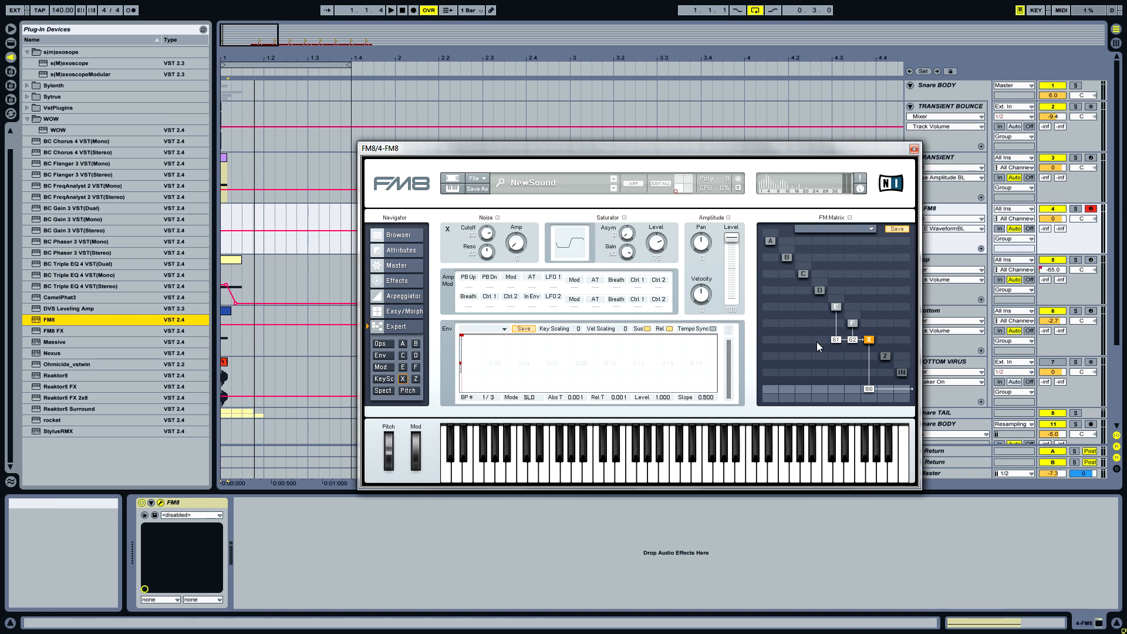
left_click_drag(481, 229, 503, 105)
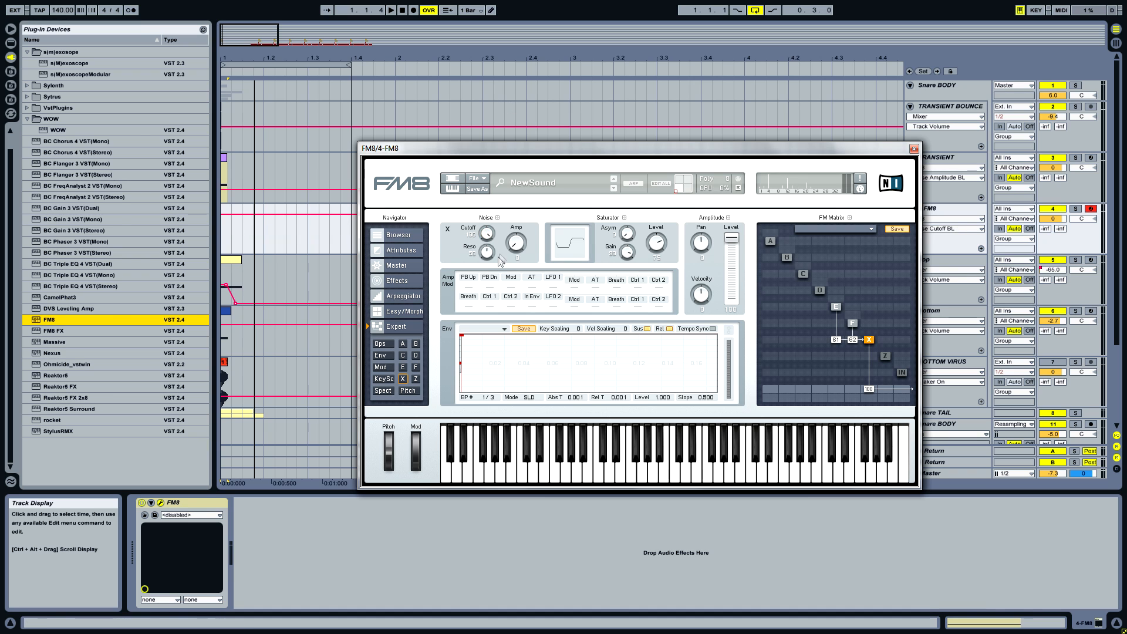
left_click_drag(487, 252, 494, 115)
left_click_drag(518, 249, 516, 83)
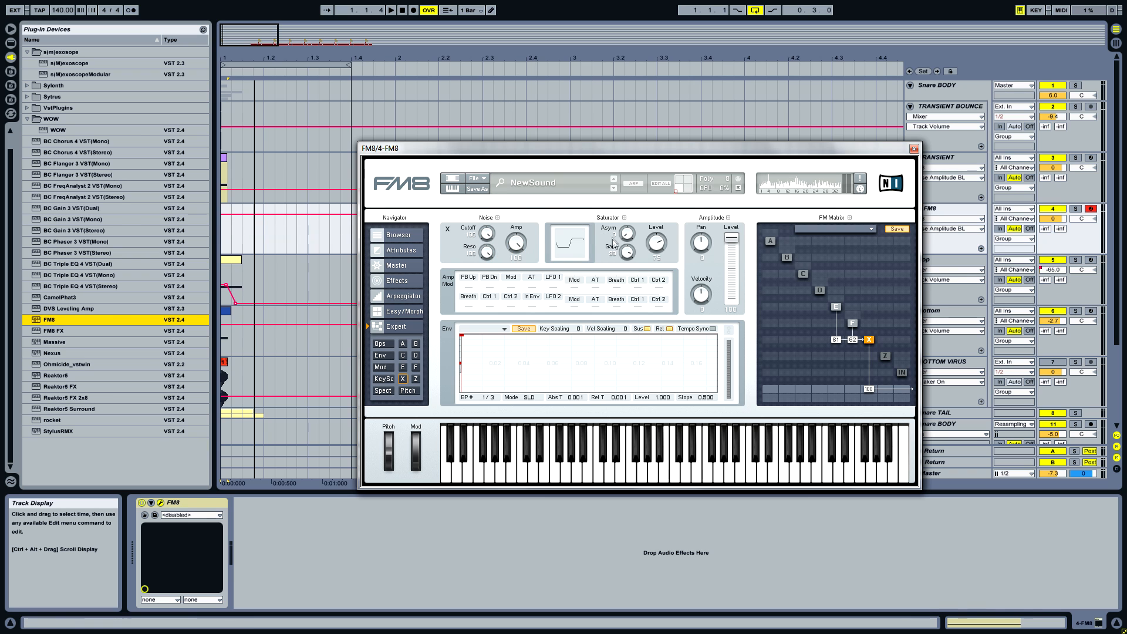
Turn up the asymmetry, gain and level of operator X's saturator fully
left_click_drag(627, 236, 658, 127)
left_click_drag(628, 253, 687, 158)
left_click_drag(660, 247, 685, 42)
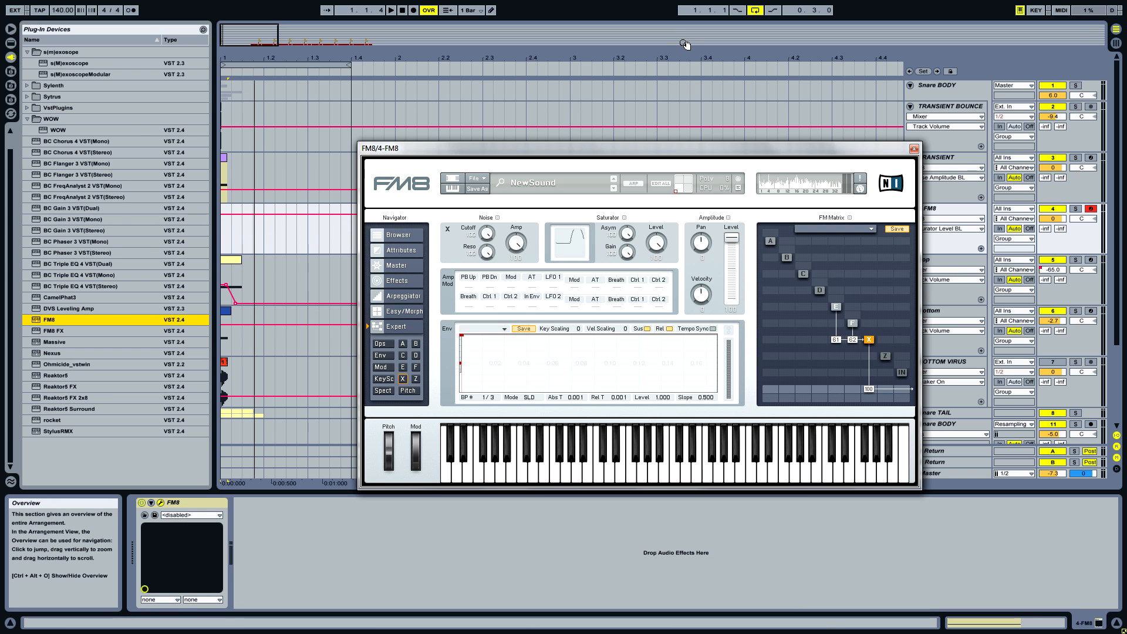
Shape operator X's envelope into a curved decay to zero of about 0.14 s, starting from a near-instant peak
scroll(604, 340, "down", 2)
scroll(618, 388, "down", 2)
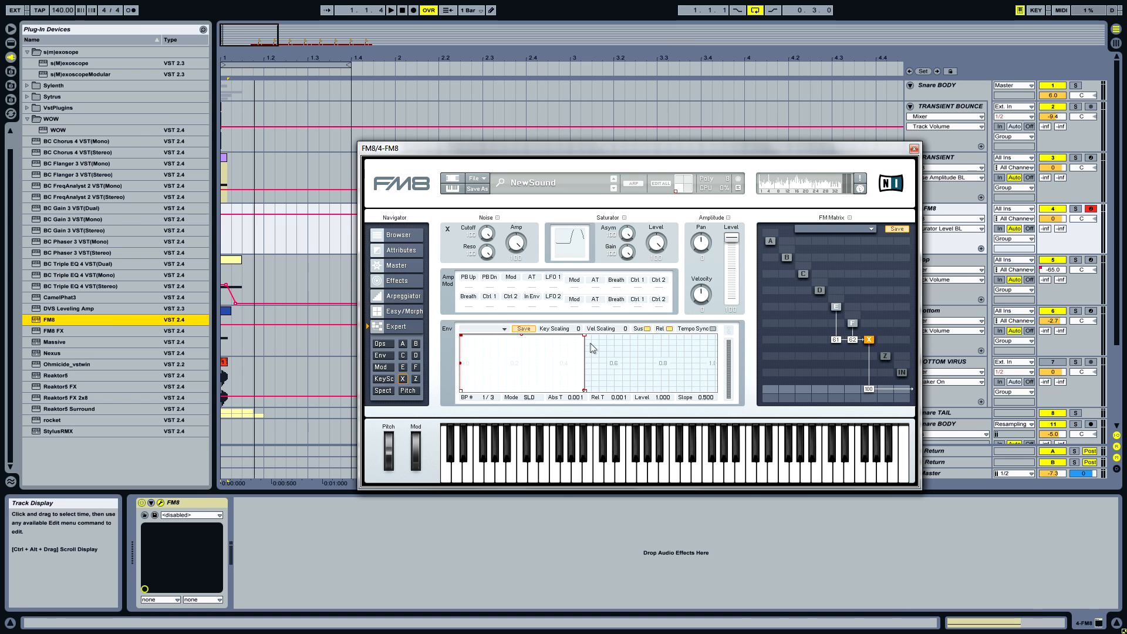
left_click_drag(586, 336, 487, 404)
mouse_move(472, 357)
left_mouse_down()
mouse_move(477, 377)
mouse_move(505, 384)
mouse_move(634, 402)
mouse_move(637, 391)
mouse_move(612, 401)
left_mouse_up()
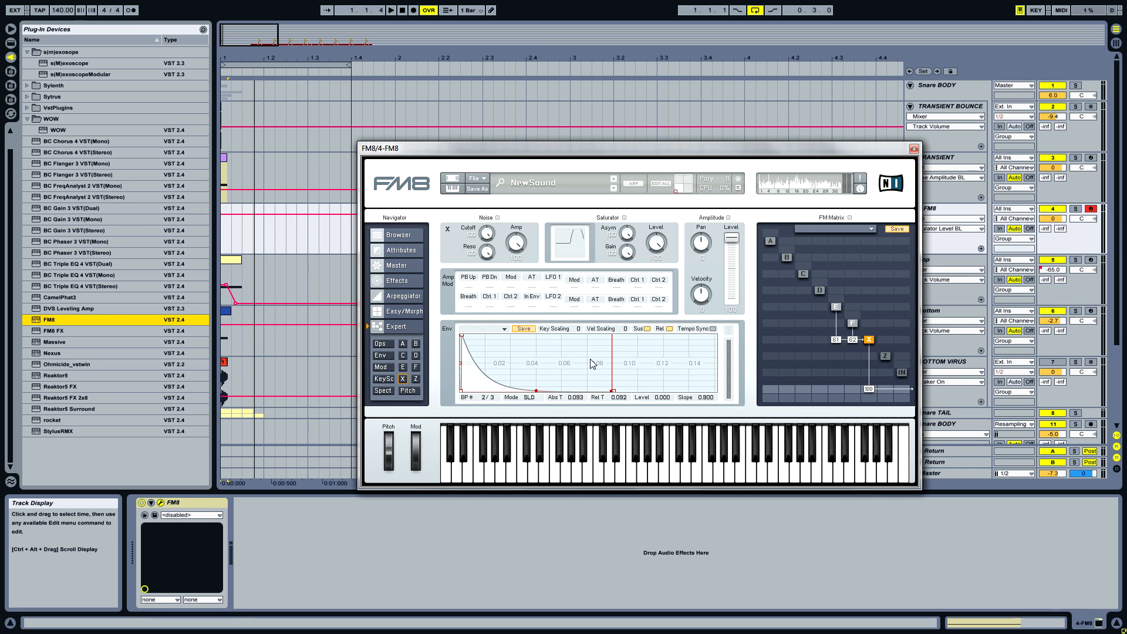
mouse_move(590, 373)
left_mouse_down()
mouse_move(590, 364)
mouse_move(585, 398)
mouse_move(693, 399)
left_mouse_up()
left_click(645, 399)
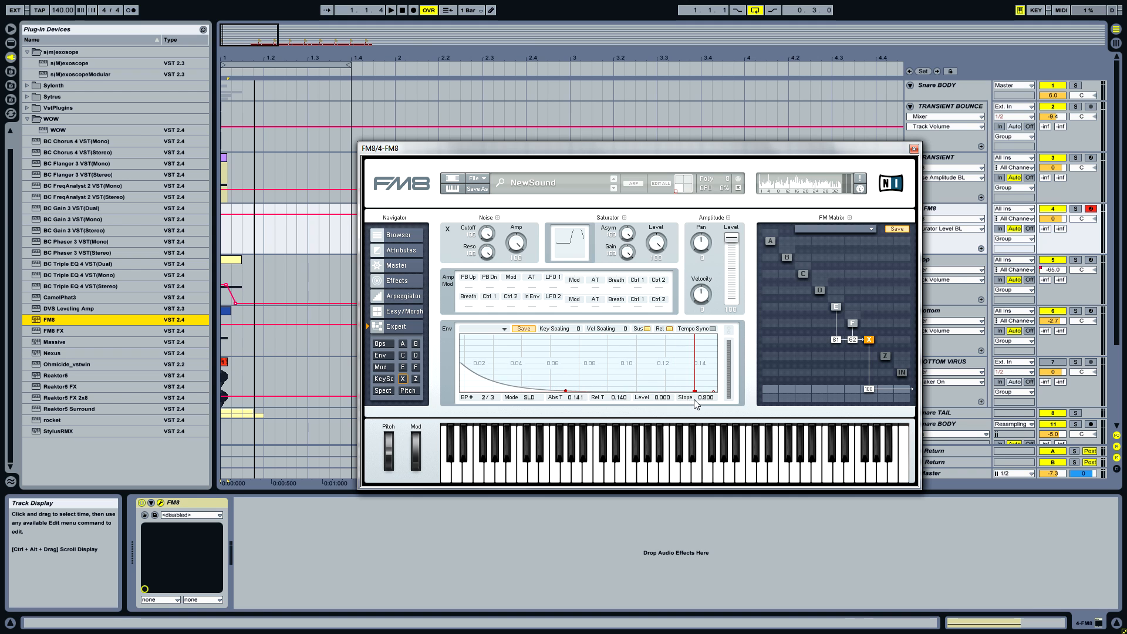
left_click_drag(628, 376, 505, 364)
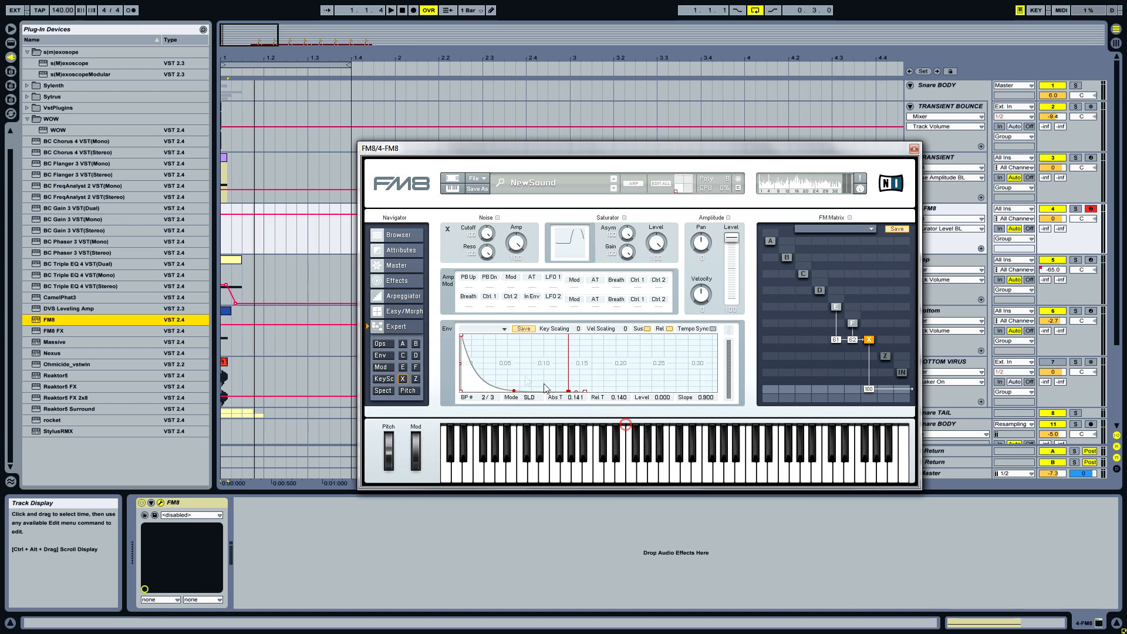
left_click(462, 336)
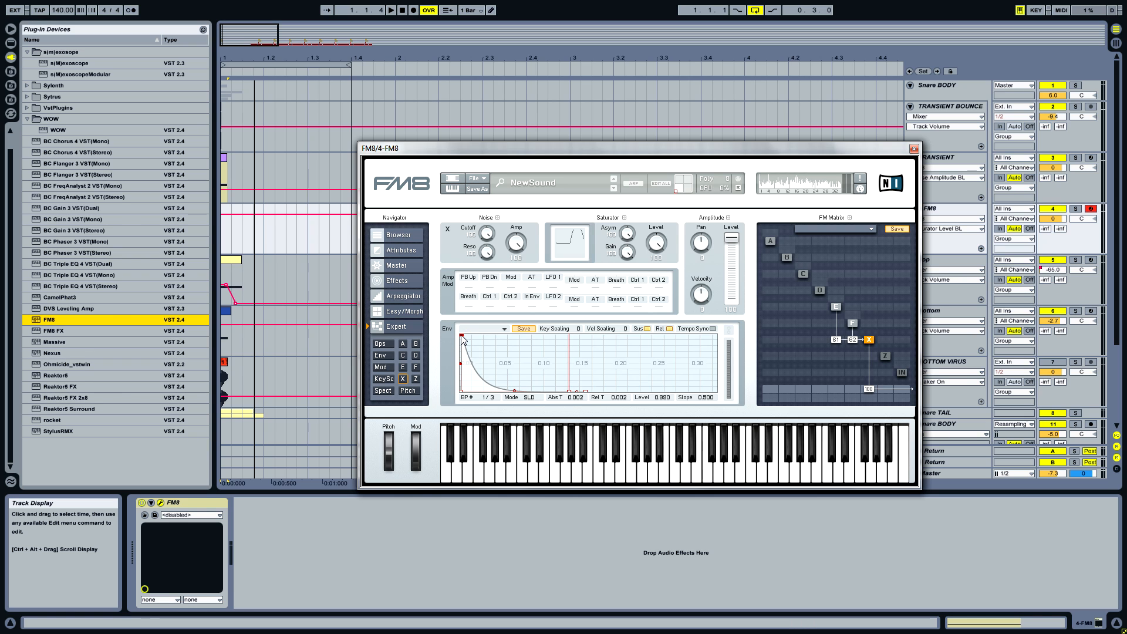
Make the pitch envelope start at its maximum, drop to level -1.000 at about 0.027 s, and end at level 1.000
left_click(409, 390)
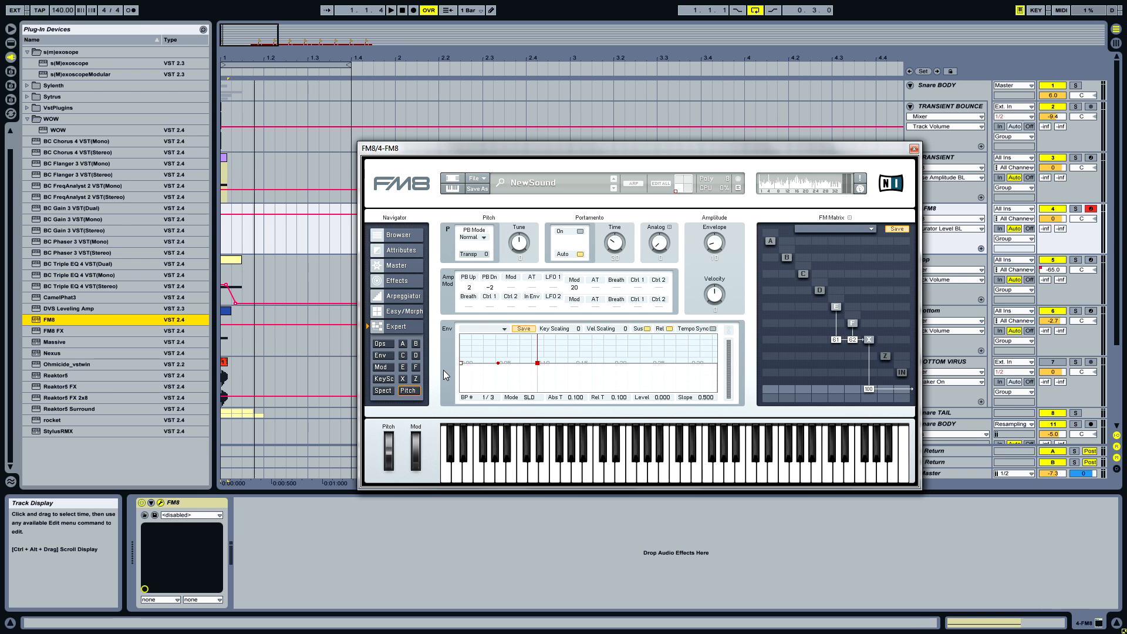
left_click_drag(462, 364, 455, 323)
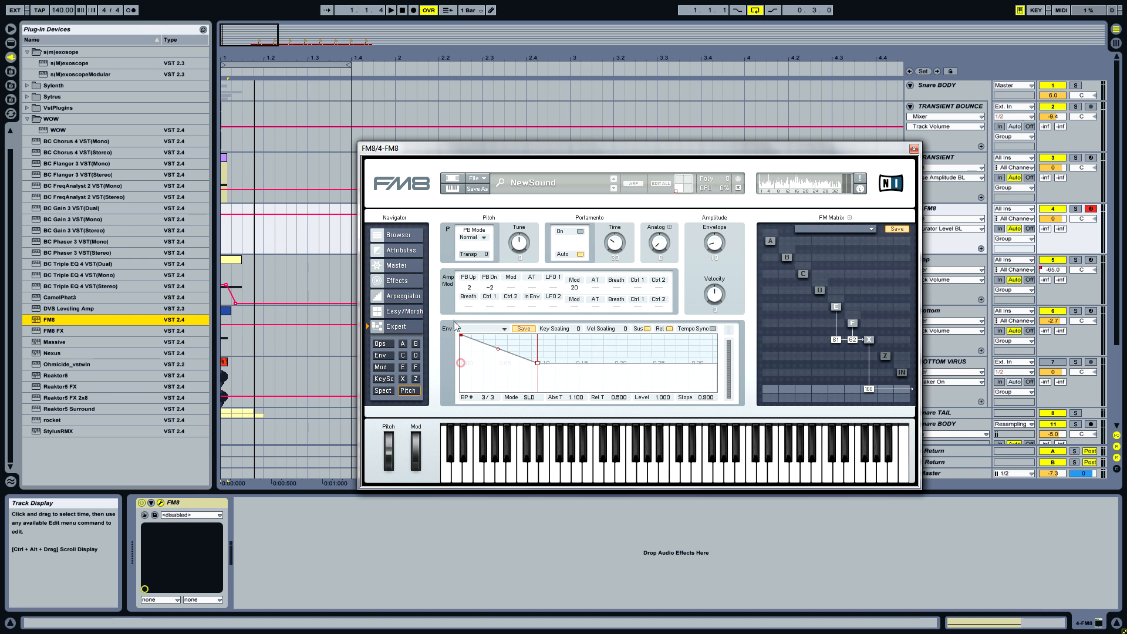
left_click_drag(537, 364, 478, 407)
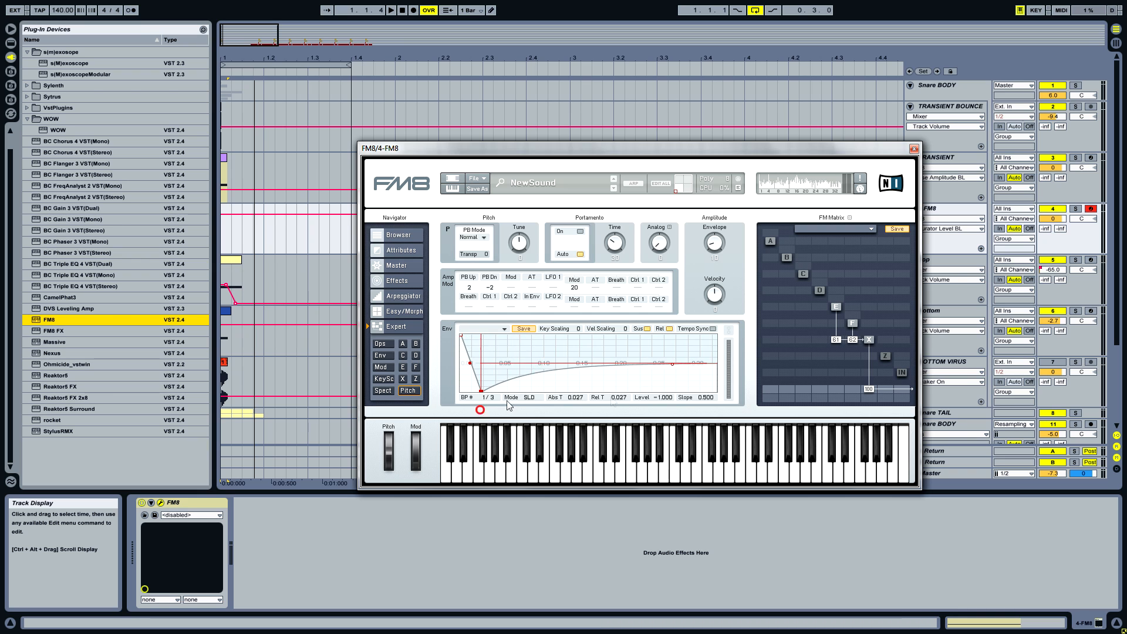
left_click(633, 432)
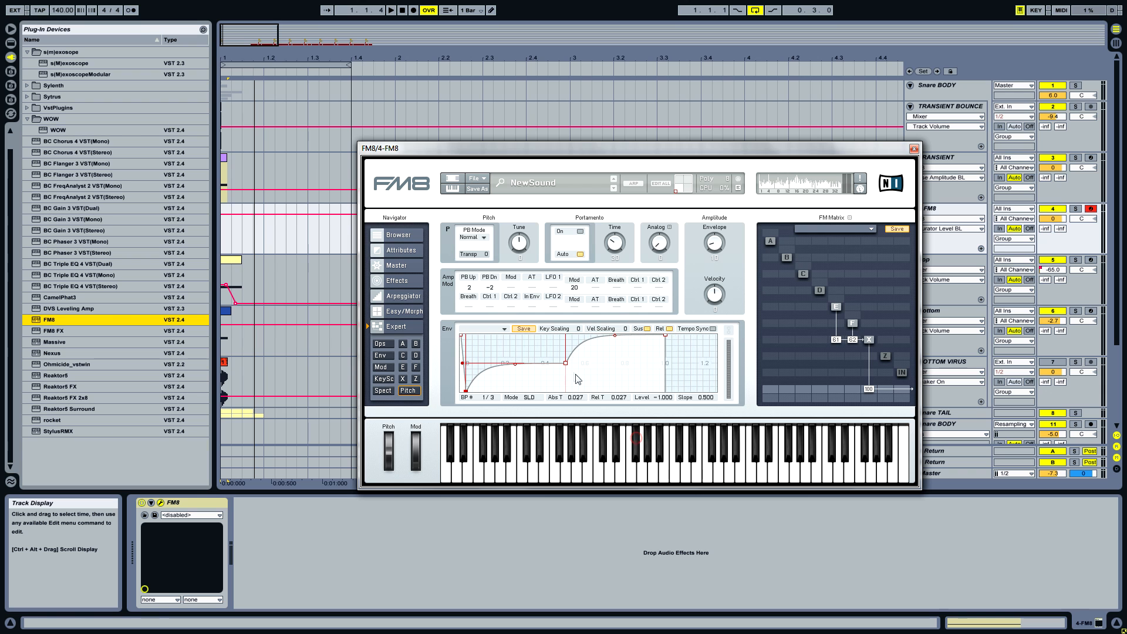
left_click_drag(565, 363, 571, 391)
left_click_drag(670, 335, 657, 306)
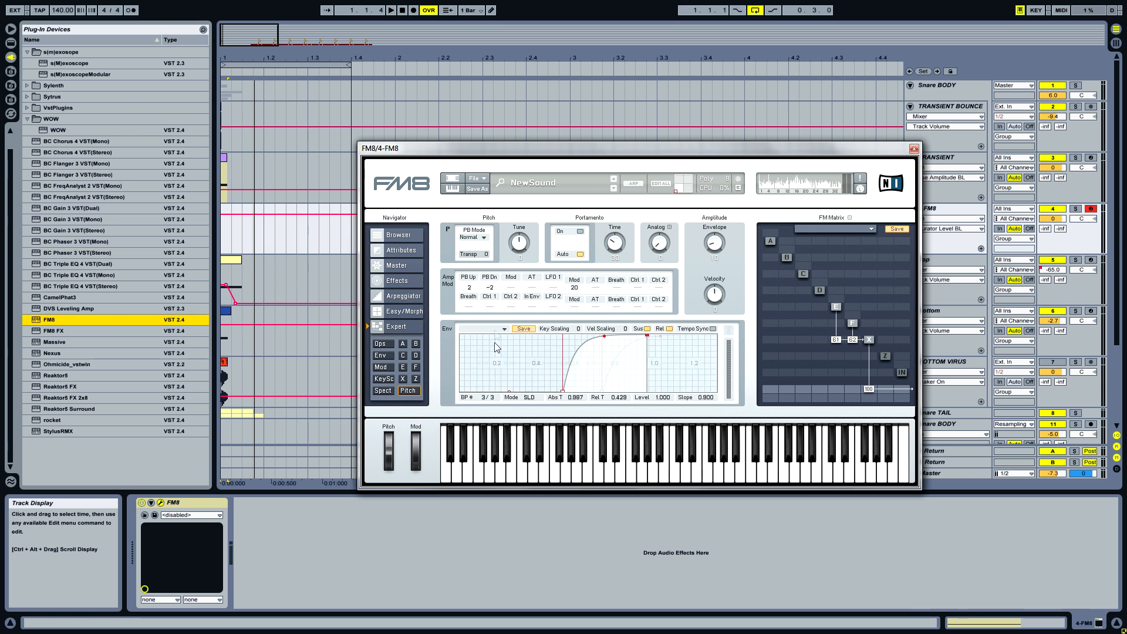
Shorten the pitch envelope's initial drop to 0.016 s and turn up the pitch envelope amount
left_click_drag(751, 299, 852, 304)
left_click_drag(500, 363, 681, 351)
left_click_drag(529, 353, 628, 343)
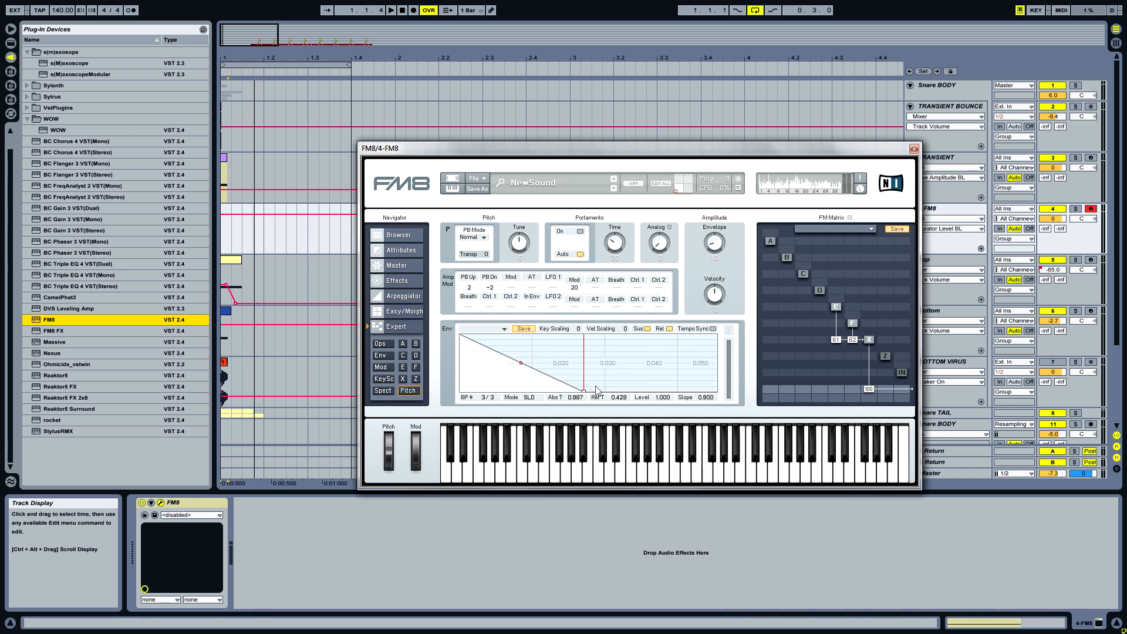
left_click_drag(585, 397, 534, 432)
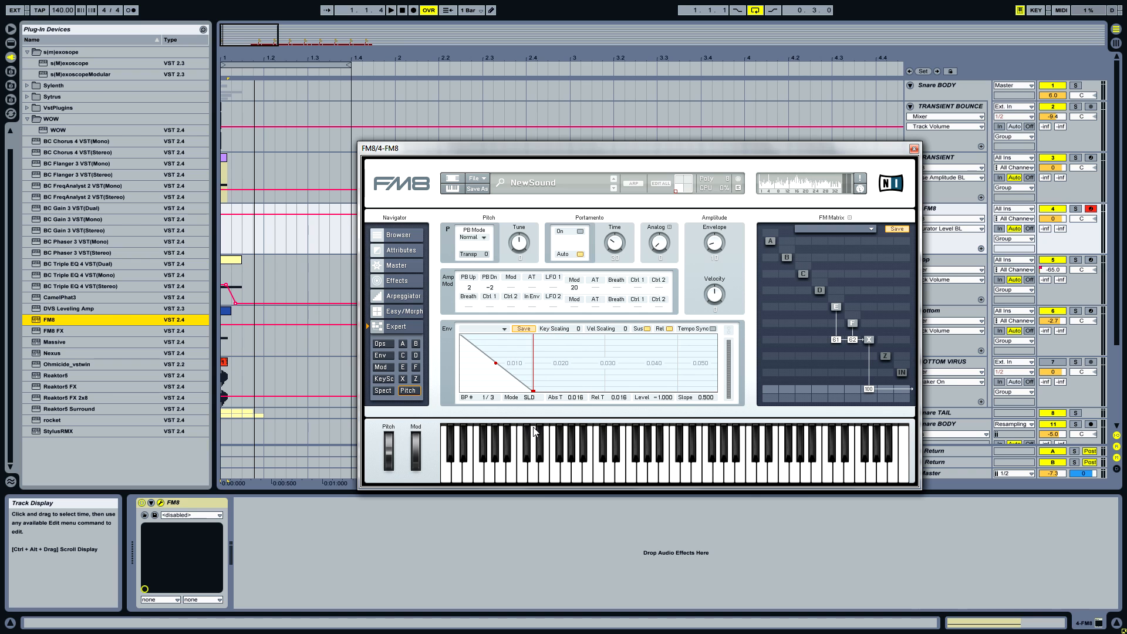
left_click(715, 252)
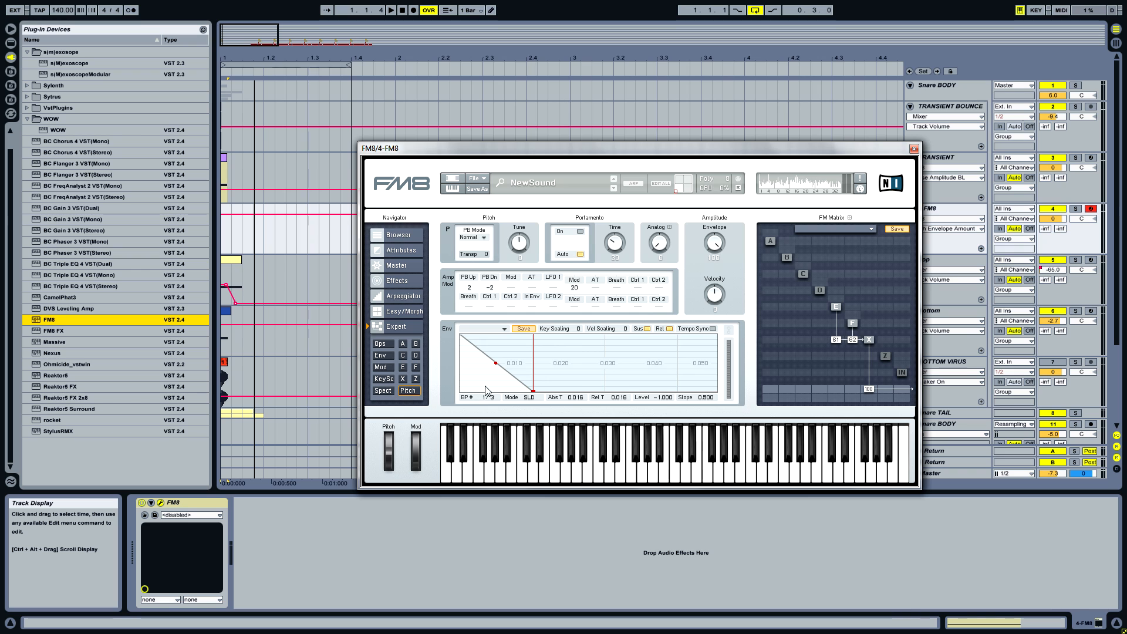
Review all operators on the Ops page, checking operator X's noise amp and noise resonance
left_click(380, 344)
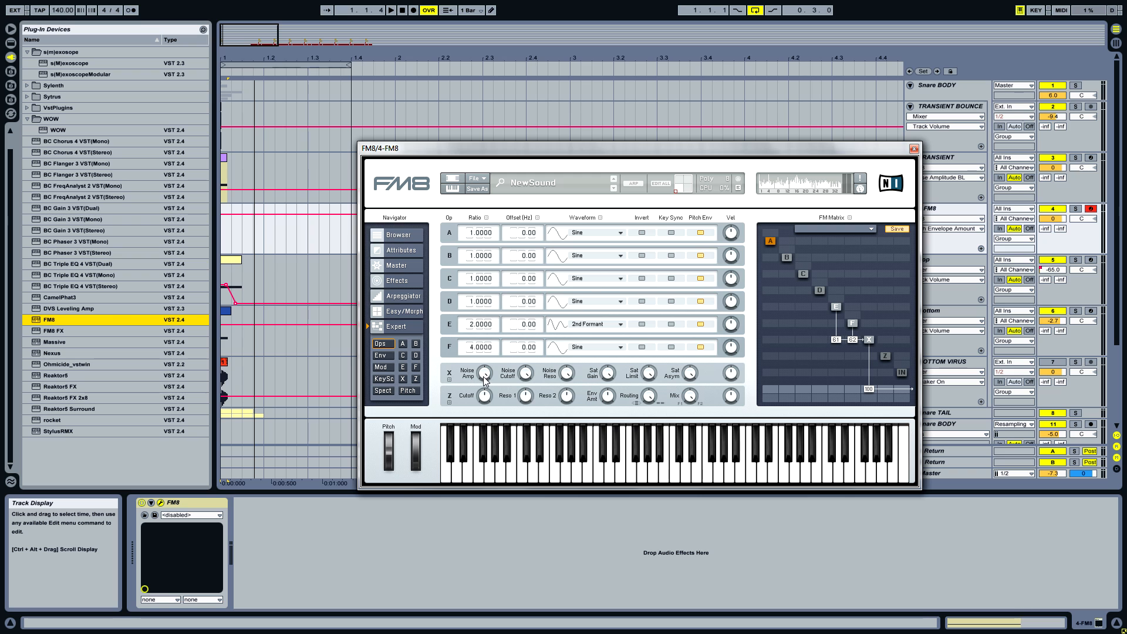
mouse_move(484, 376)
left_mouse_down()
mouse_move(487, 444)
mouse_move(486, 379)
left_mouse_up()
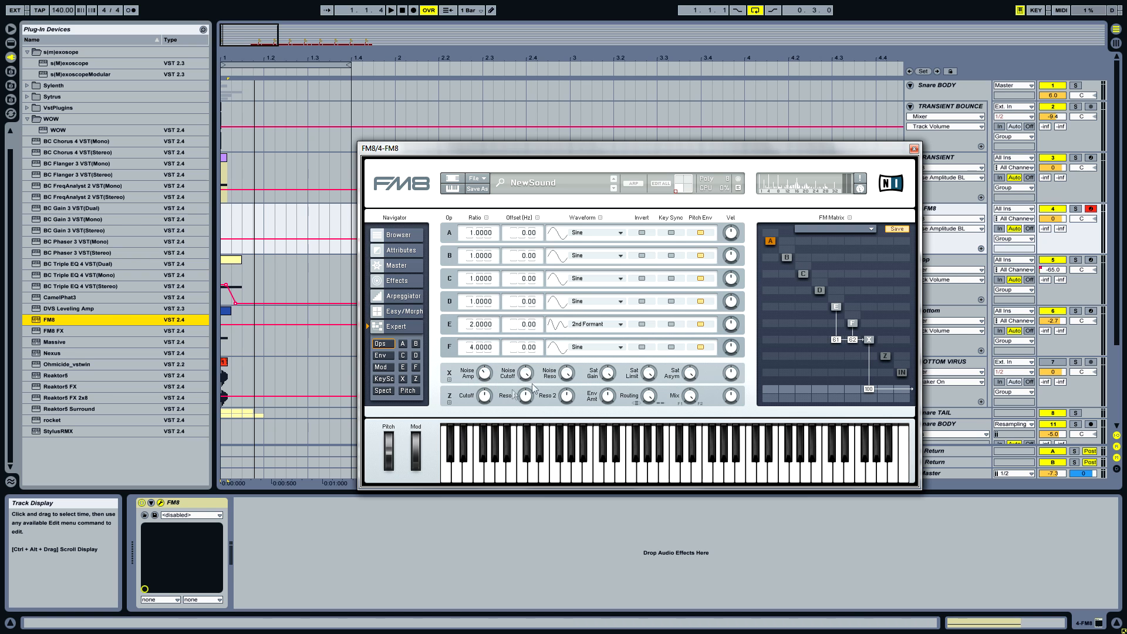
mouse_move(565, 375)
left_mouse_down()
mouse_move(562, 403)
mouse_move(564, 374)
left_mouse_up()
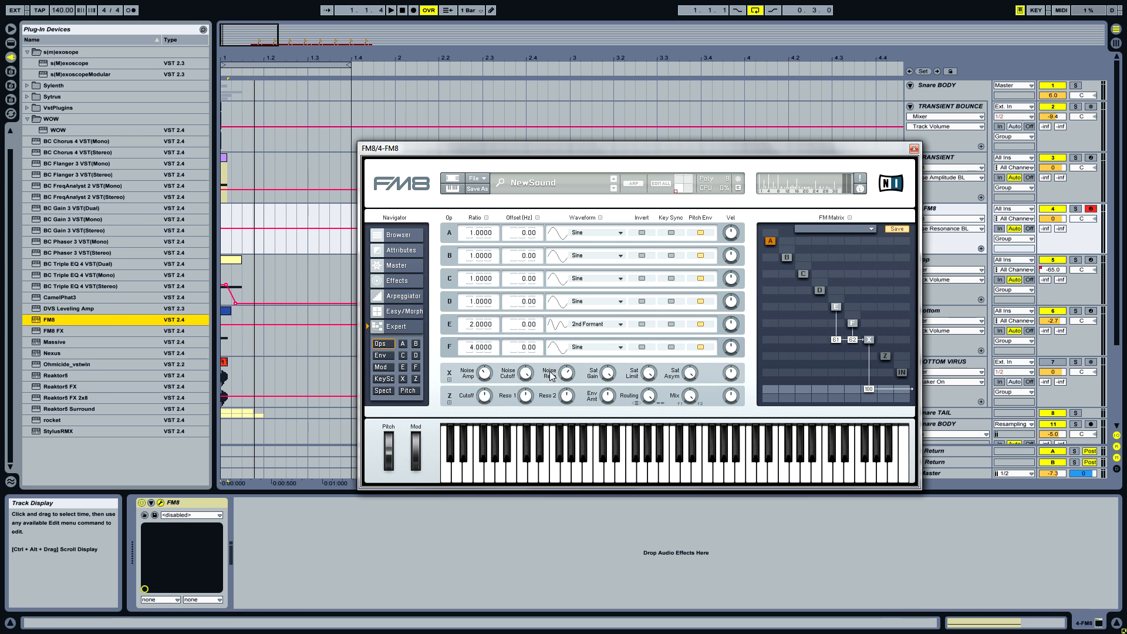
Enable the Overdrive effect with drive and tone at 100, reduced bass and raised volume
left_click_drag(613, 148, 599, 130)
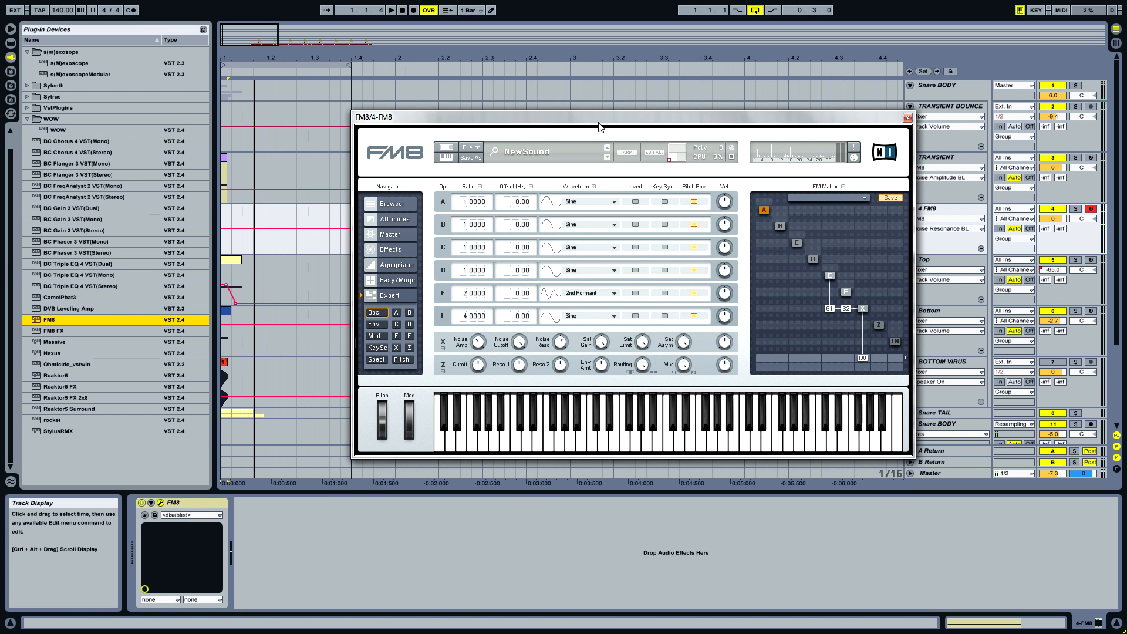
left_click_drag(575, 124, 570, 133)
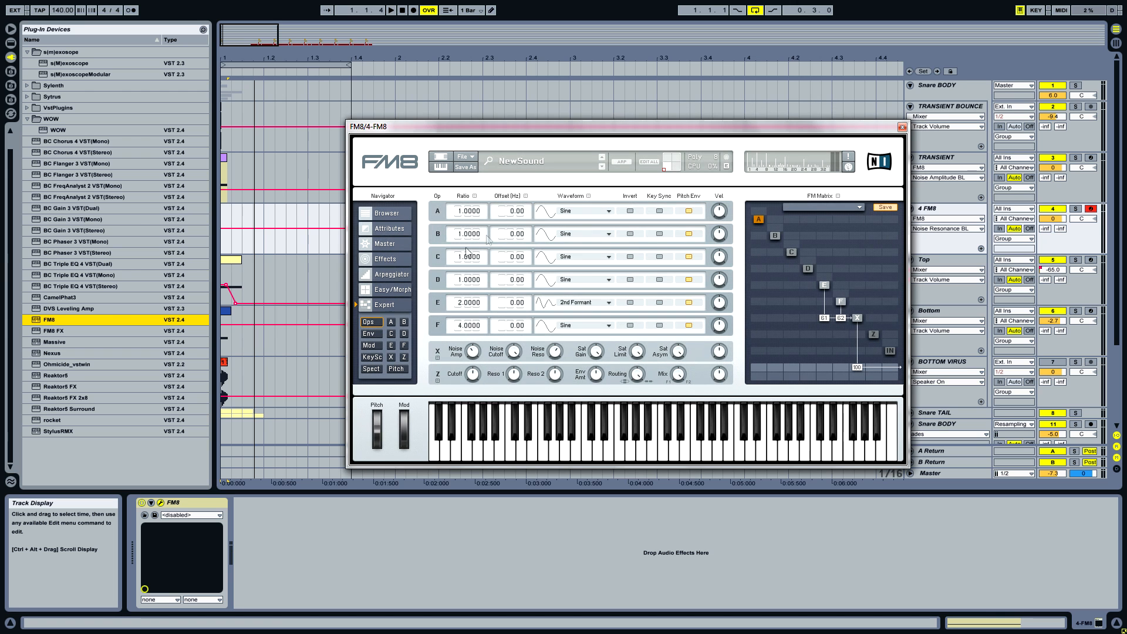
left_click(396, 261)
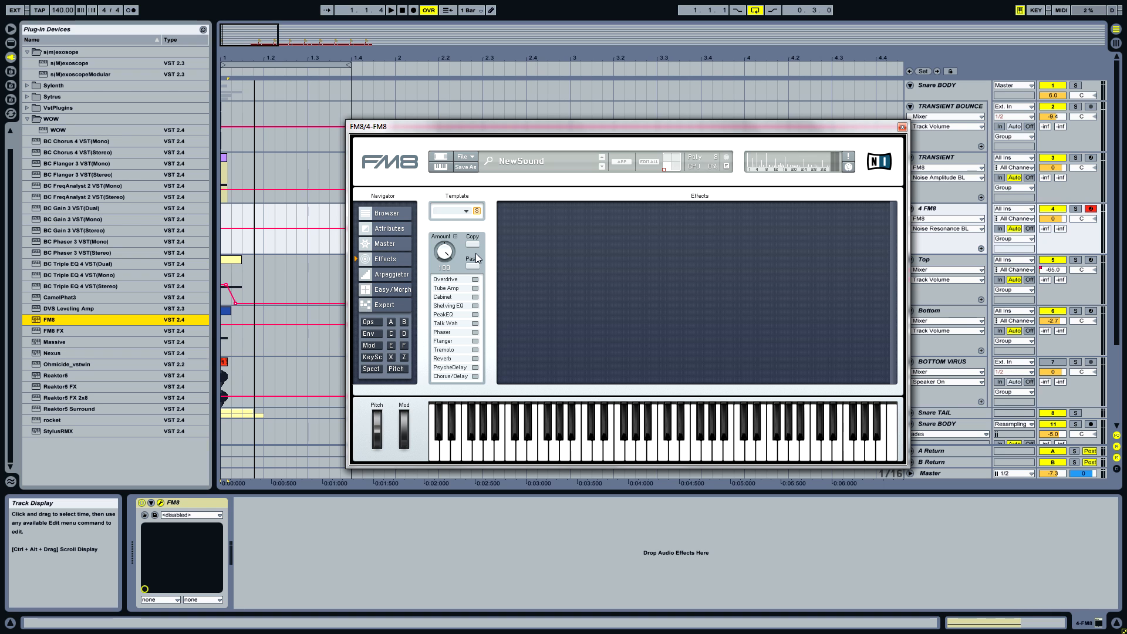
left_click(475, 280)
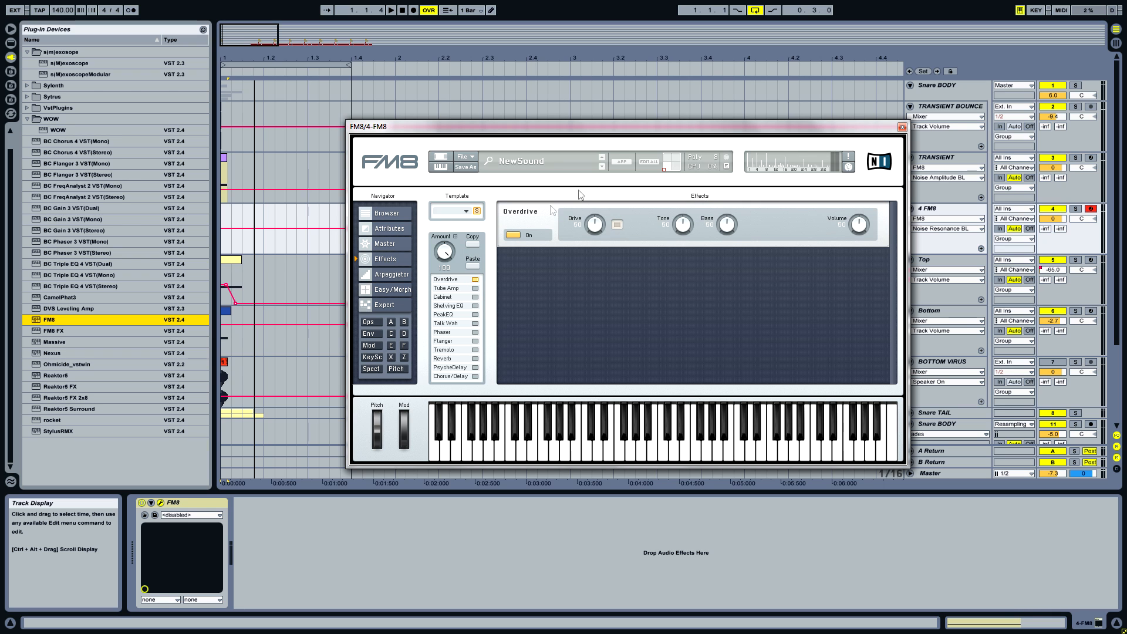
left_click_drag(596, 225, 680, 104)
left_click_drag(684, 227, 715, 120)
mouse_move(721, 238)
left_mouse_down()
mouse_move(720, 249)
mouse_move(729, 231)
left_mouse_up()
left_click_drag(861, 230, 864, 222)
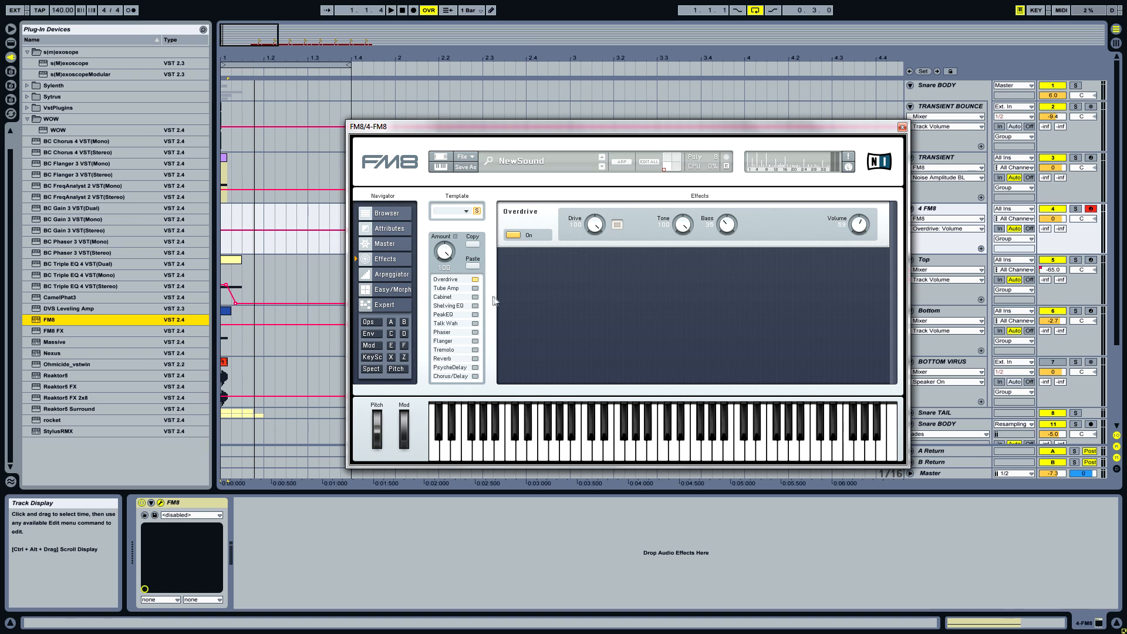
Enable the Tube Amp effect with its volume at 100 and its drive at 40
left_click(475, 289)
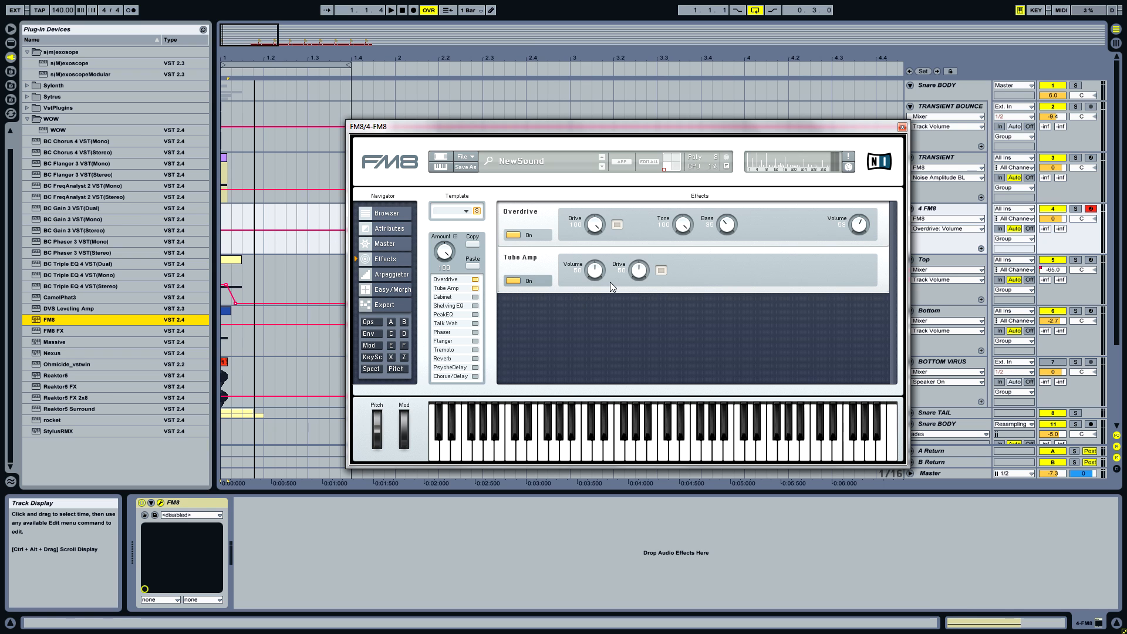
left_click_drag(601, 277, 632, 77)
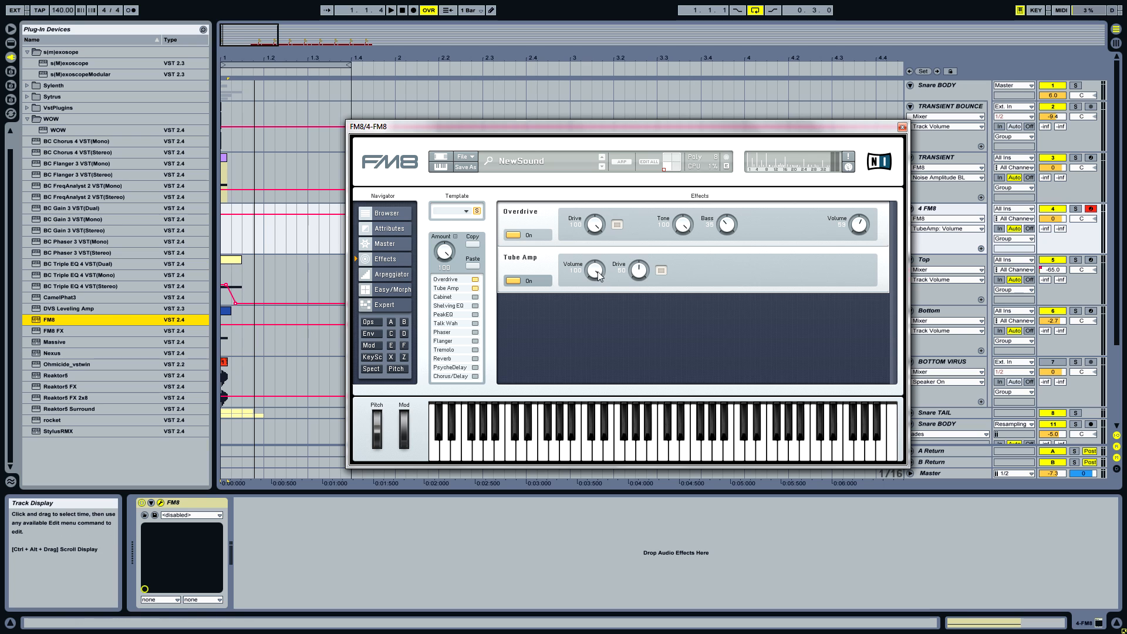
left_click_drag(641, 278, 641, 278)
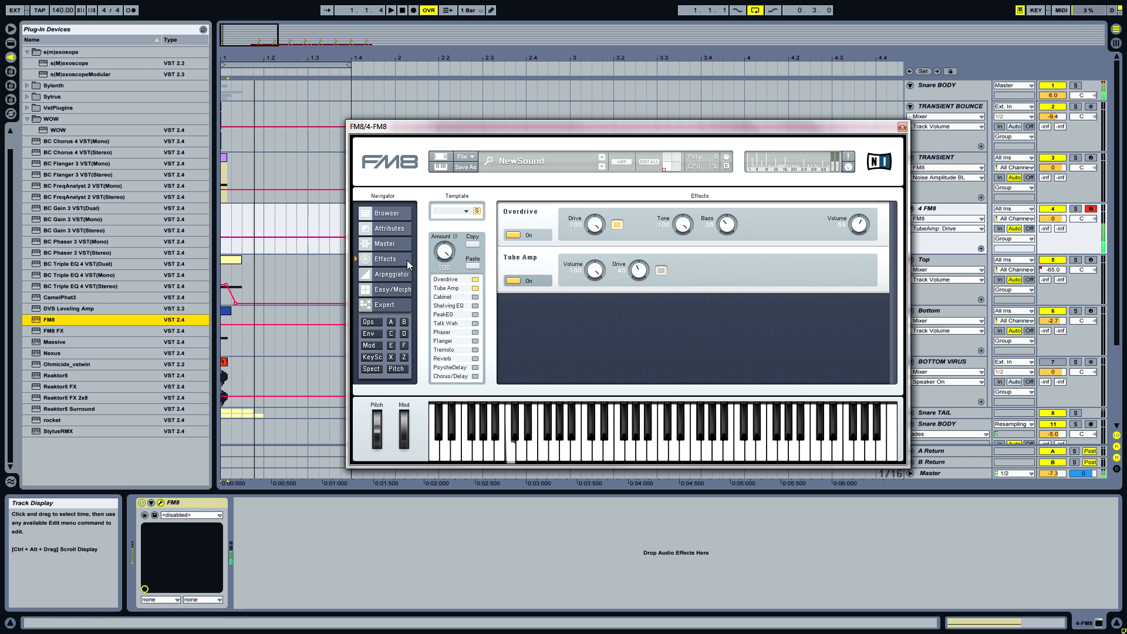
Move the FM8 window lower and audition the distorted transient sound
left_click_drag(641, 126, 645, 211)
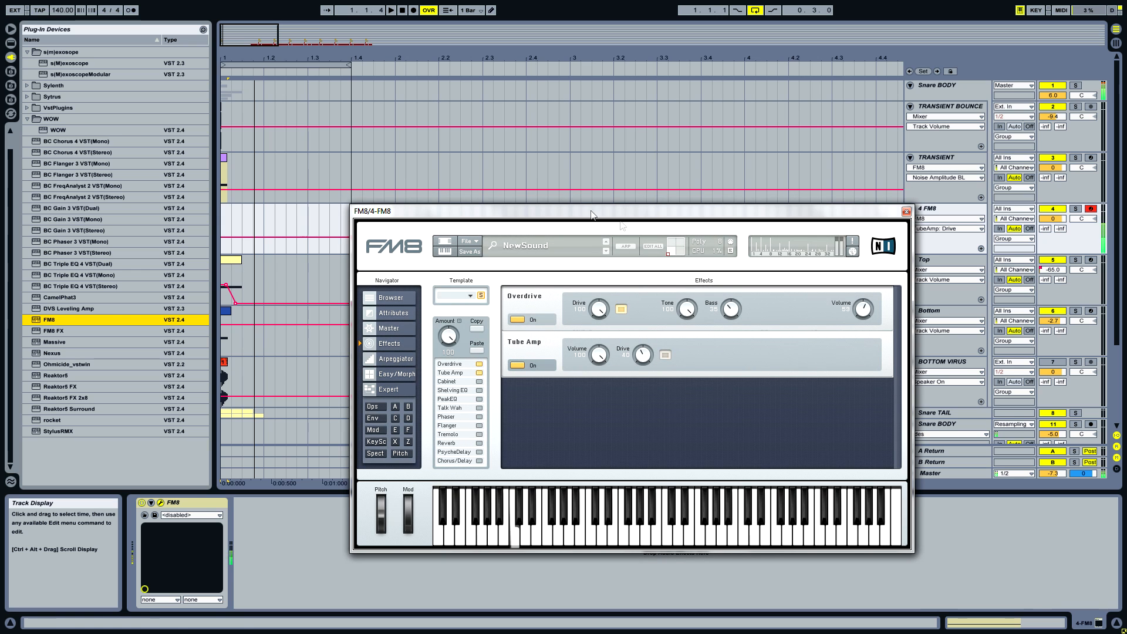
key("a")
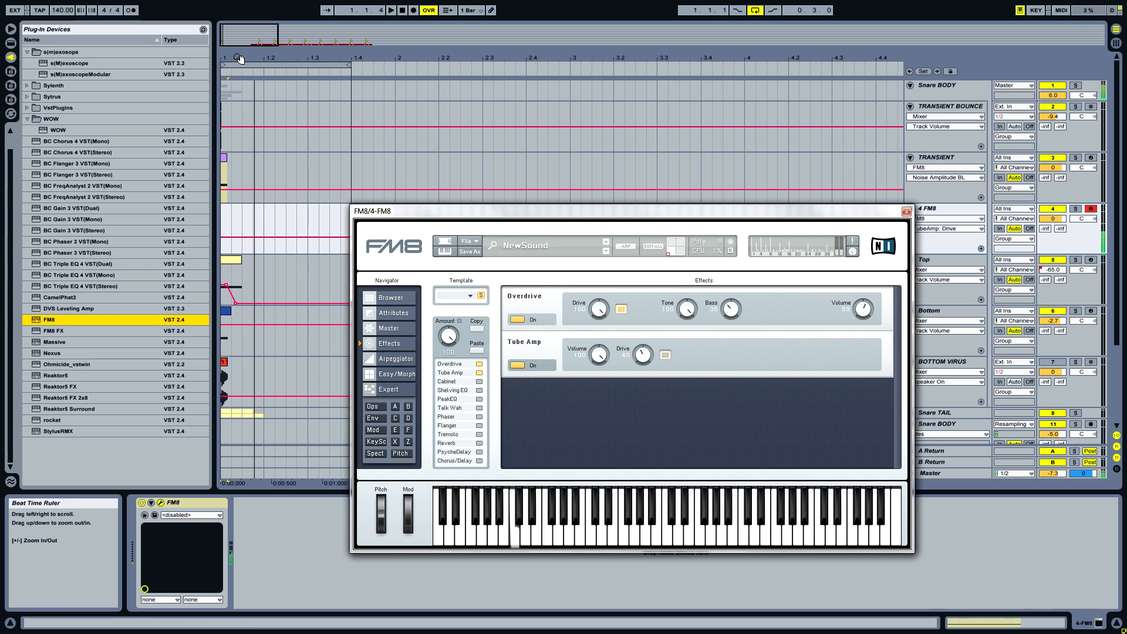
key("a")
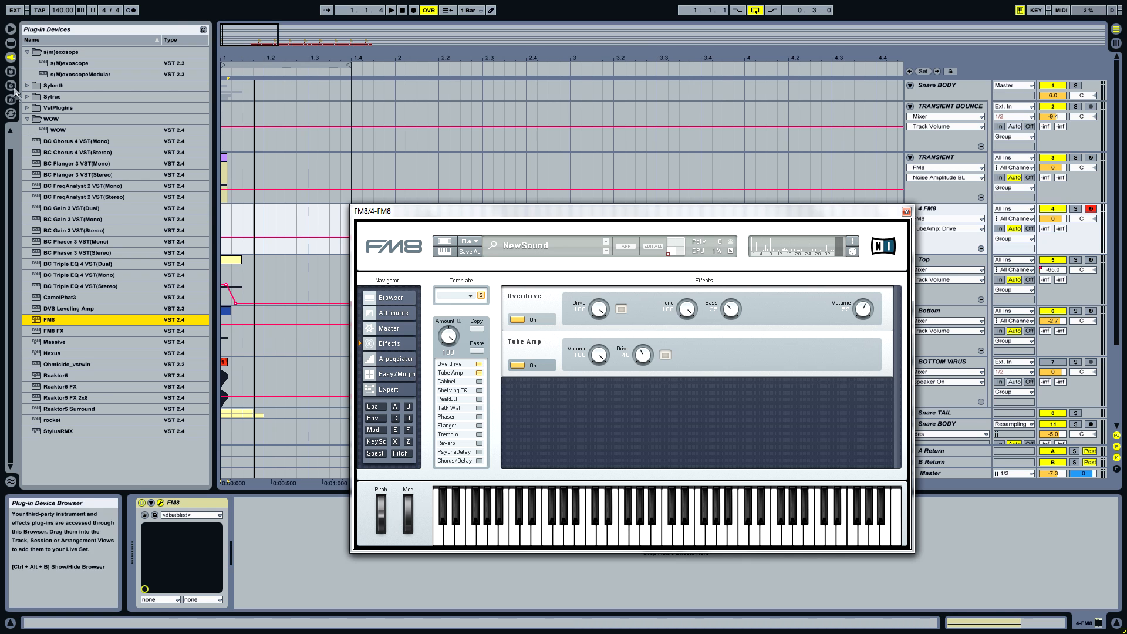
Add an Erosion effect after FM8 with its amount at 200 and its frequency lowered to about 1.6 kHz
left_click(9, 47)
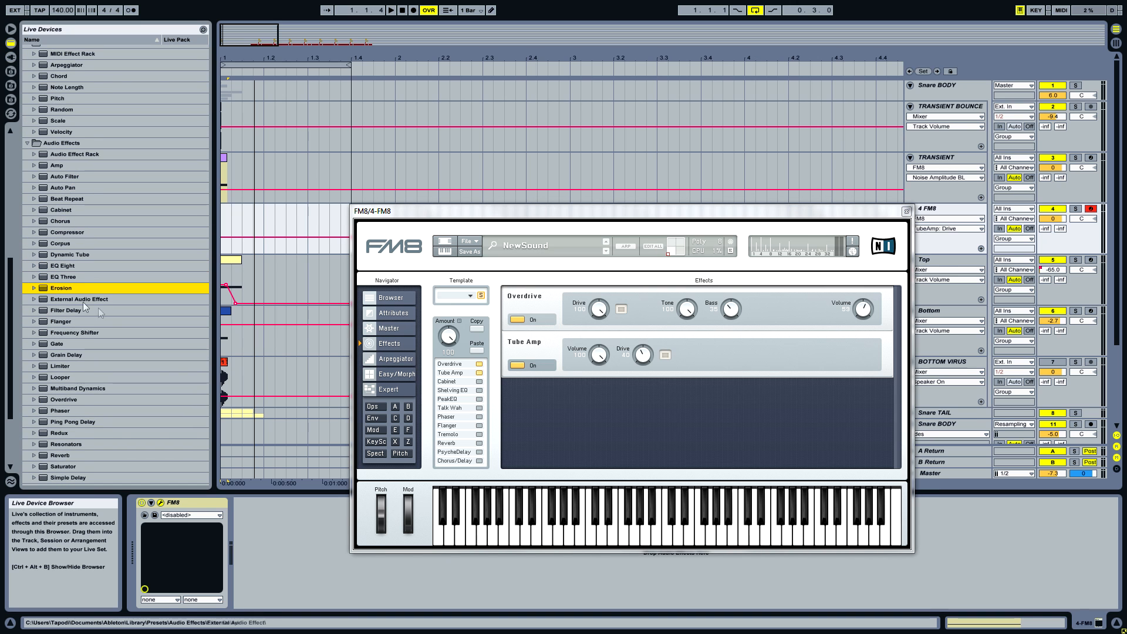
left_click_drag(40, 288, 261, 540)
left_click_drag(457, 217, 585, 188)
left_click(313, 601)
type("200")
key("Return")
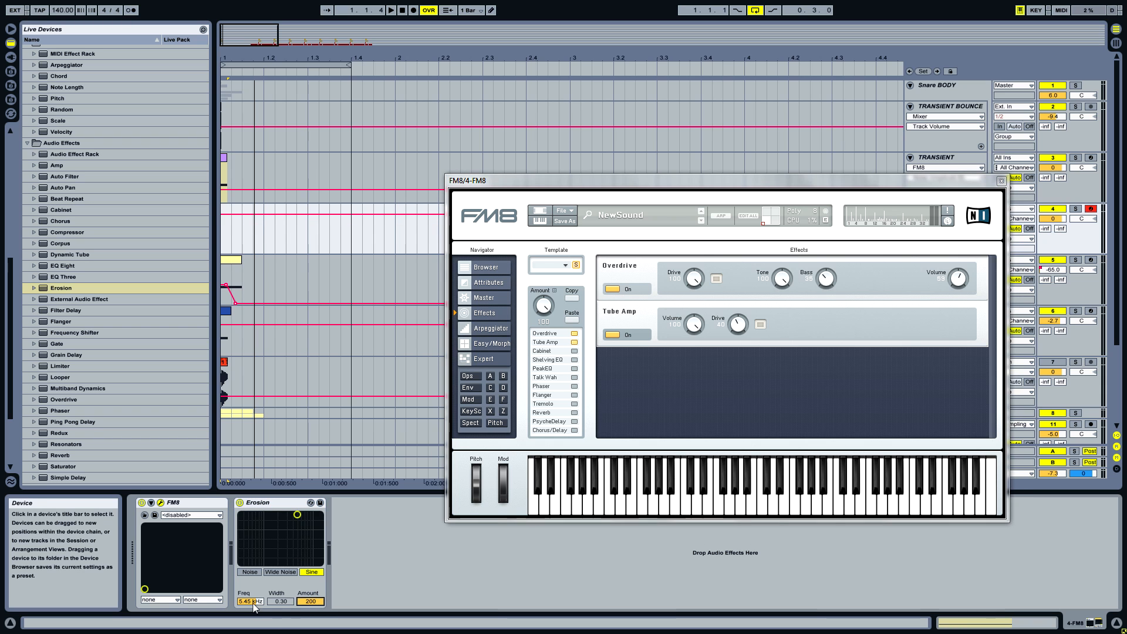
mouse_move(252, 601)
left_mouse_down()
mouse_move(251, 620)
mouse_move(253, 602)
left_mouse_up()
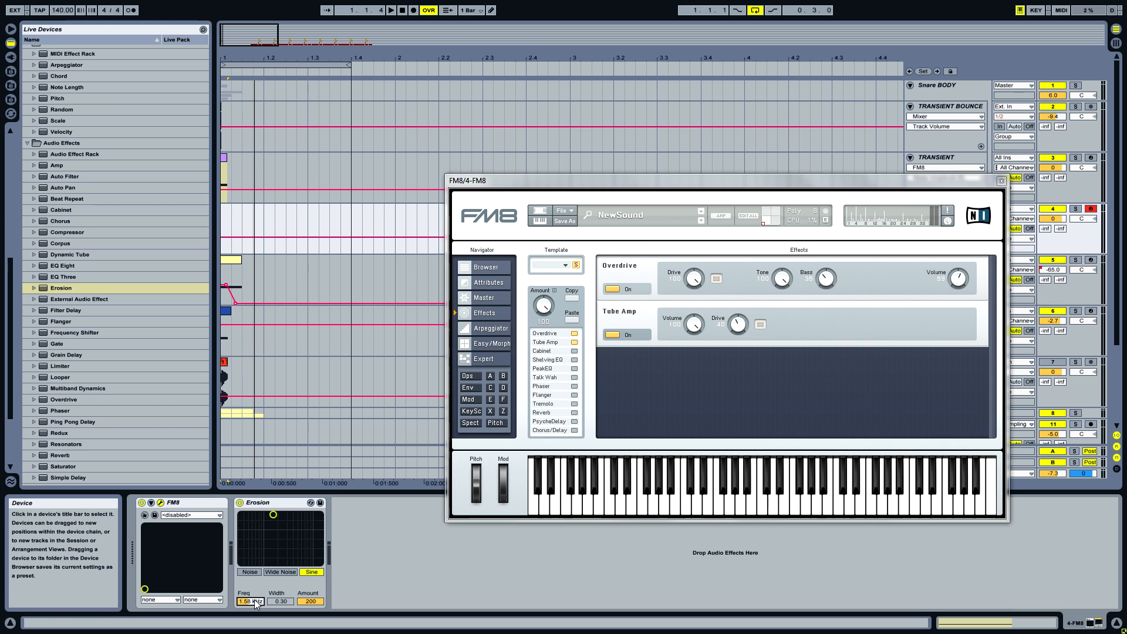
Add an EQ Eight after Erosion with band 1 as a low cut and band 3 boosted around 4.5 kHz
left_click(53, 187)
left_click(47, 267)
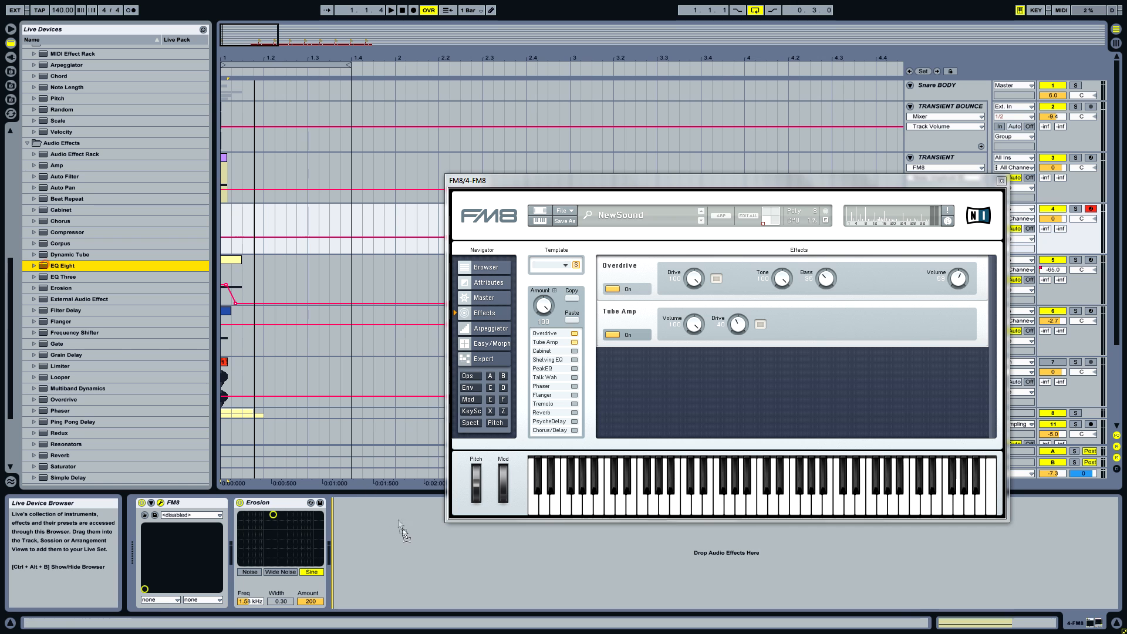
double_click(47, 267)
left_click_drag(585, 181, 575, 139)
left_click_drag(430, 549, 449, 568)
left_click(411, 601)
left_click(397, 601)
left_click_drag(522, 550, 547, 521)
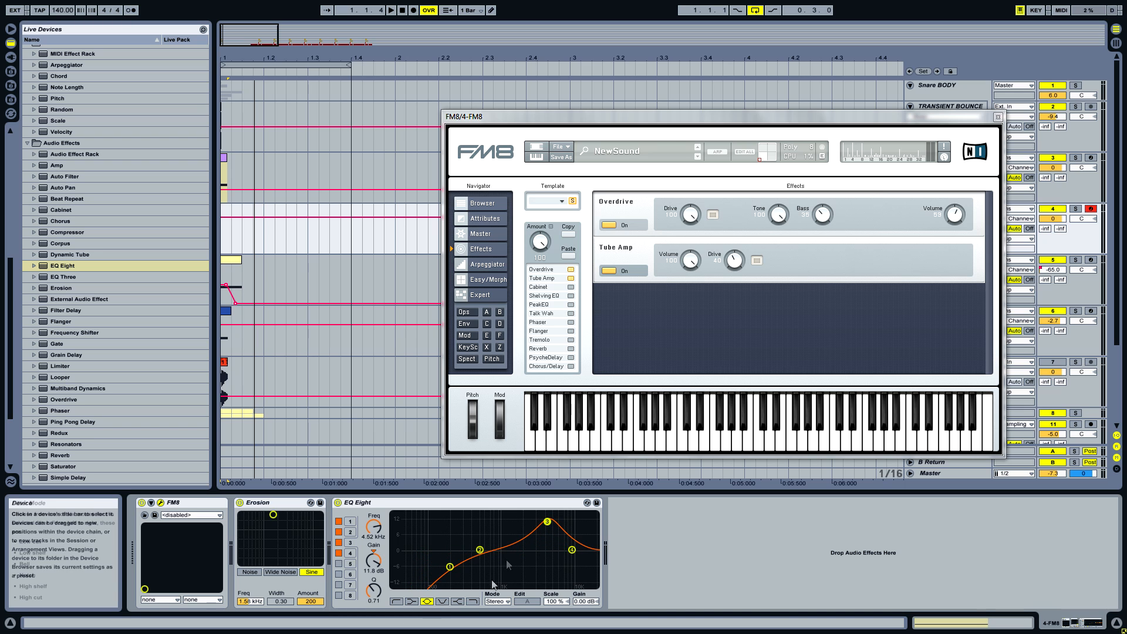
Widen EQ Eight's band 3 boost around 4 kHz and fine-tune the low cut near 160 Hz
left_click(373, 560)
left_click_drag(373, 561, 373, 598)
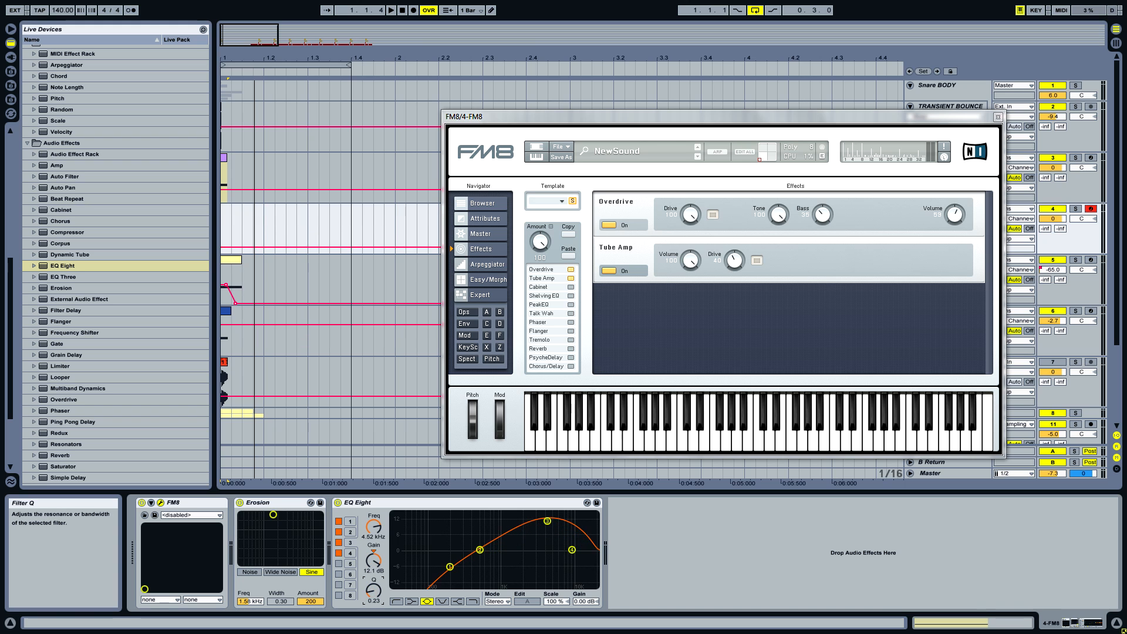
left_click(447, 563)
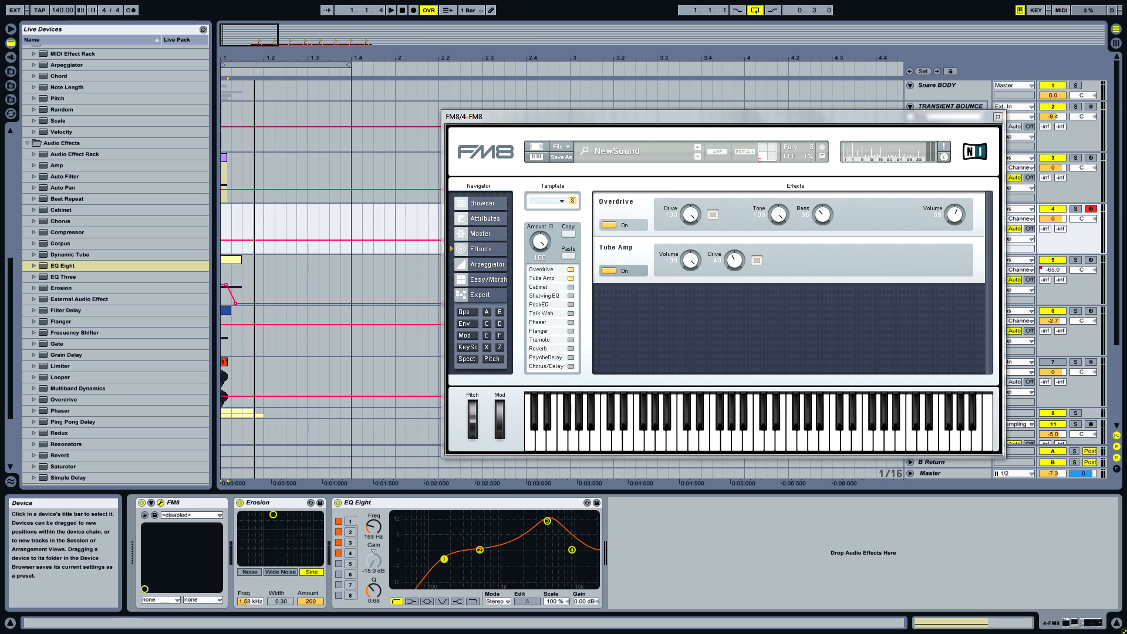
left_click(546, 522)
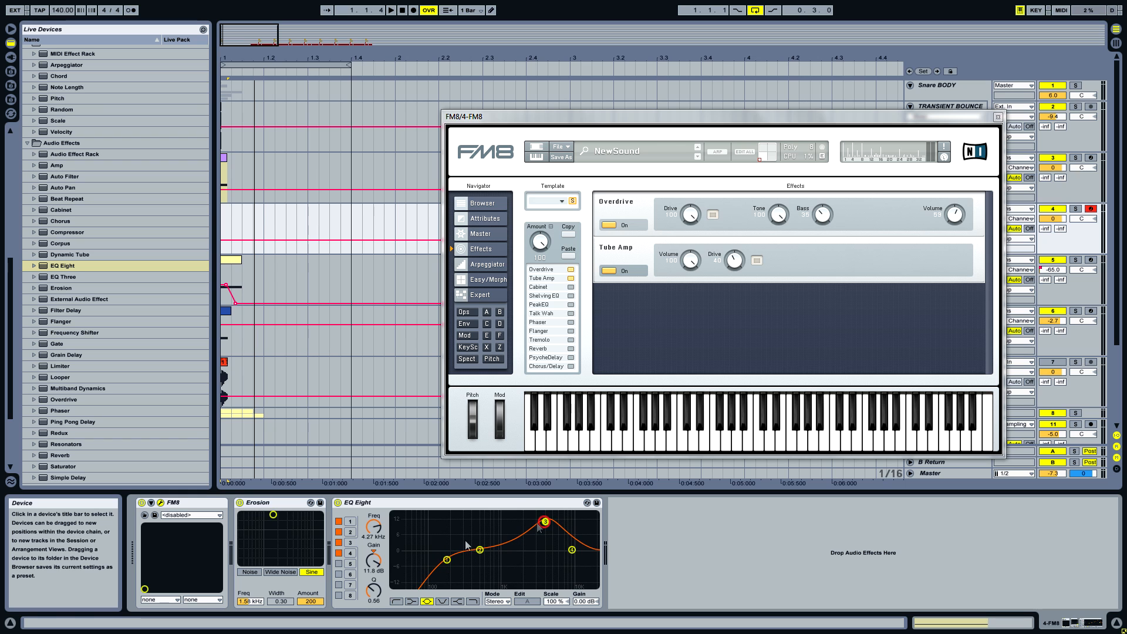
left_click_drag(387, 593, 383, 580)
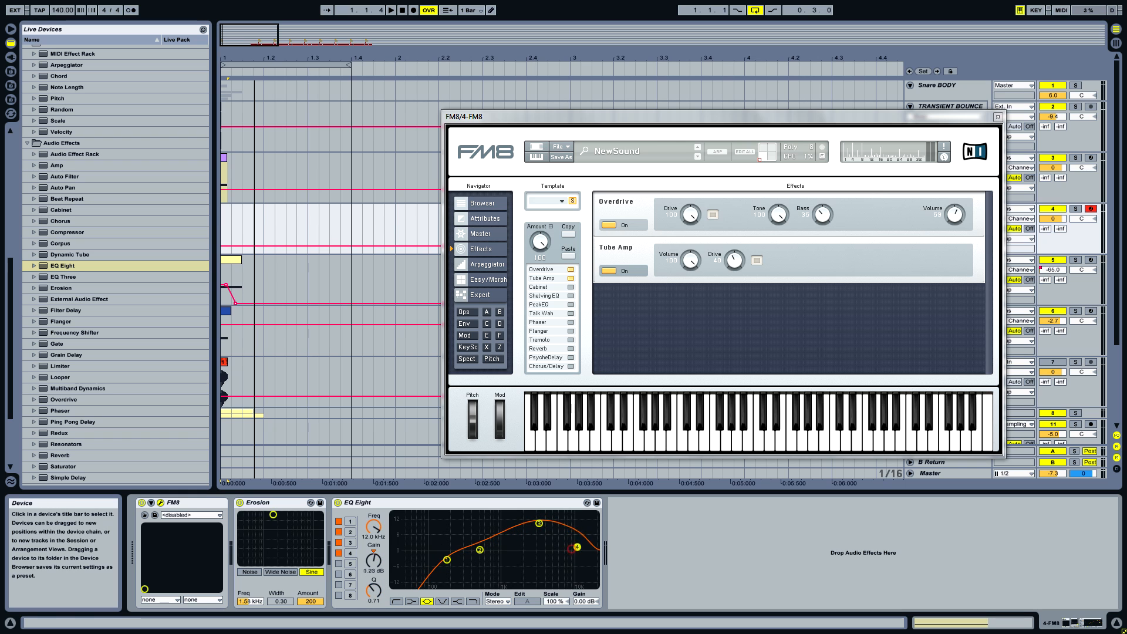
Set EQ Eight's band 4 to 14.2 kHz with 5.16 dB gain and Q 0.46, and audition the sound
left_click_drag(373, 590, 373, 600)
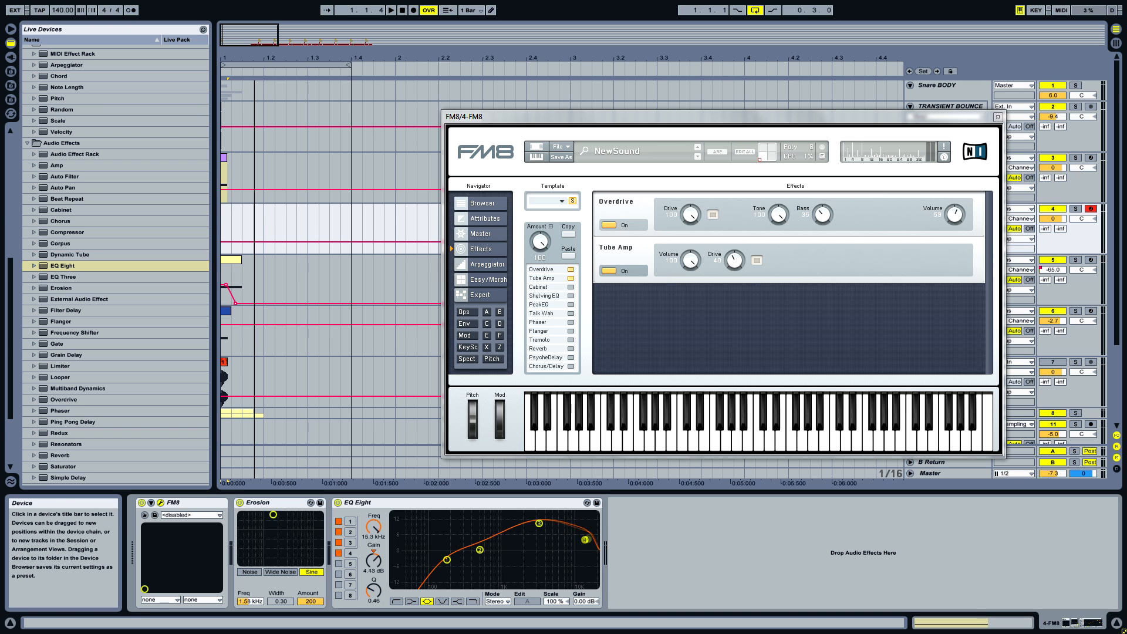
left_click_drag(582, 538, 582, 537)
key("a")
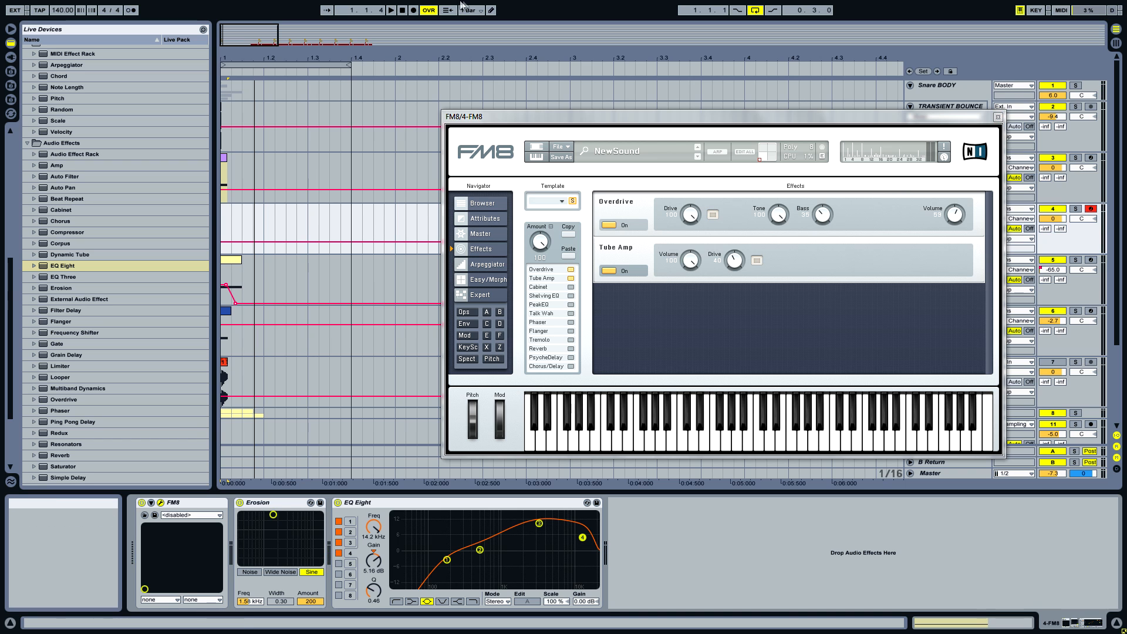
Close the FM8 window and add an audio track below it, with its input from 4-FM8 and armed for recording
left_click(997, 116)
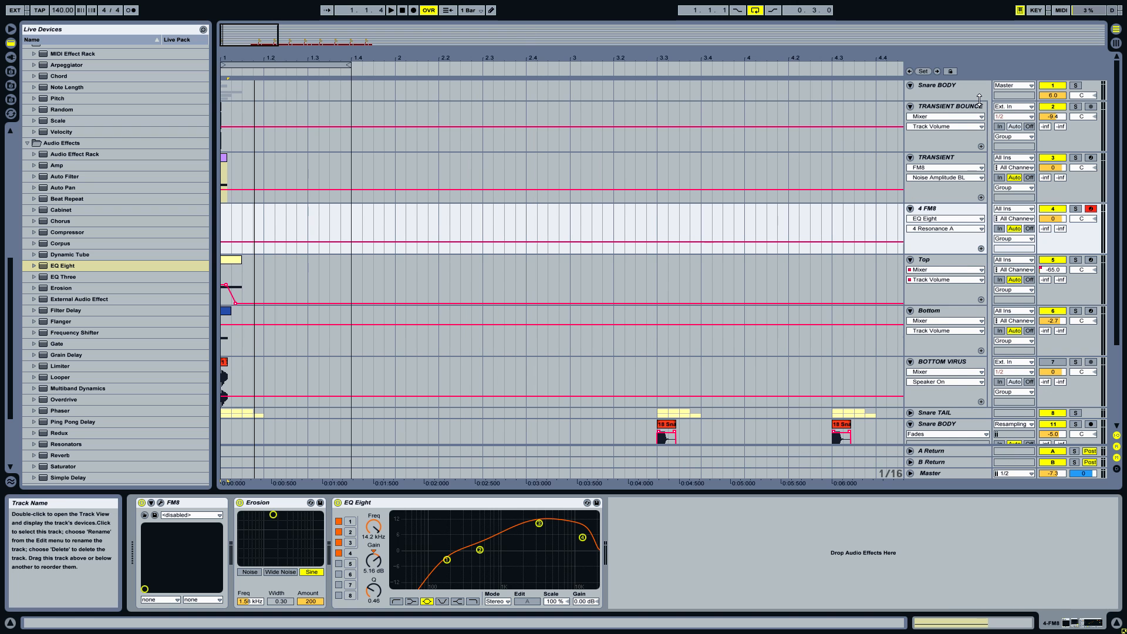
key("ctrl+t")
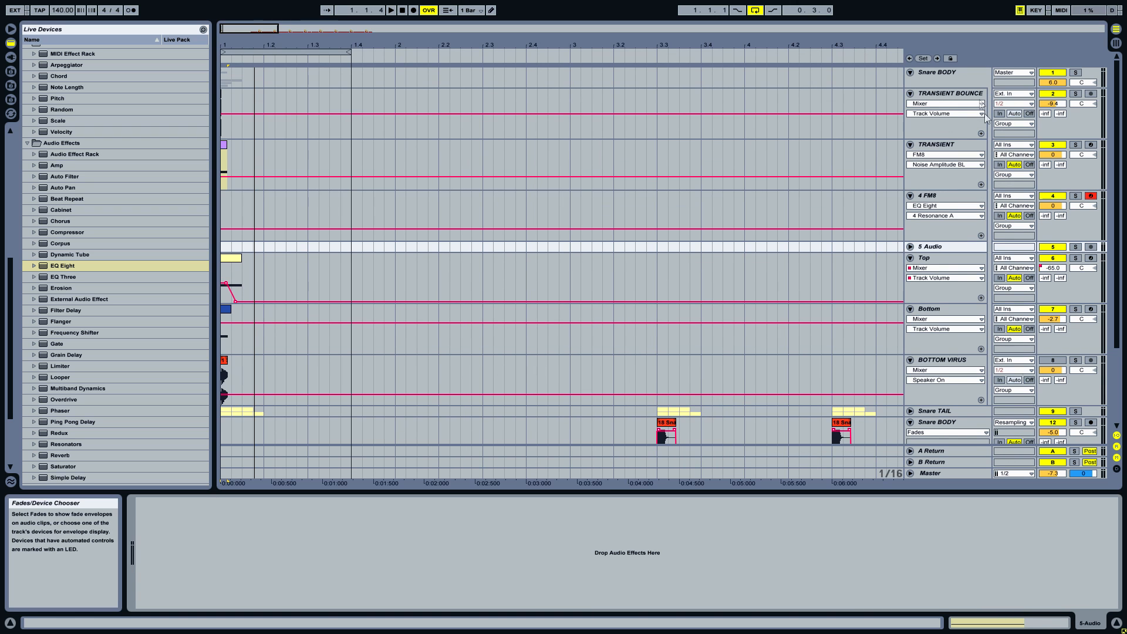
left_click(910, 247)
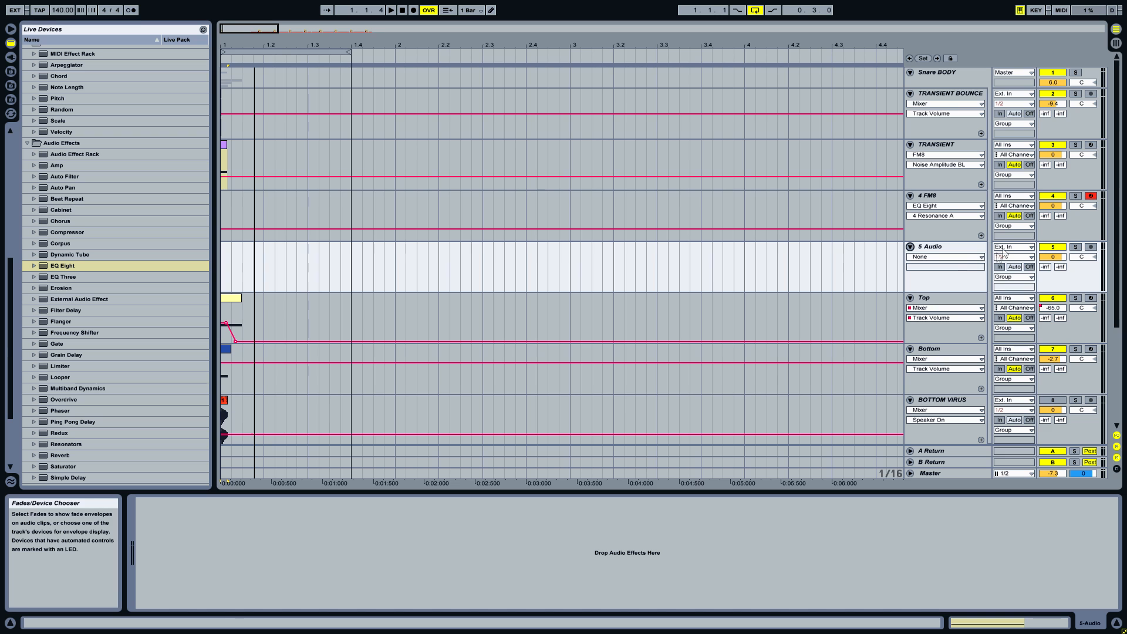
left_click(1010, 248)
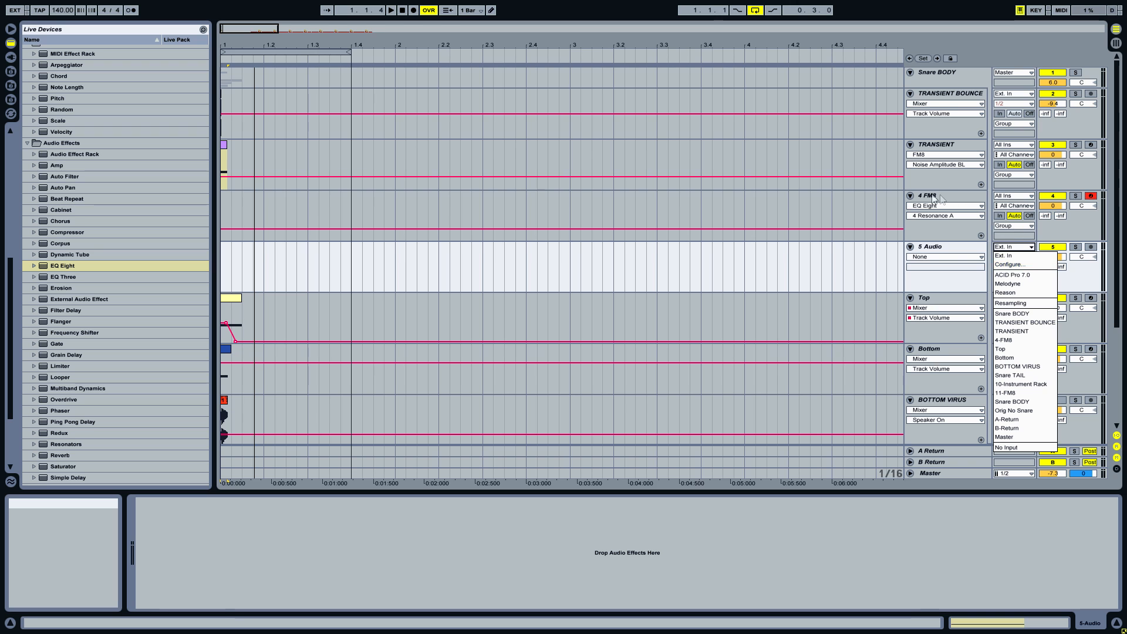
left_click(1017, 340)
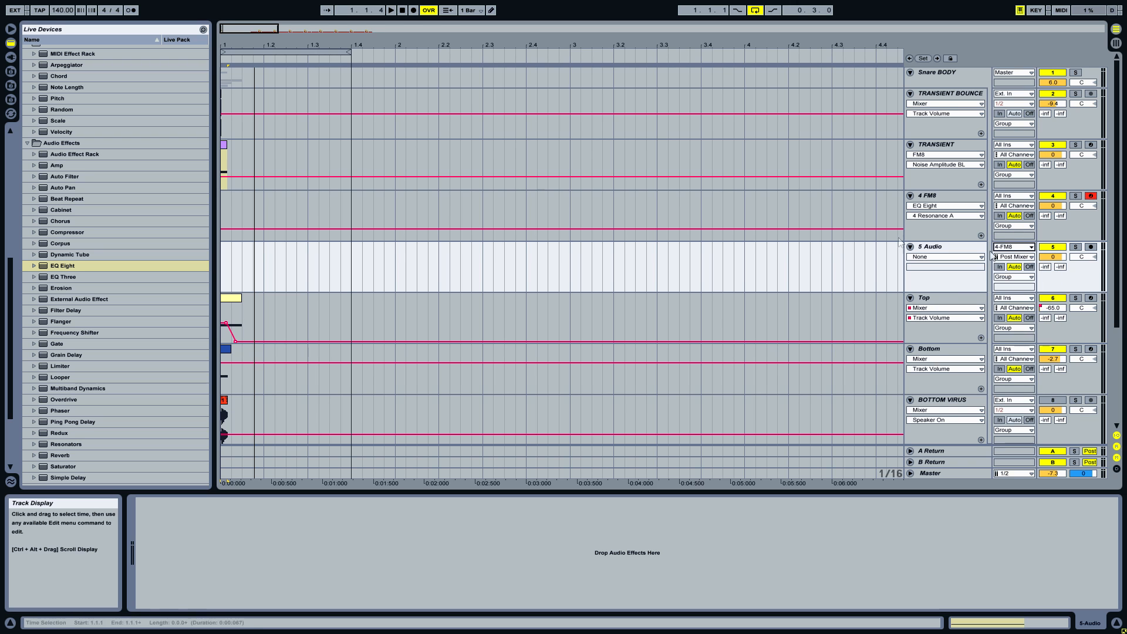
left_click(1090, 246)
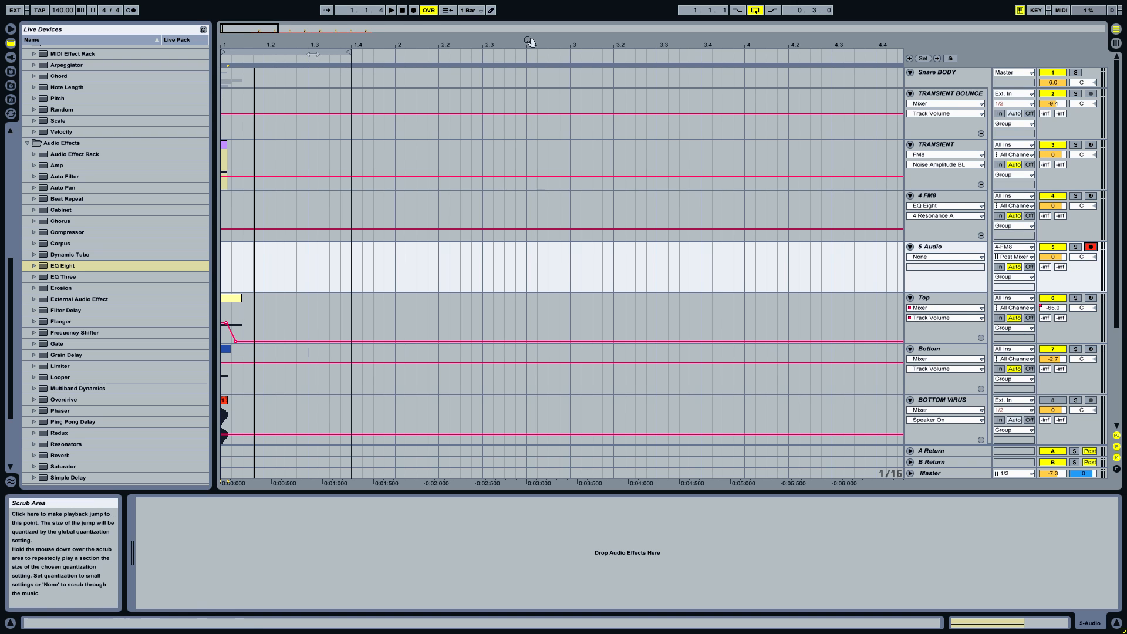
Arm both the 4 FM8 and 5 Audio tracks and record a played FM8 hit as audio from the song start
left_click(414, 11)
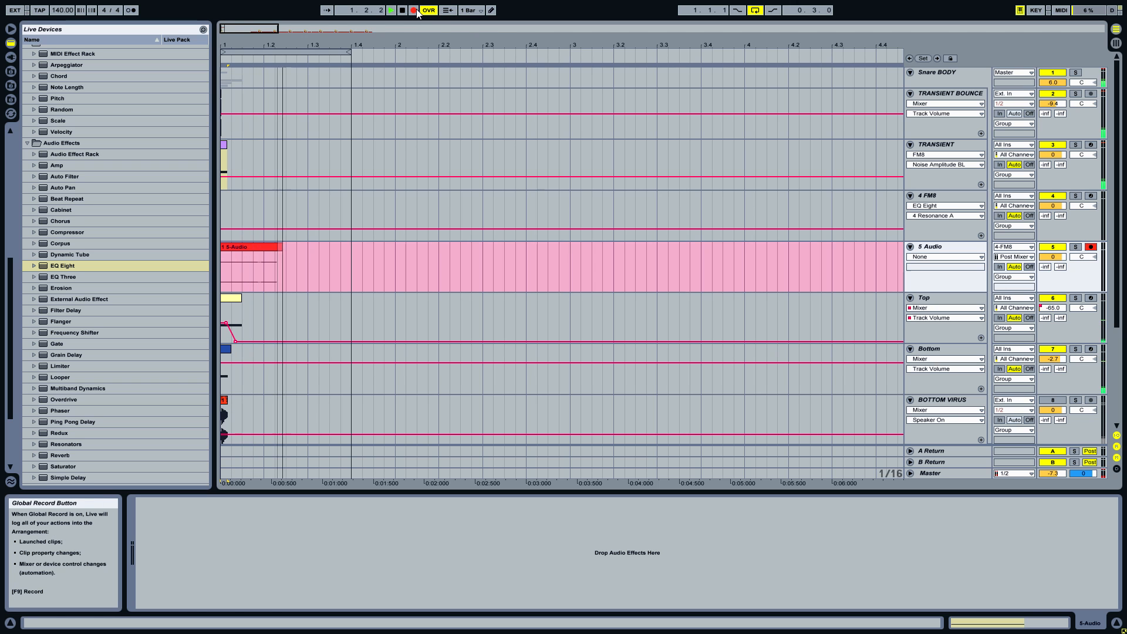
left_click(416, 11)
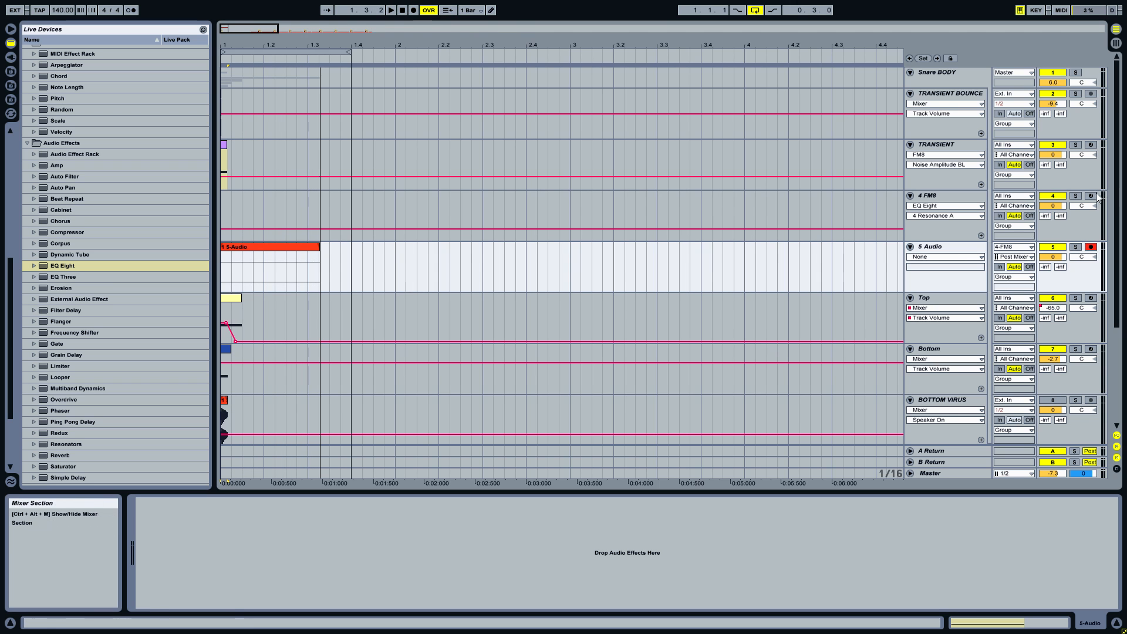
left_click(1090, 196)
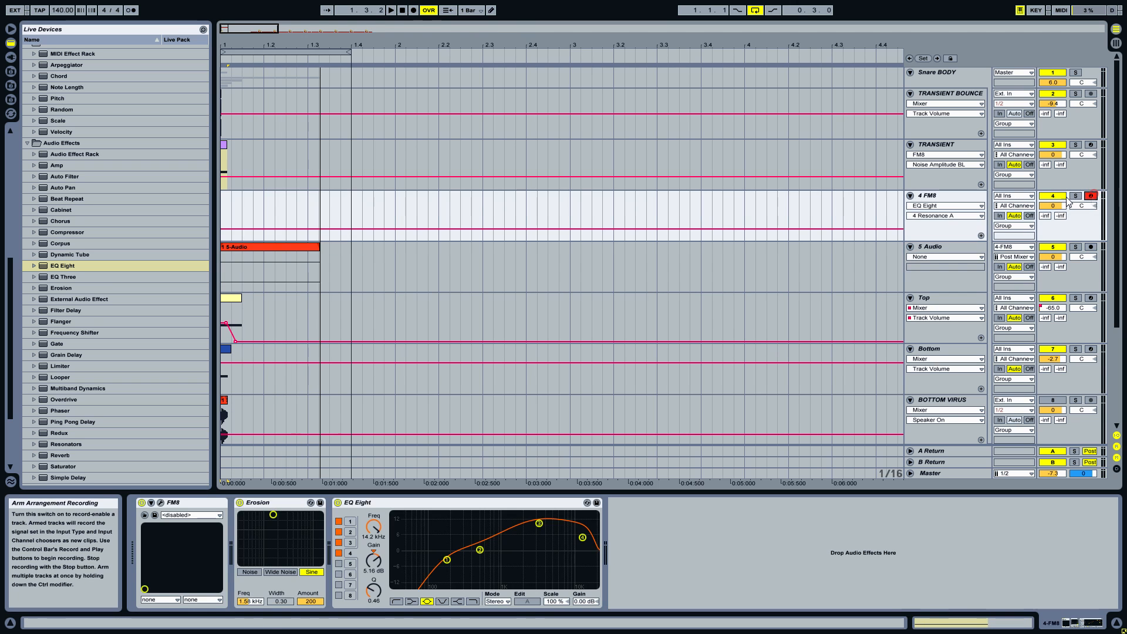
left_click(1091, 247)
left_click(403, 12)
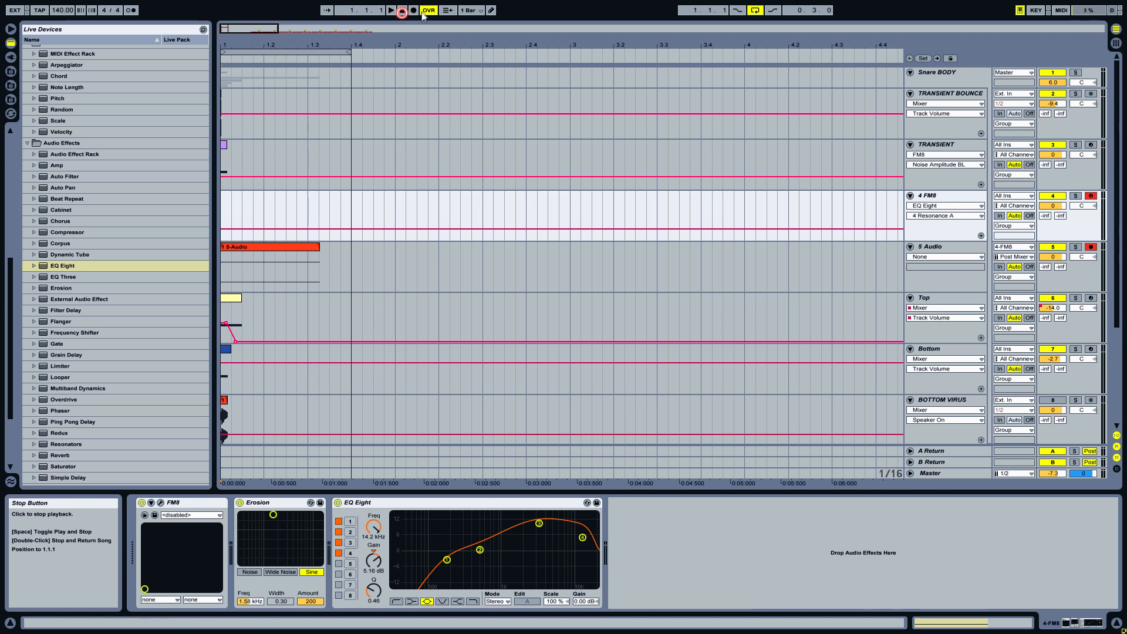
left_click(404, 8)
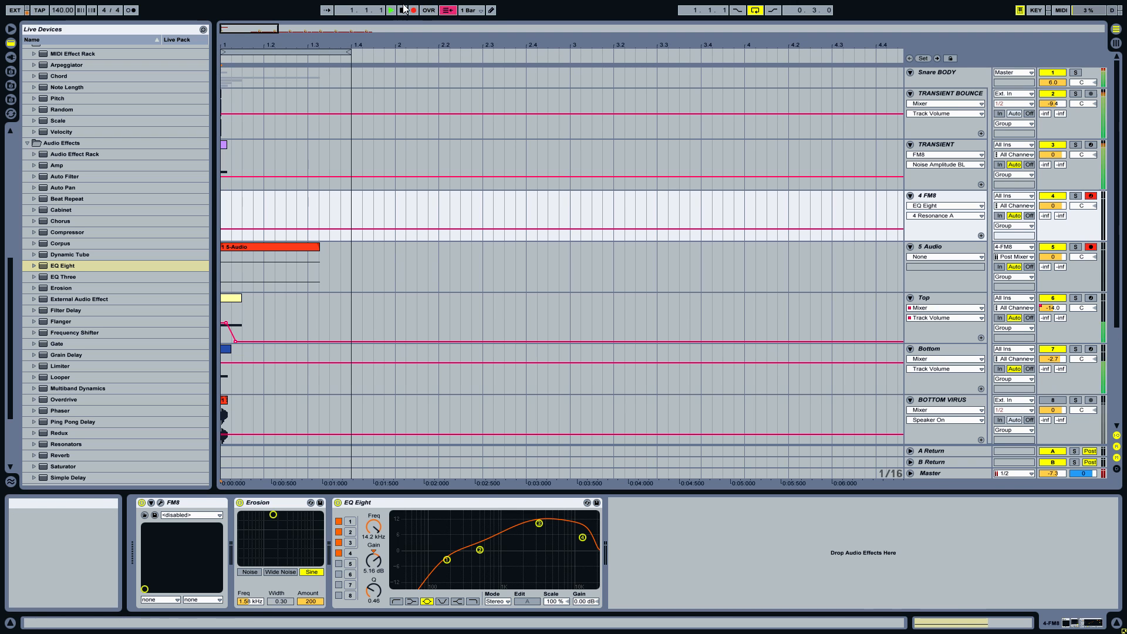
Add an Auto Filter to the 5 Audio track as a high-pass at 1.10 kHz with Q 0.20
left_click_drag(236, 46, 360, 142)
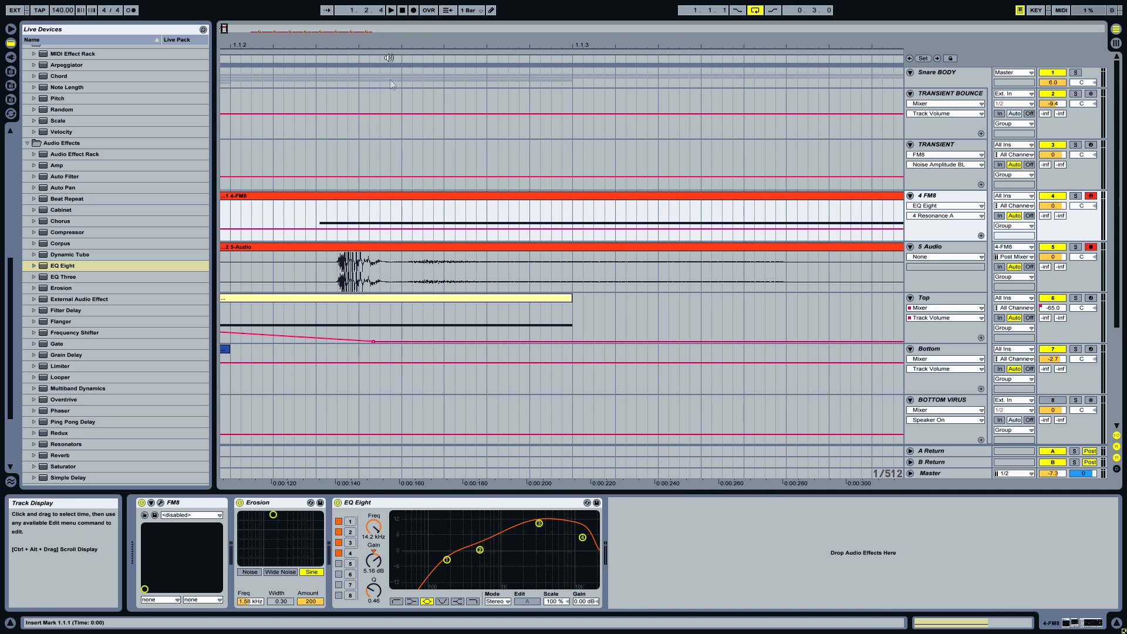
left_click_drag(389, 40, 388, 12)
left_click(240, 224)
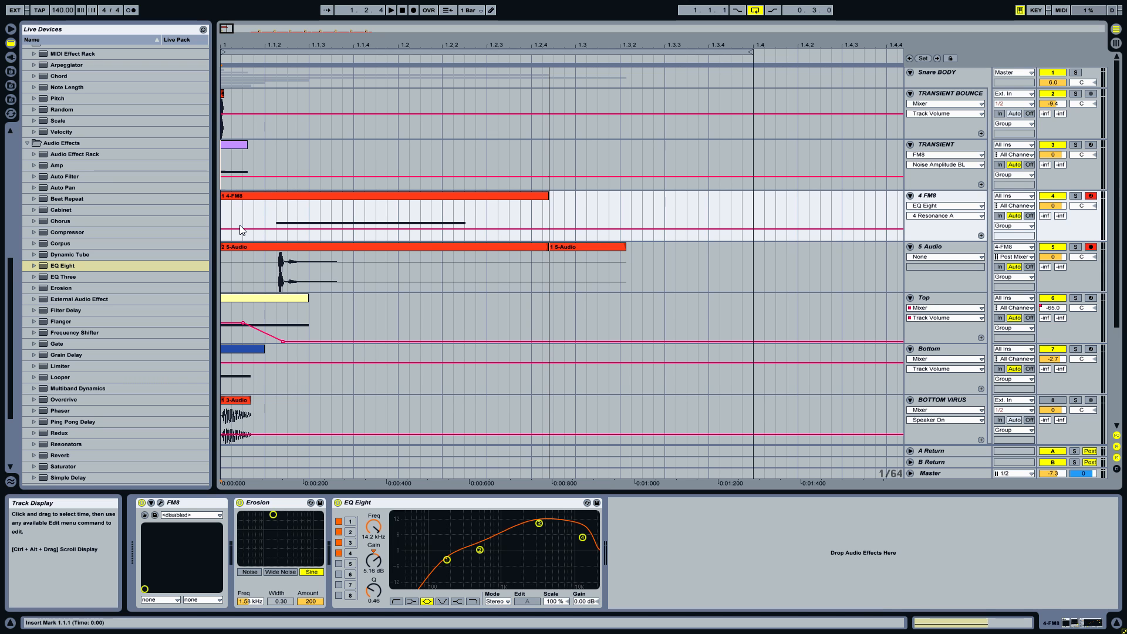
left_click(71, 198)
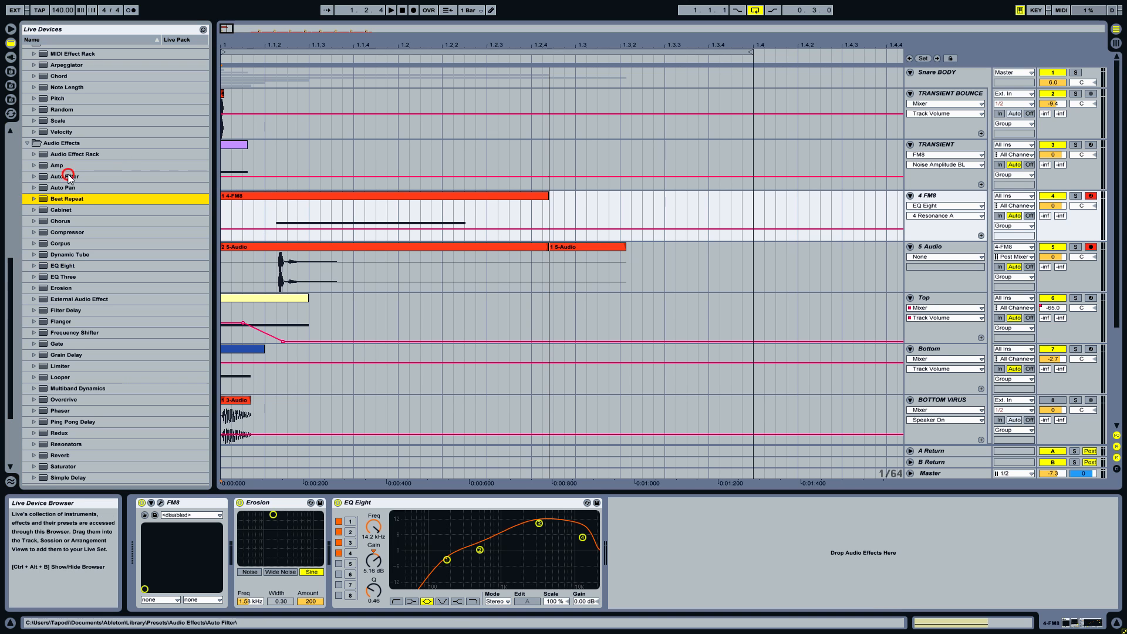
left_click(42, 176)
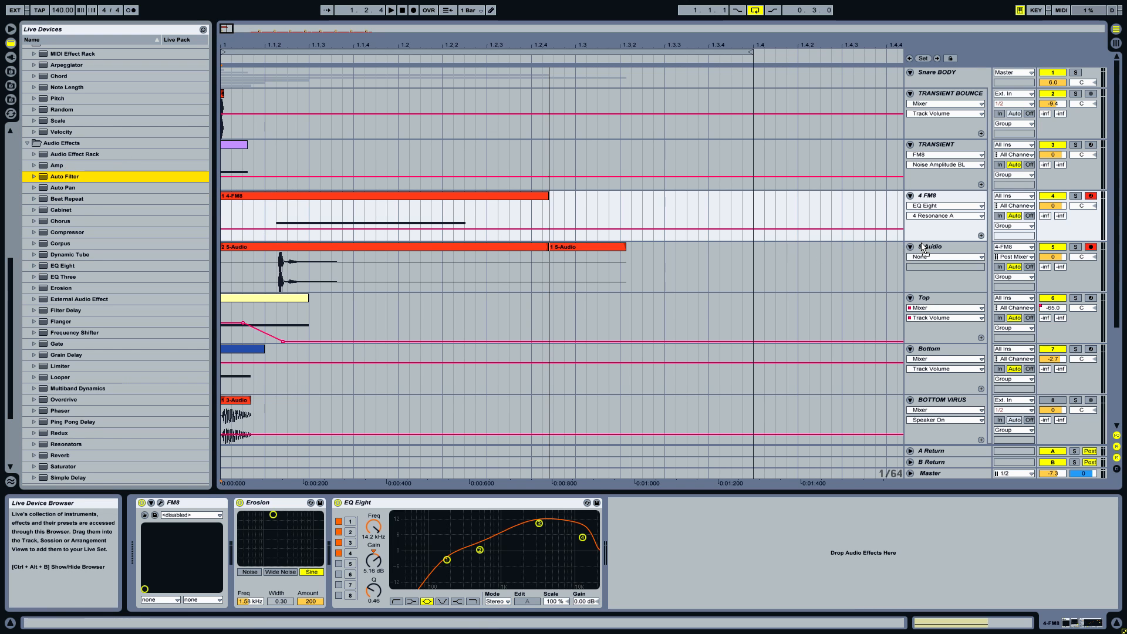
left_click_drag(923, 248, 924, 247)
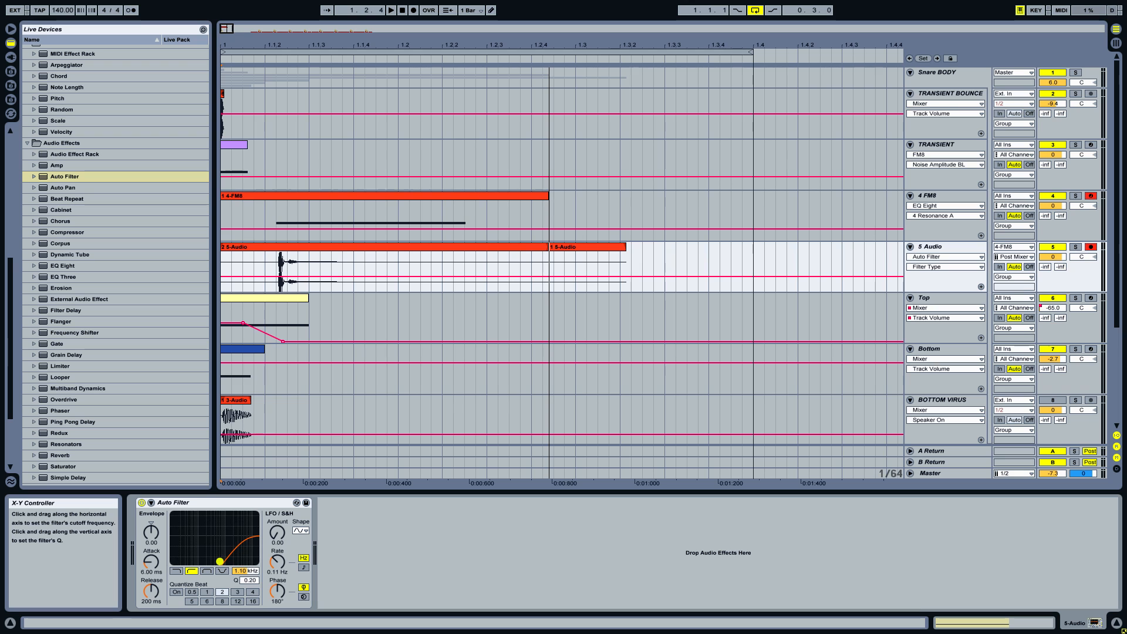
mouse_move(250, 580)
left_mouse_down()
mouse_move(249, 571)
mouse_move(251, 583)
left_mouse_up()
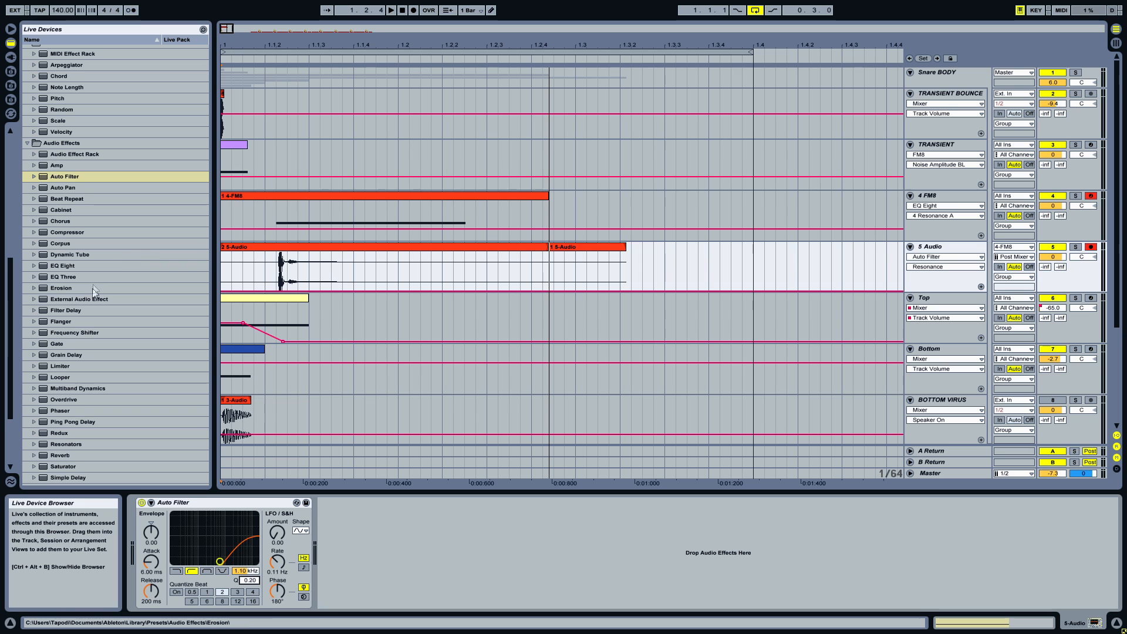
Add a Frequency Shifter after the Auto Filter with its coarse frequency at -1.48 kHz
left_click(87, 332)
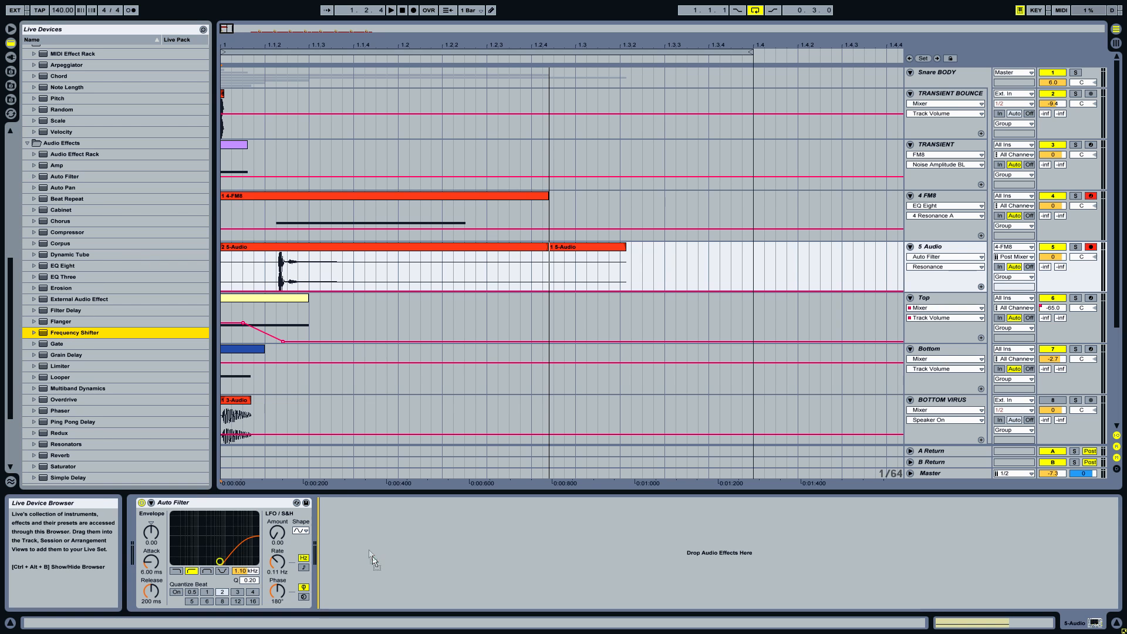
left_click_drag(374, 560, 376, 564)
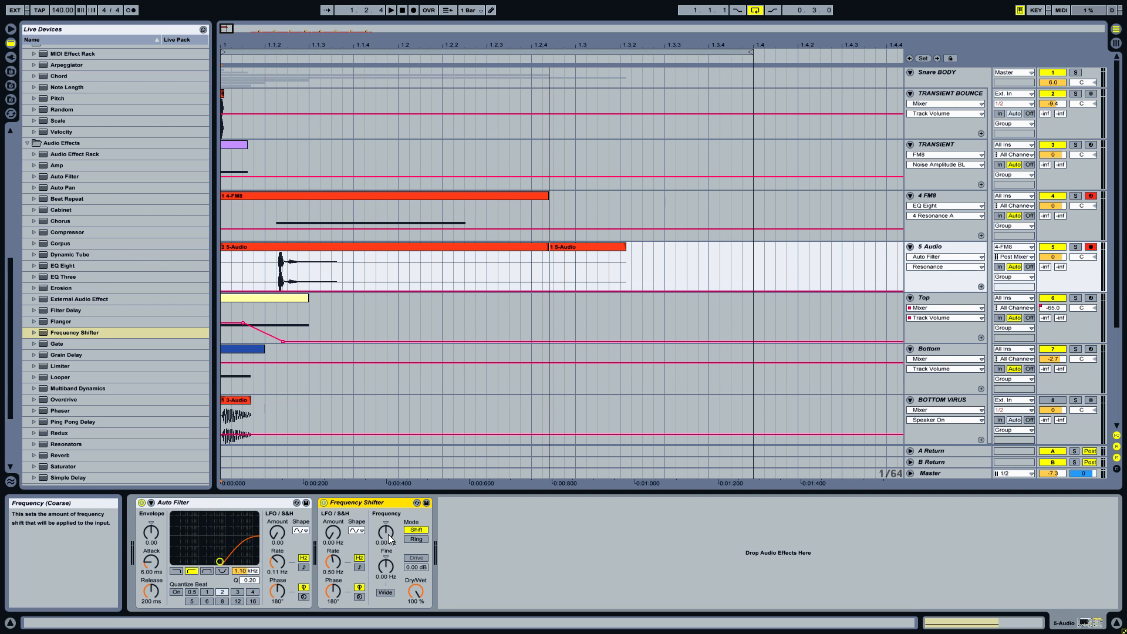
left_click_drag(389, 533, 389, 568)
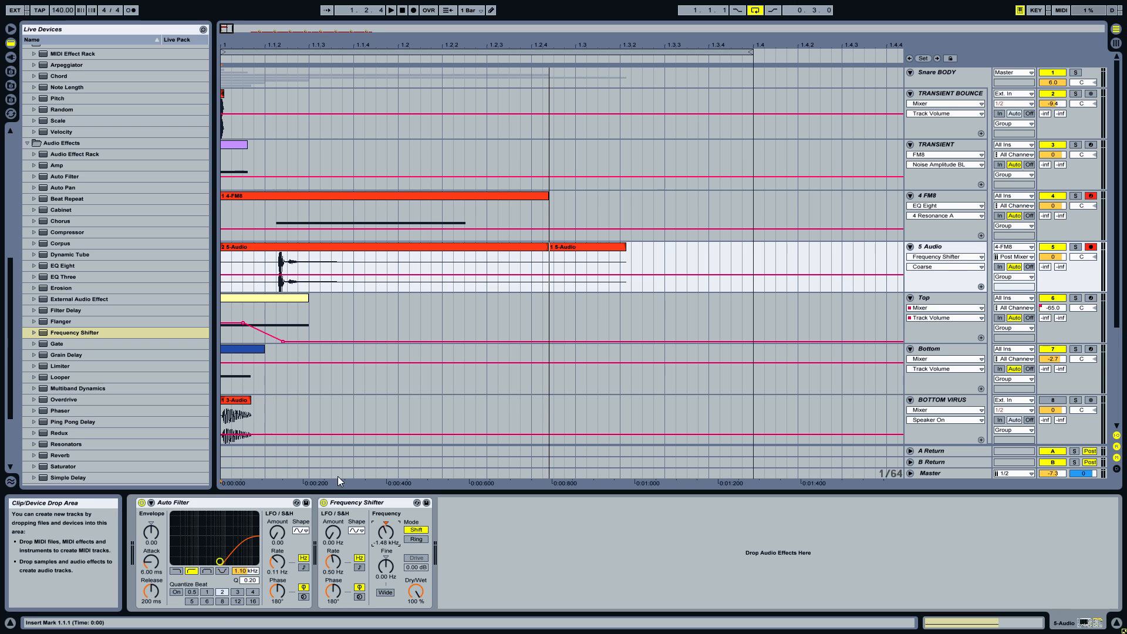
scroll(105, 379, "down", 10)
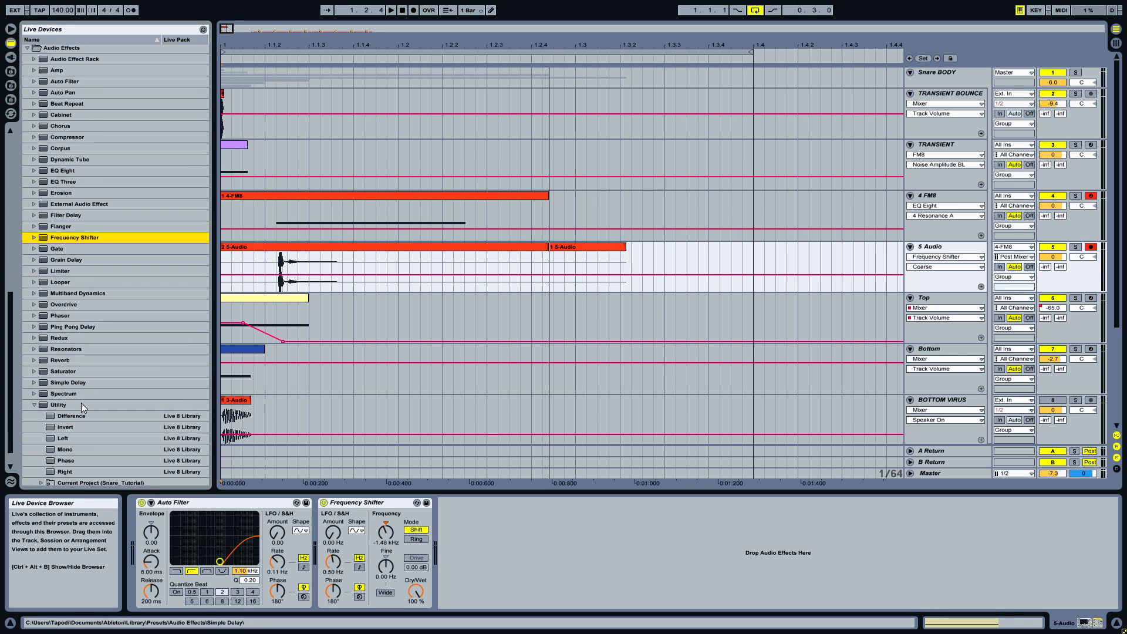
Add an Overdrive after the Frequency Shifter on the 5 Audio track, disarm the track and solo it
left_click(36, 396)
left_click_drag(63, 315, 476, 546)
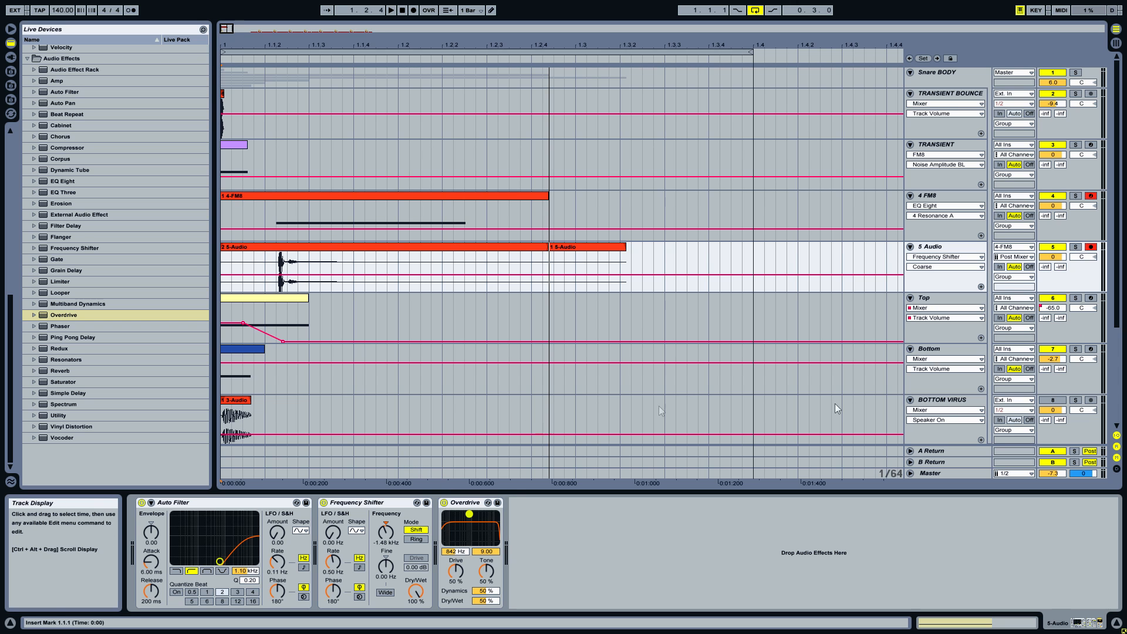
left_click(1090, 241)
left_click(1091, 246)
left_click(1076, 247)
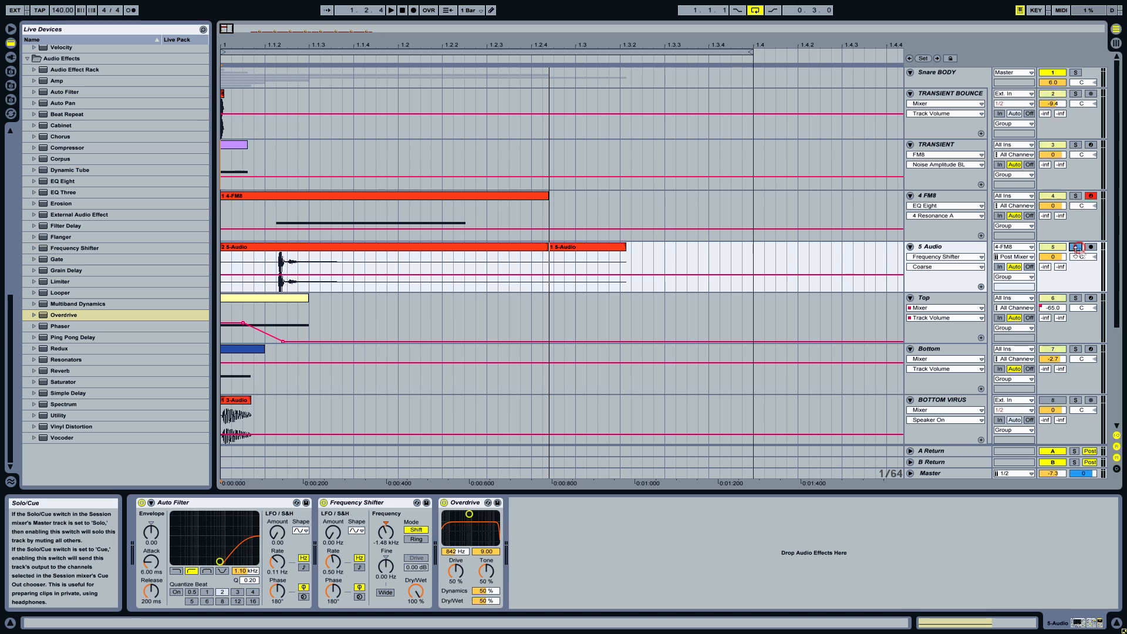
Play the processed 5 Audio recording on its own and inspect the hit's waveform
left_click(821, 233)
left_click_drag(259, 260, 261, 259)
key("space")
left_click(276, 262)
left_click_drag(276, 47, 276, 118)
left_click_drag(304, 65, 304, 43)
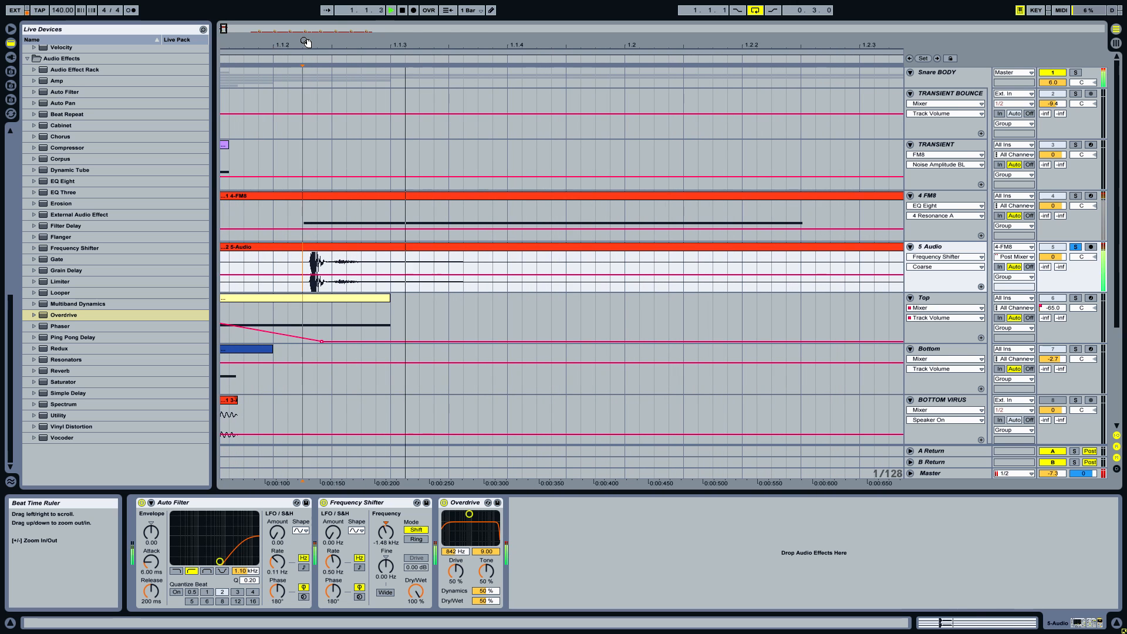
key("space")
left_click_drag(298, 45, 358, 44)
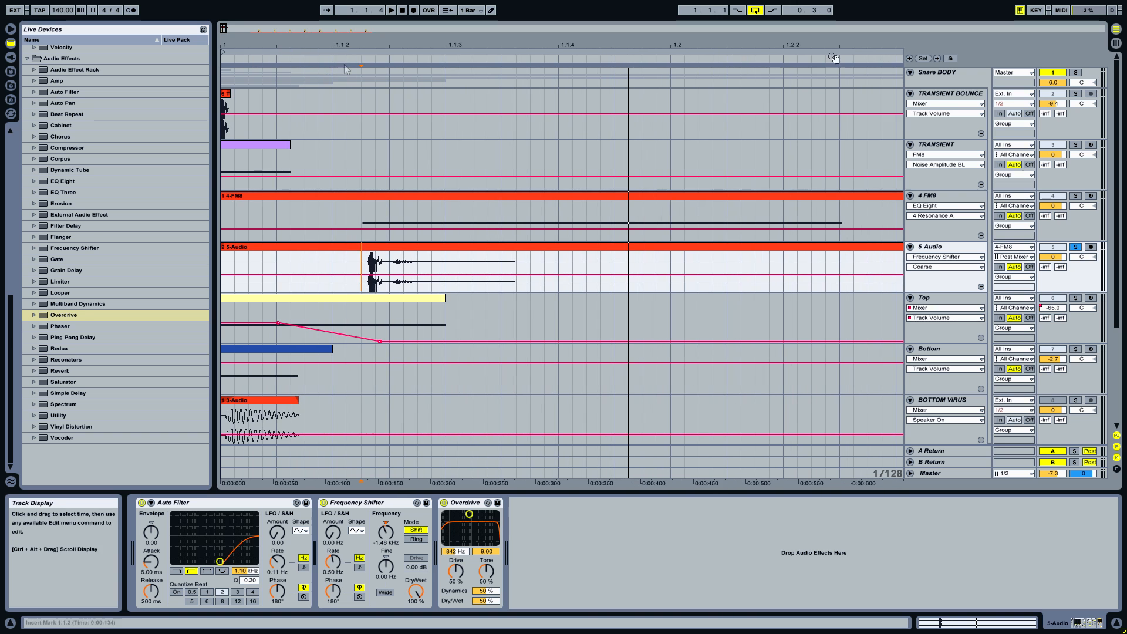
Solo the TRANSIENT BOUNCE track and play it as a reference for the new hit
left_click(1075, 94)
key("space")
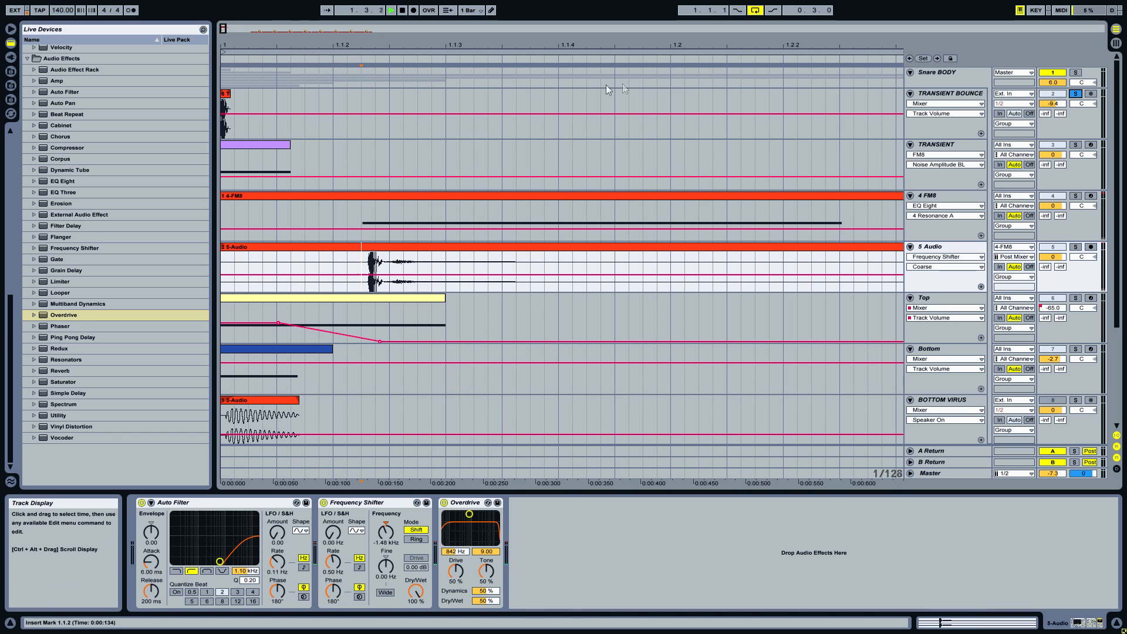
left_click_drag(483, 47, 477, 43)
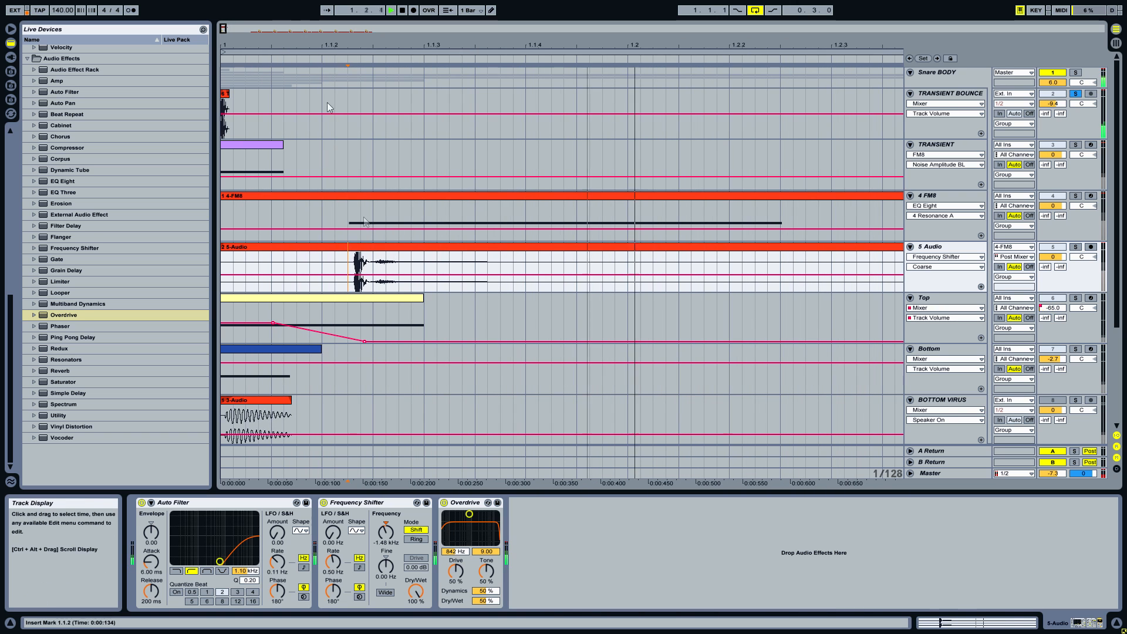
key("space")
Trim the 5 Audio recording to the short hit at the song start and delete the silent remainder after it
left_click_drag(223, 245, 395, 267)
key("Delete")
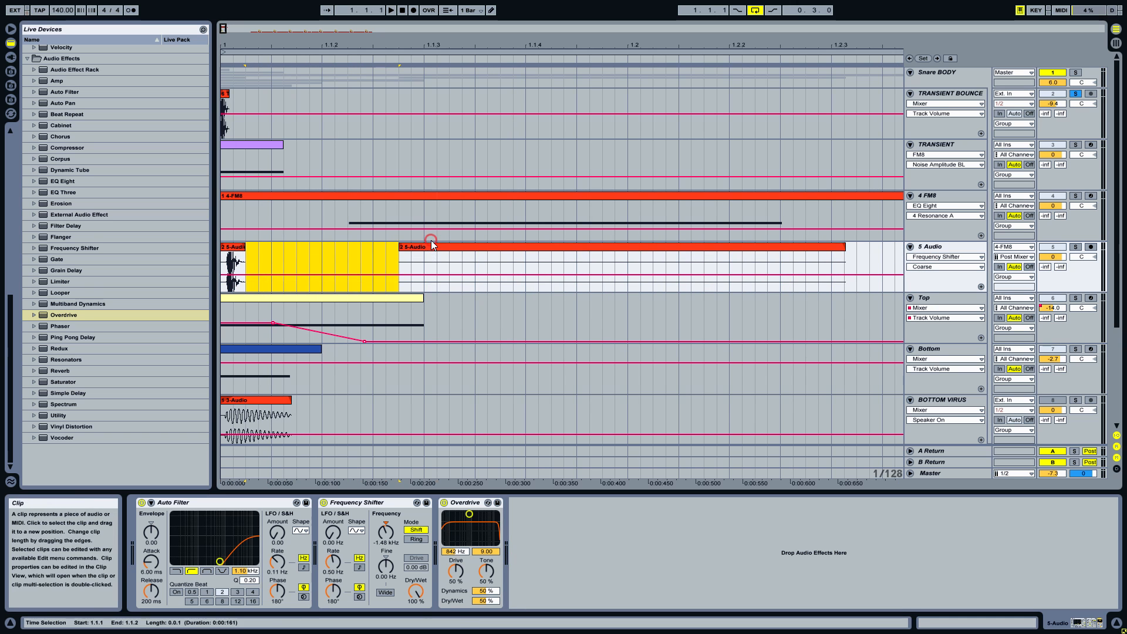
left_click(430, 245)
key("Delete")
Compare the TRANSIENT BOUNCE and trimmed 5 Audio hits by soloing each track and playing them repeatedly
key("space")
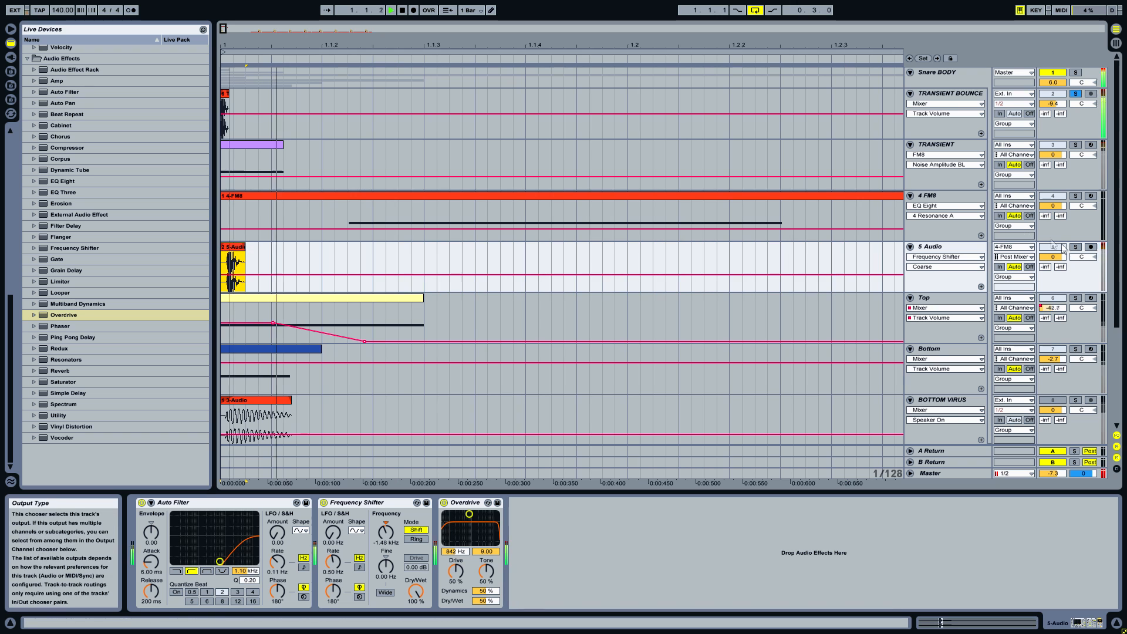
left_click(1076, 247)
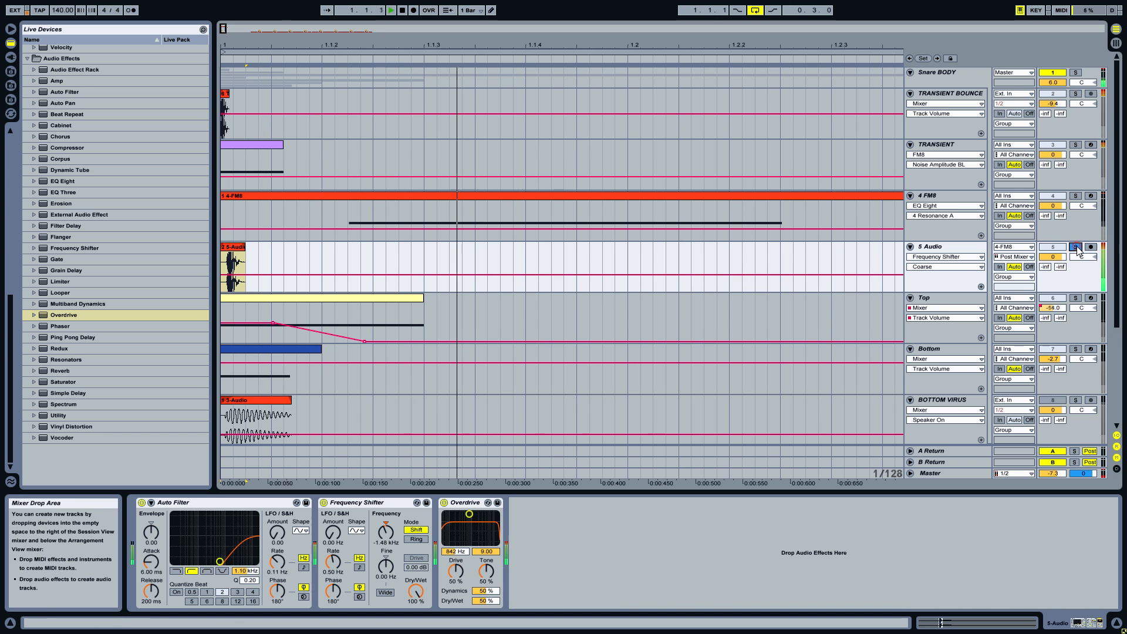
key("space")
key("space")
key("space")
key("space")
key("space")
left_click(1075, 94)
key("space")
key("space")
key("space")
key("space")
key("space")
key("space")
key("space")
Cut the silence before the 5 Audio hit and move the clip flush with the song start
left_click_drag(226, 47, 226, 105)
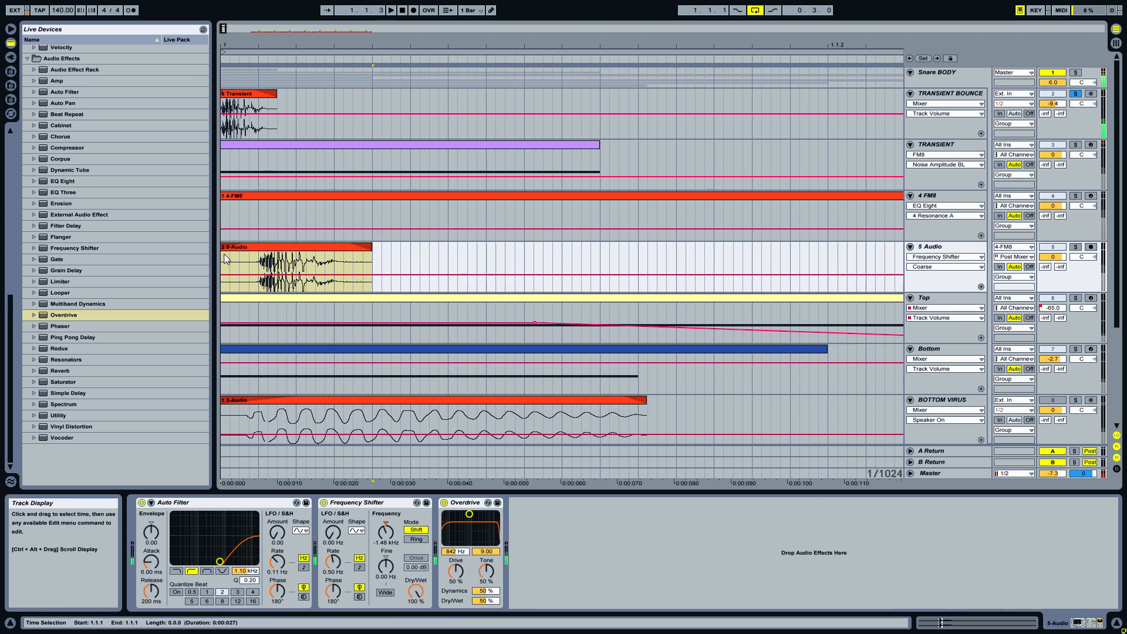
left_click_drag(258, 253, 196, 264)
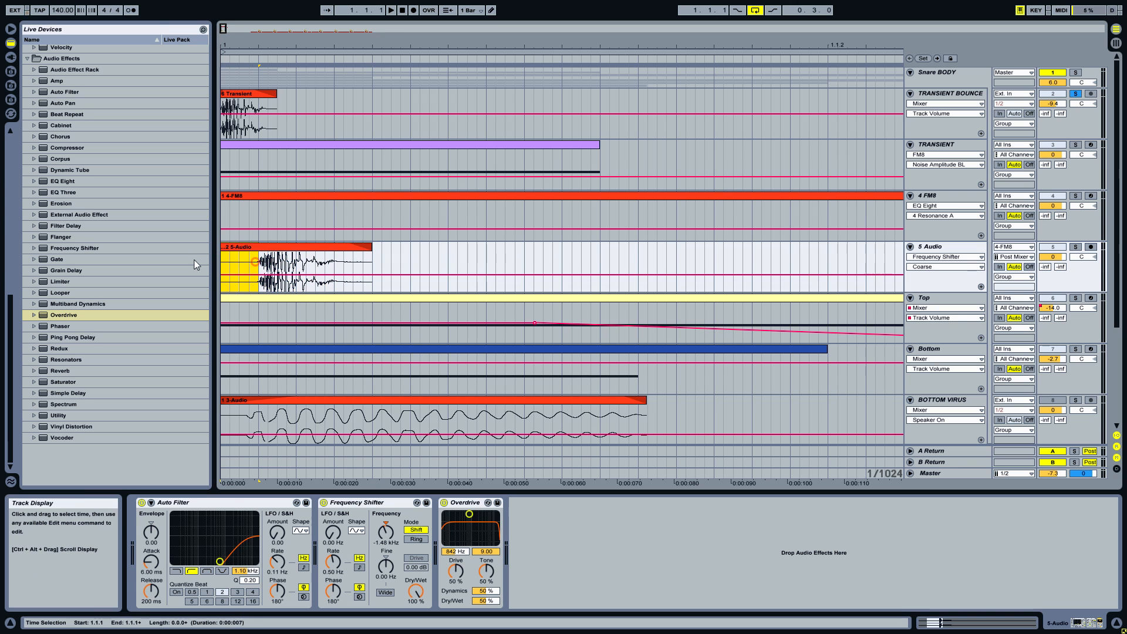
left_click_drag(273, 248, 236, 250)
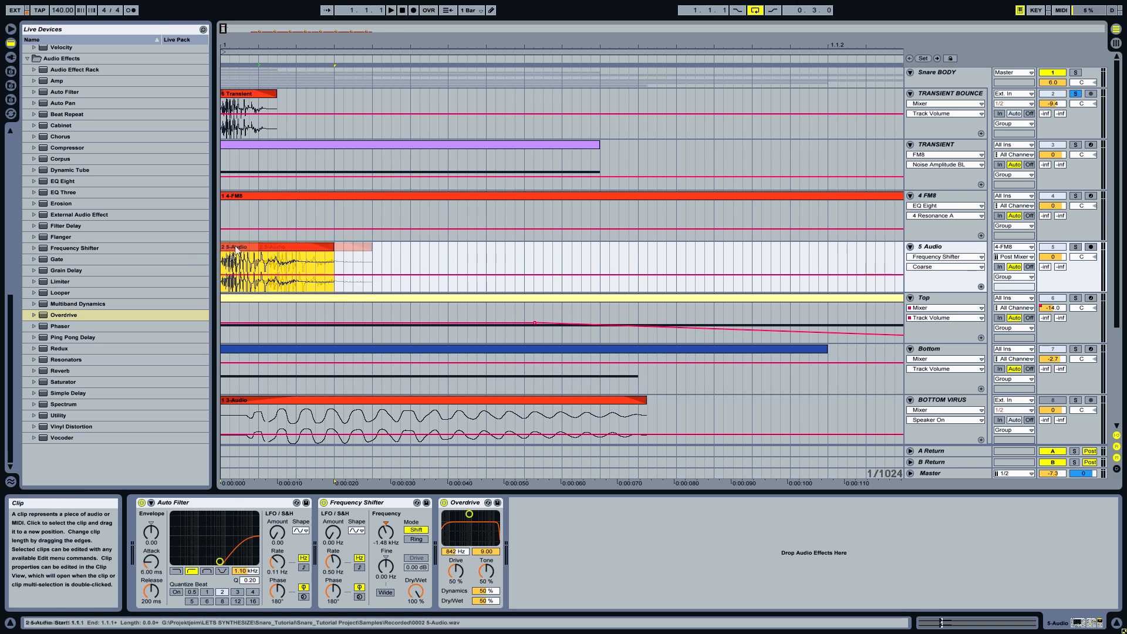
right_click(236, 242)
left_click(385, 13)
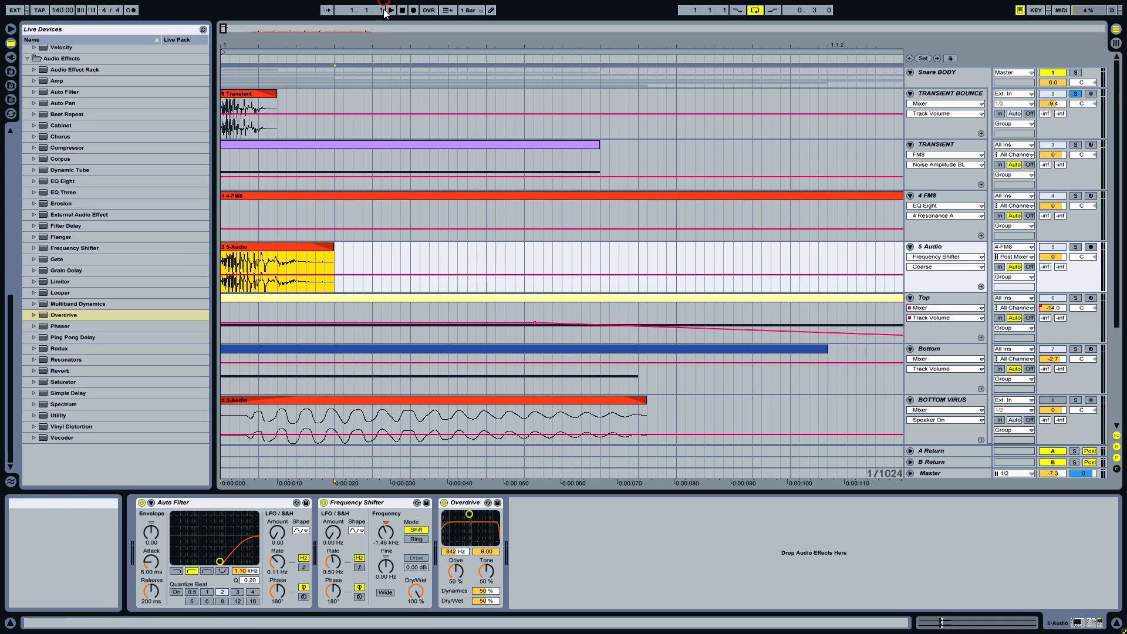
Turn off Warp for the 5 Audio clip and shorten its end to about 13 ms
double_click(316, 248)
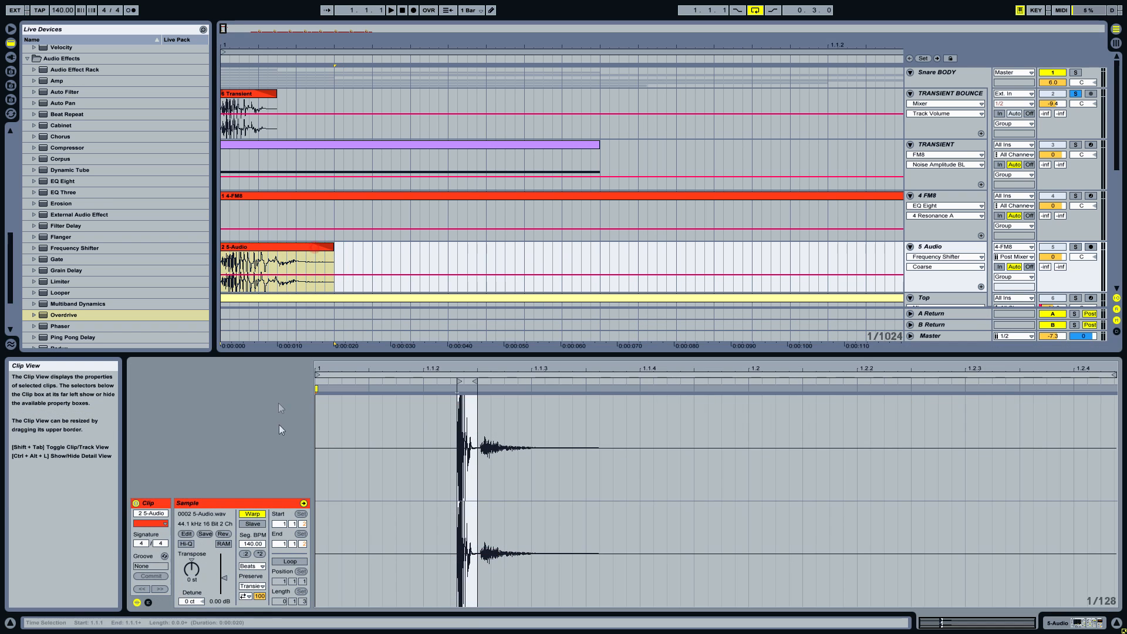
left_click(252, 513)
left_click(332, 248)
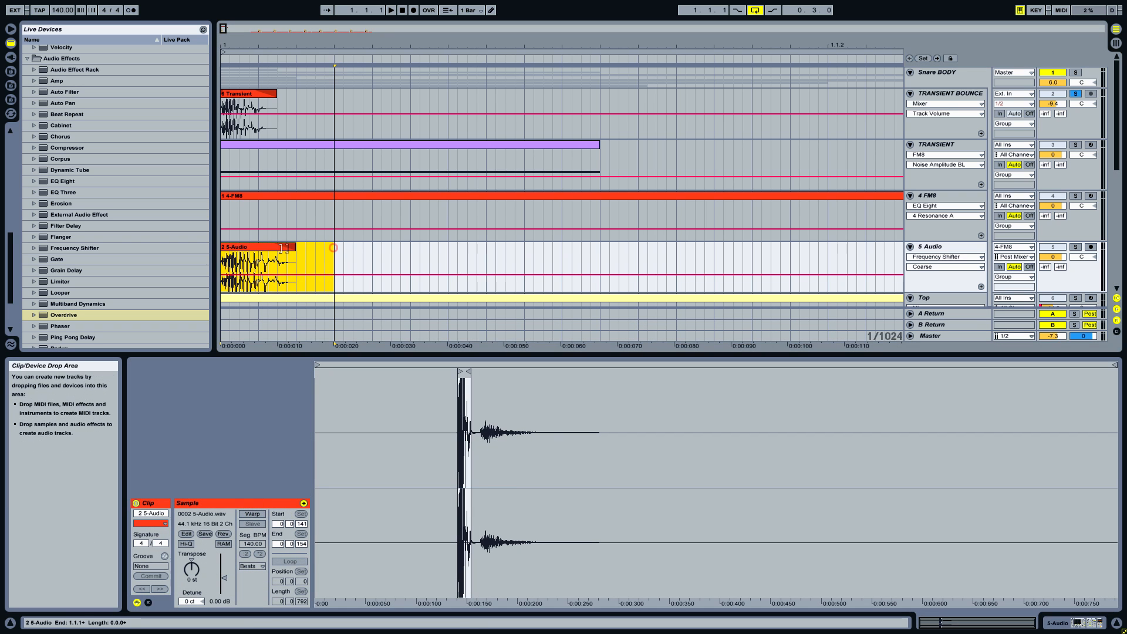
left_click(270, 248)
Play the TRANSIENT BOUNCE hit and the soloed, unwarped 5 Audio hit in turn
key("space")
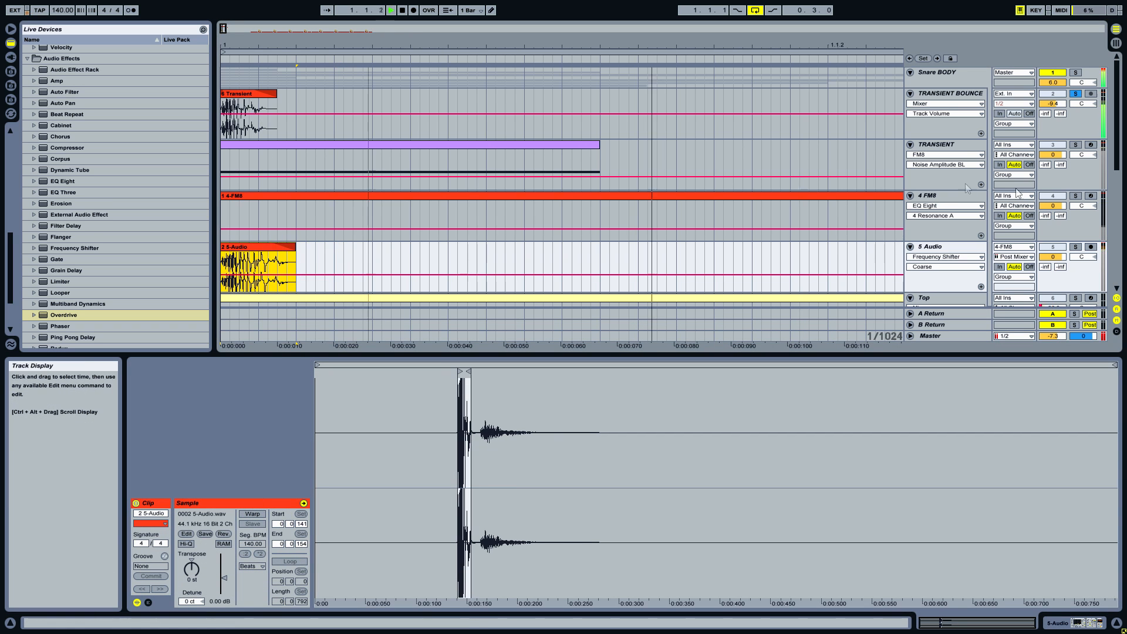
left_click(1076, 247)
key("space")
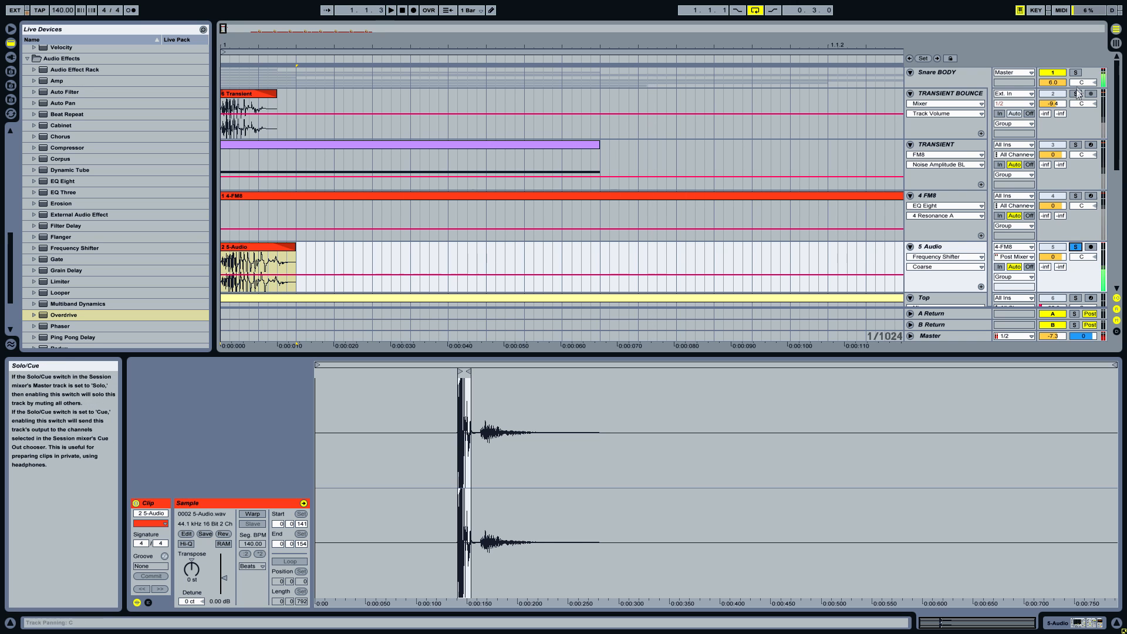
key("space")
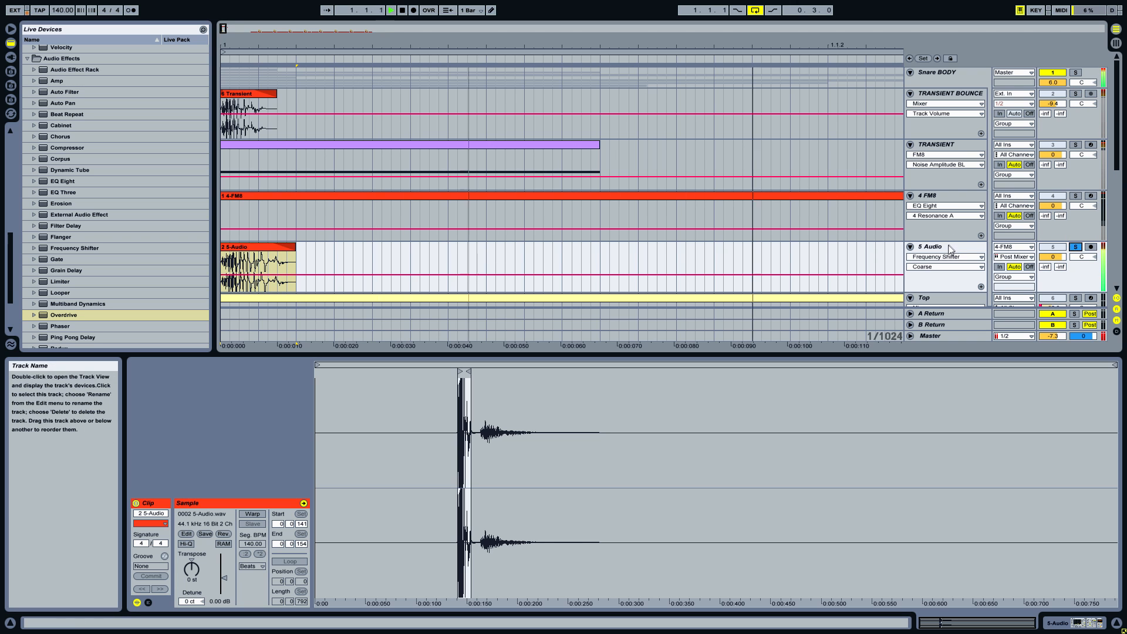
Add an EQ Eight before the Auto Filter on 5 Audio with band 4 at 10.3 kHz, +11.1 dB and Q 0.25
left_click(949, 246)
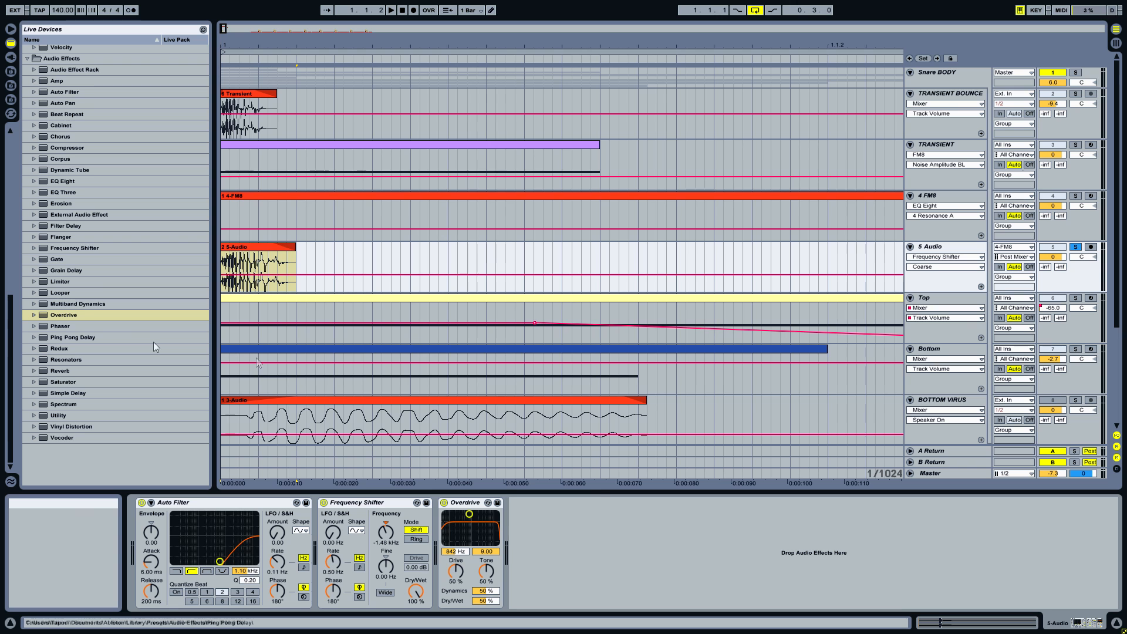
left_click_drag(65, 182, 153, 540)
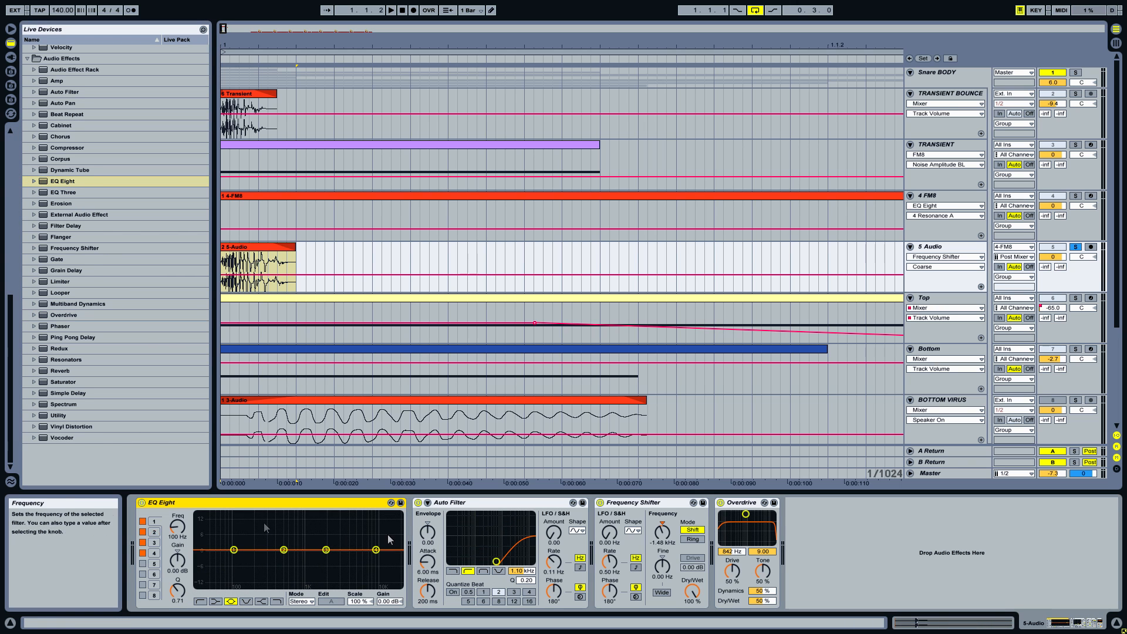
left_click_drag(376, 549, 381, 532)
left_click_drag(185, 589, 185, 616)
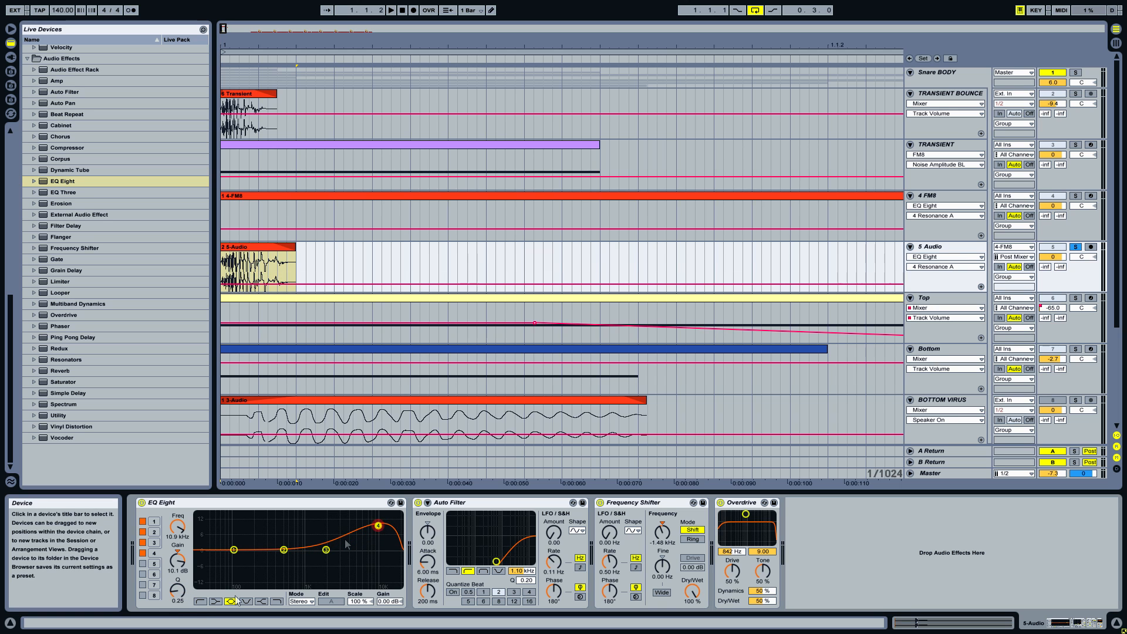
left_click(267, 504)
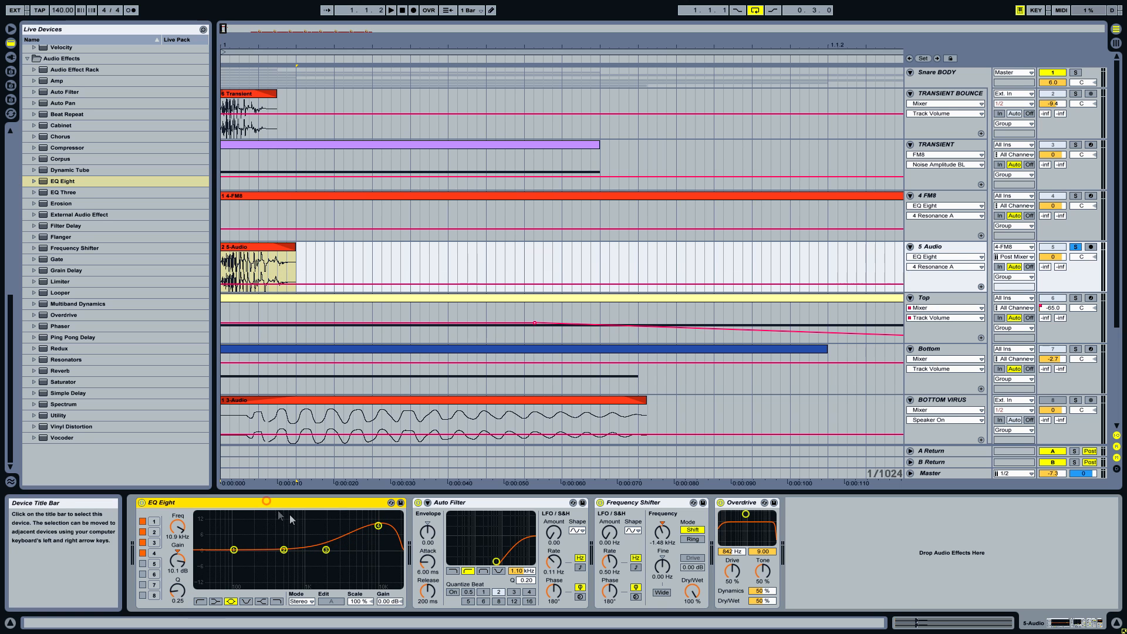
left_click_drag(378, 525, 376, 523)
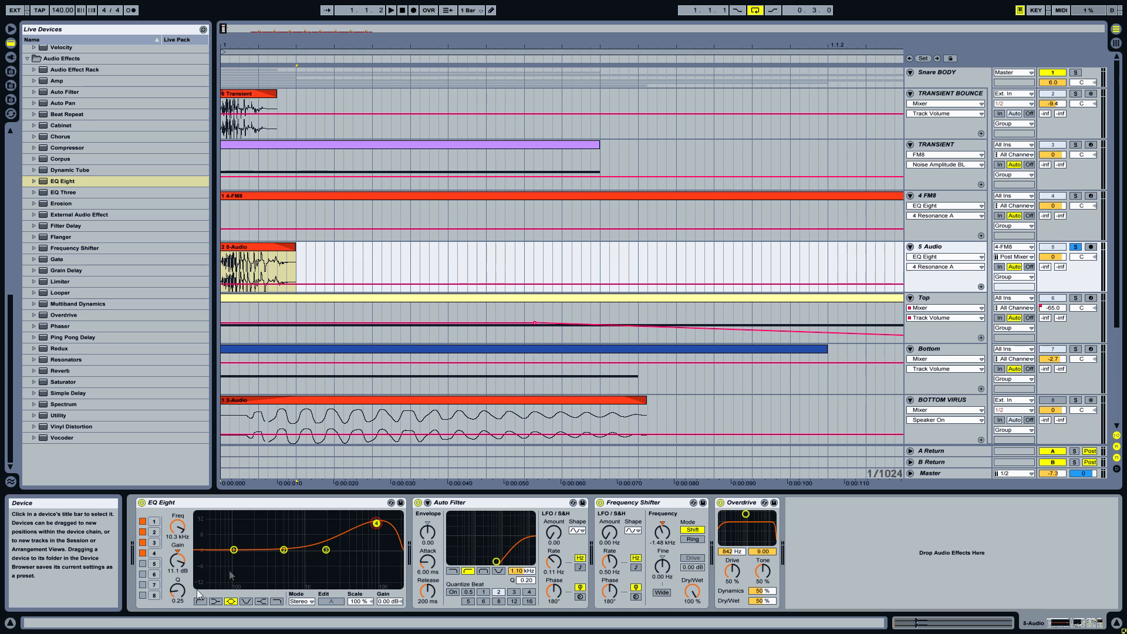
Switch the solo between TRANSIENT BOUNCE and 5 Audio during playback to compare the equalized hit
key("space")
left_click(1075, 94)
left_click(1075, 248)
key("space")
Shorten the 5 Audio clip to the TRANSIENT BOUNCE clip's length, about 10 ms, and play it against that track
left_click_drag(229, 46, 230, 99)
left_click(419, 246)
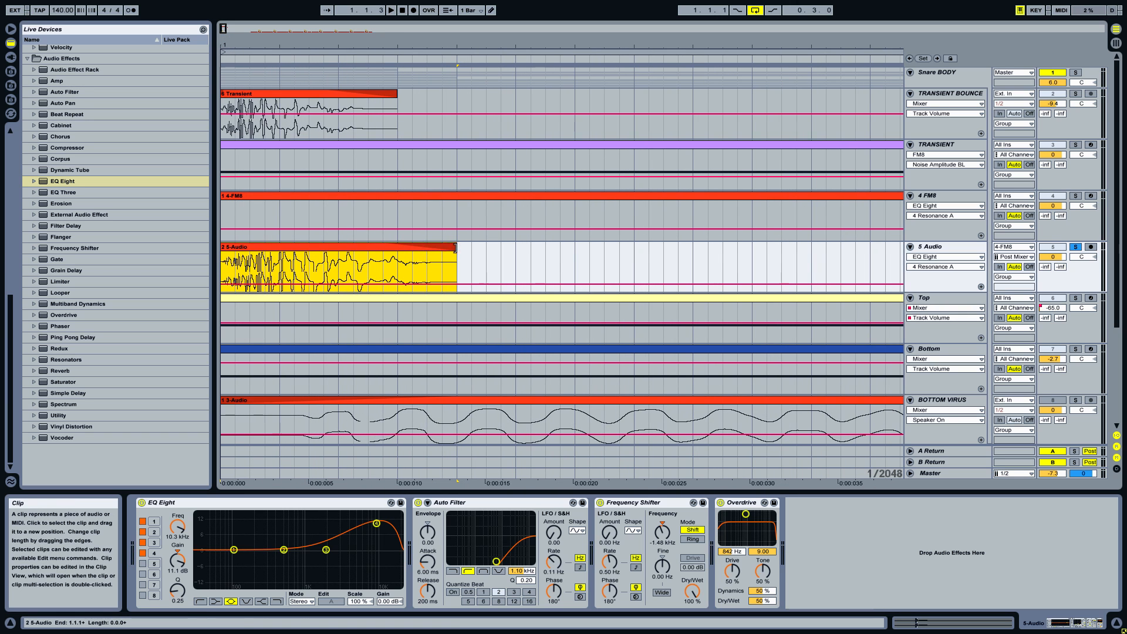
left_click(457, 255)
left_click_drag(426, 248, 392, 261)
key("Delete")
left_click(387, 247)
left_click_drag(257, 45, 304, 38)
key("space")
left_click(1076, 94)
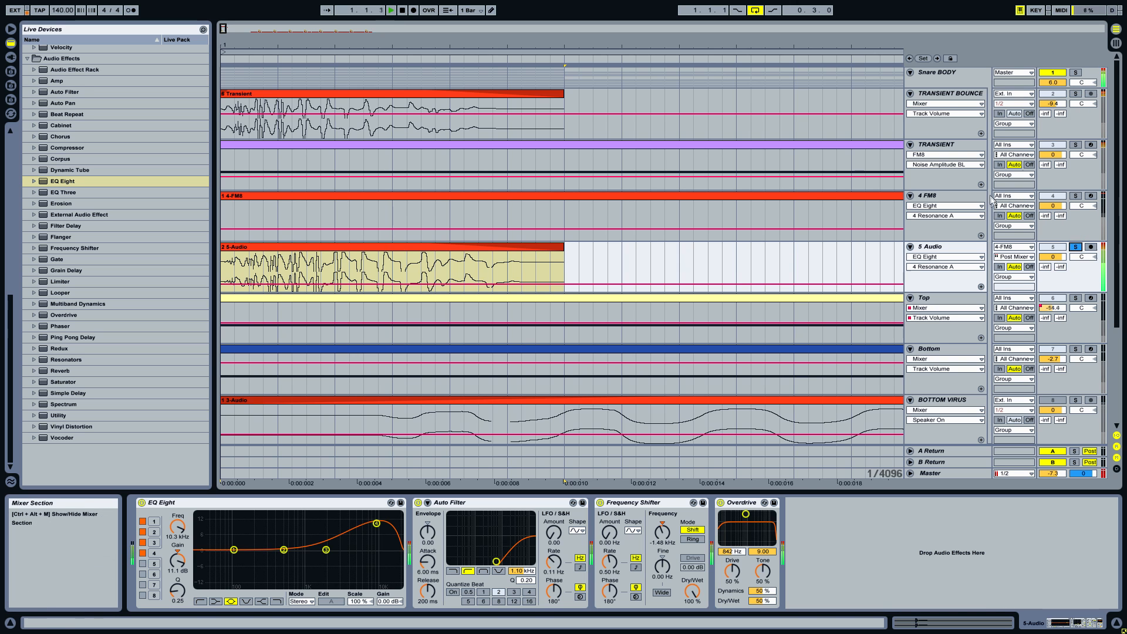
Delete the leftover silent clip on the 5 Audio track around beat 1.3
left_click_drag(580, 50, 580, 32)
left_click_drag(299, 50, 265, 43)
left_click(616, 249)
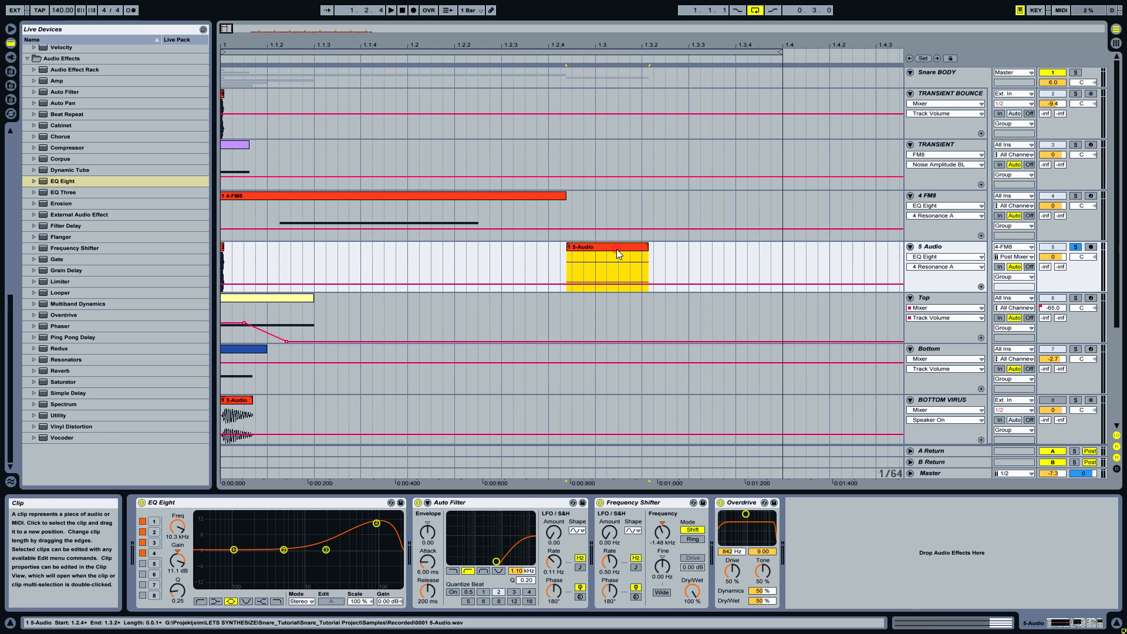
mouse_move(507, 46)
left_mouse_down()
mouse_move(506, 27)
mouse_move(506, 85)
mouse_move(508, 41)
left_mouse_up()
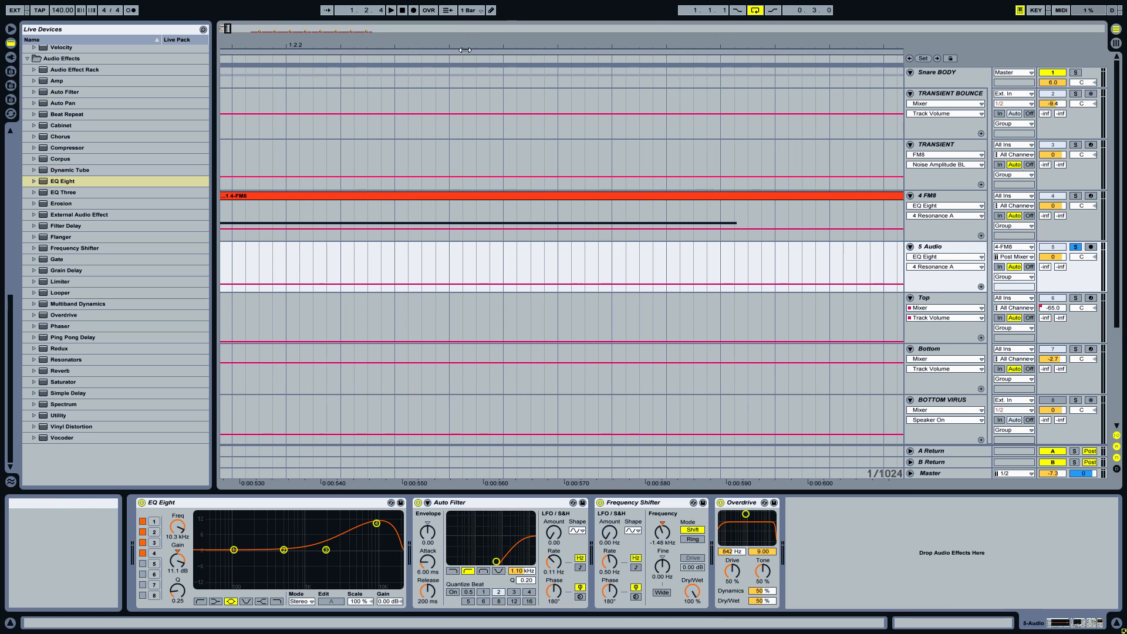
left_click_drag(228, 42, 570, 54)
left_click_drag(373, 45, 225, 40)
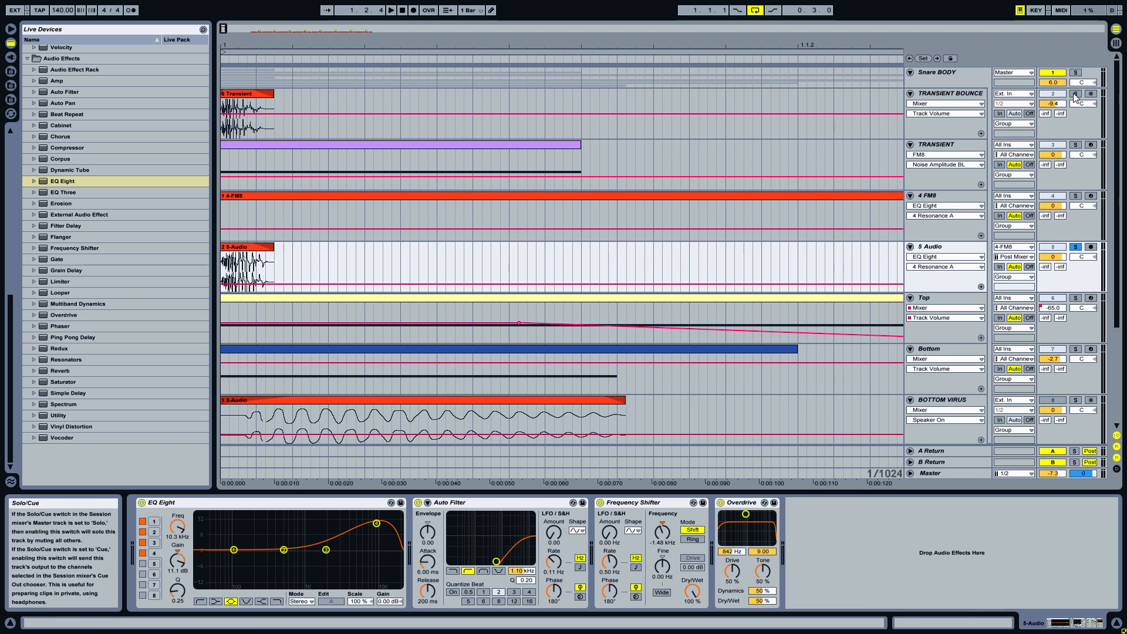
Solo BOTTOM VIRUS, Top and Snare TAIL together with 5 Audio, play the layers and show the Session View mixer
left_click(1075, 400)
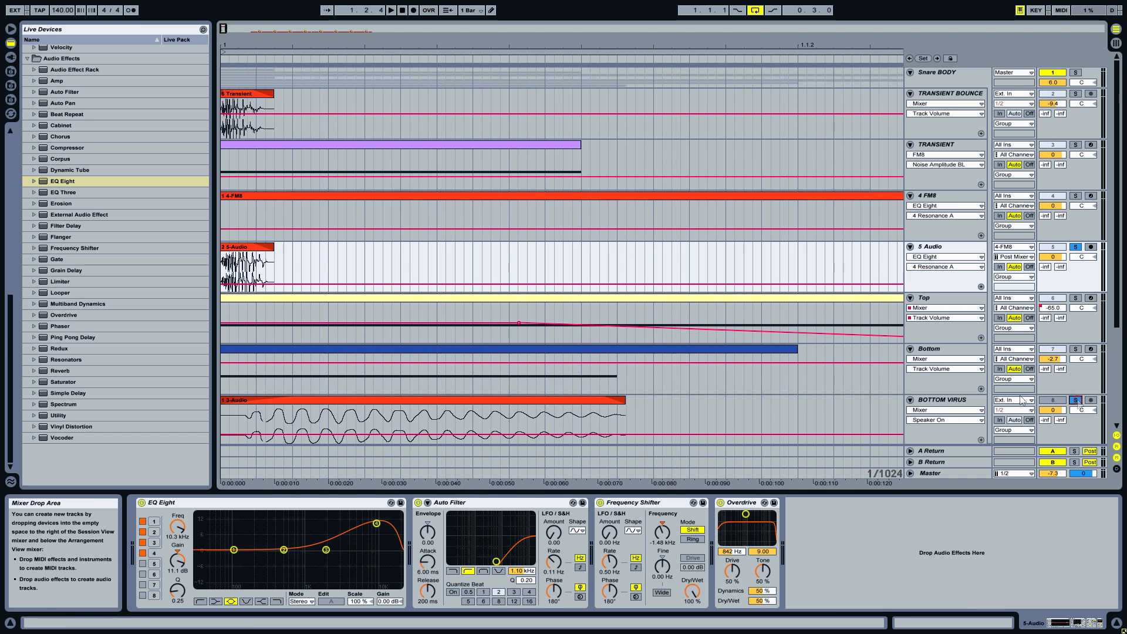
key("space")
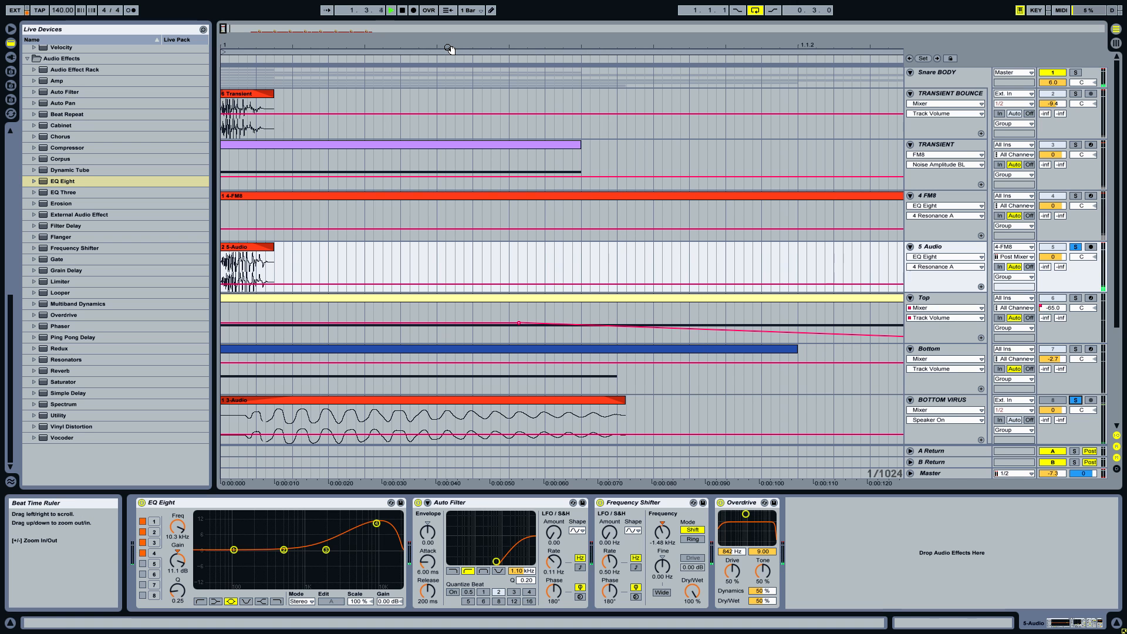
left_click_drag(443, 45, 773, 328)
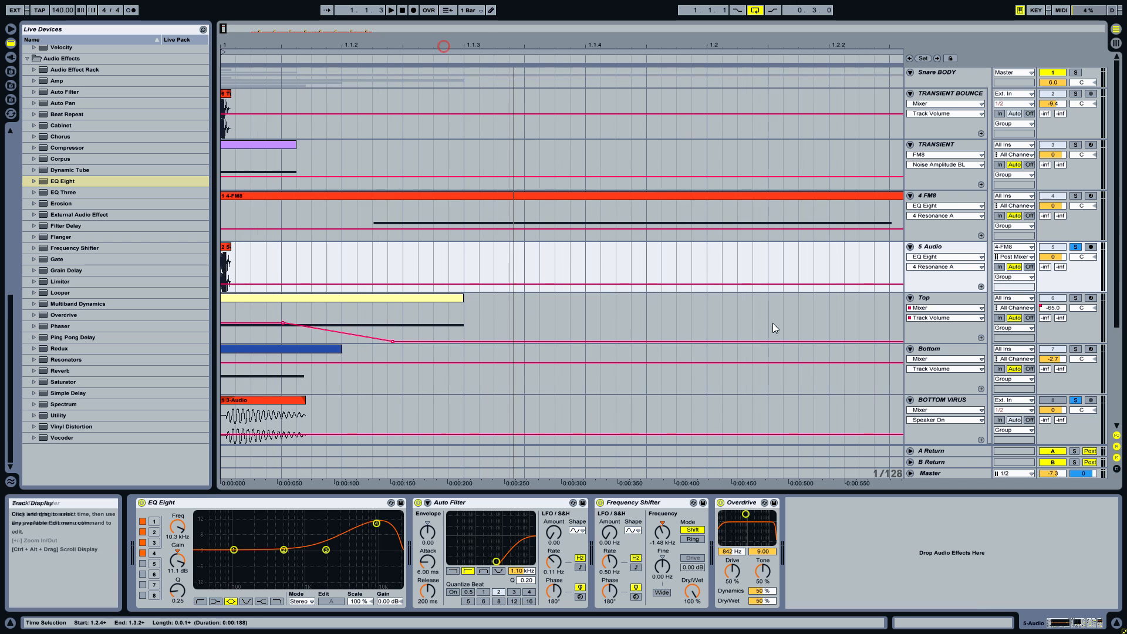
left_click(1076, 298)
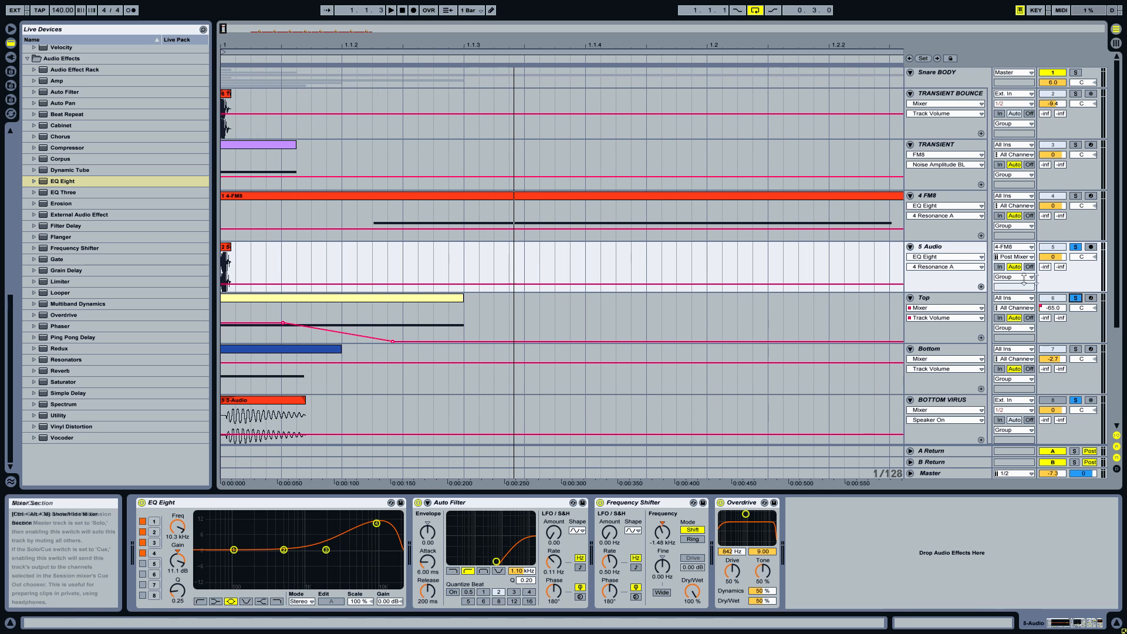
scroll(1054, 268, "down", 3)
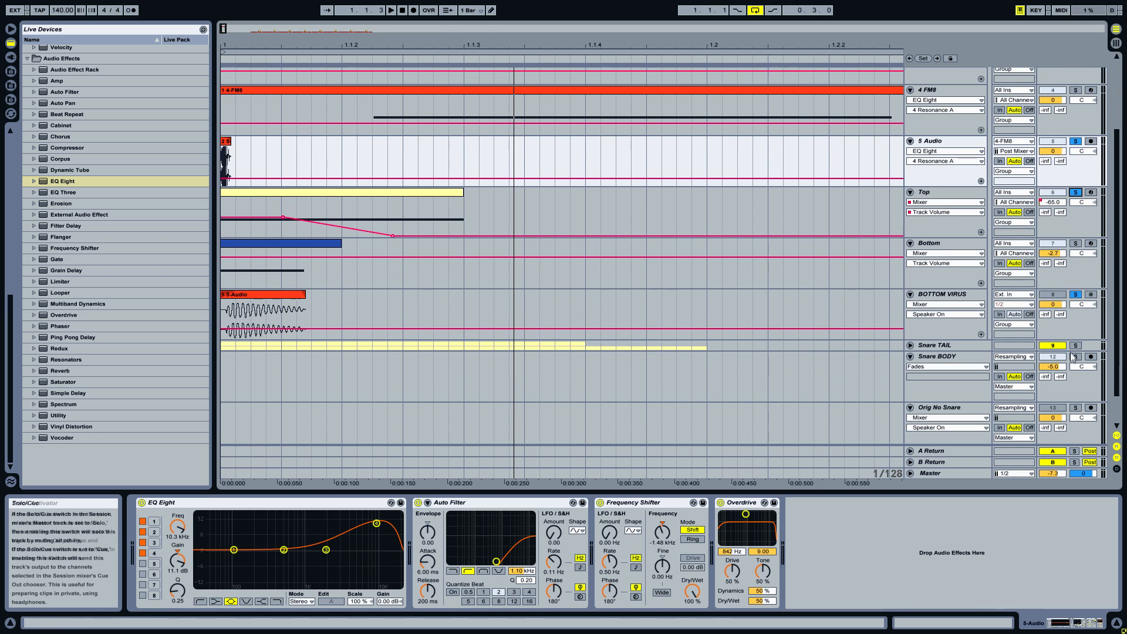
scroll(722, 245, "up", 3)
left_click_drag(398, 48, 365, 41)
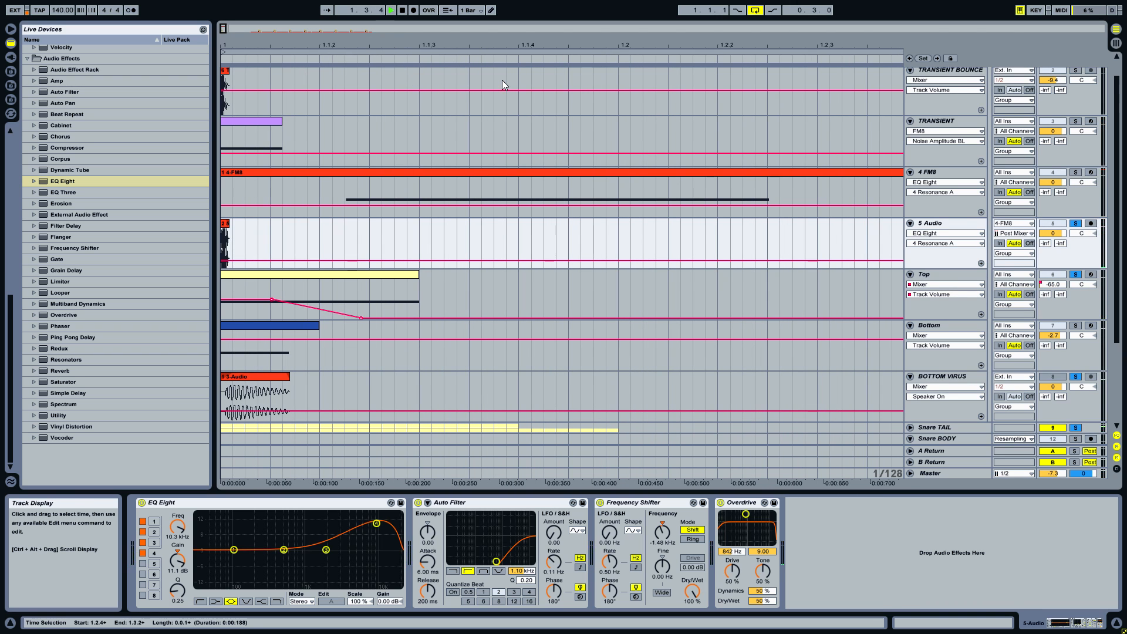
key("Tab")
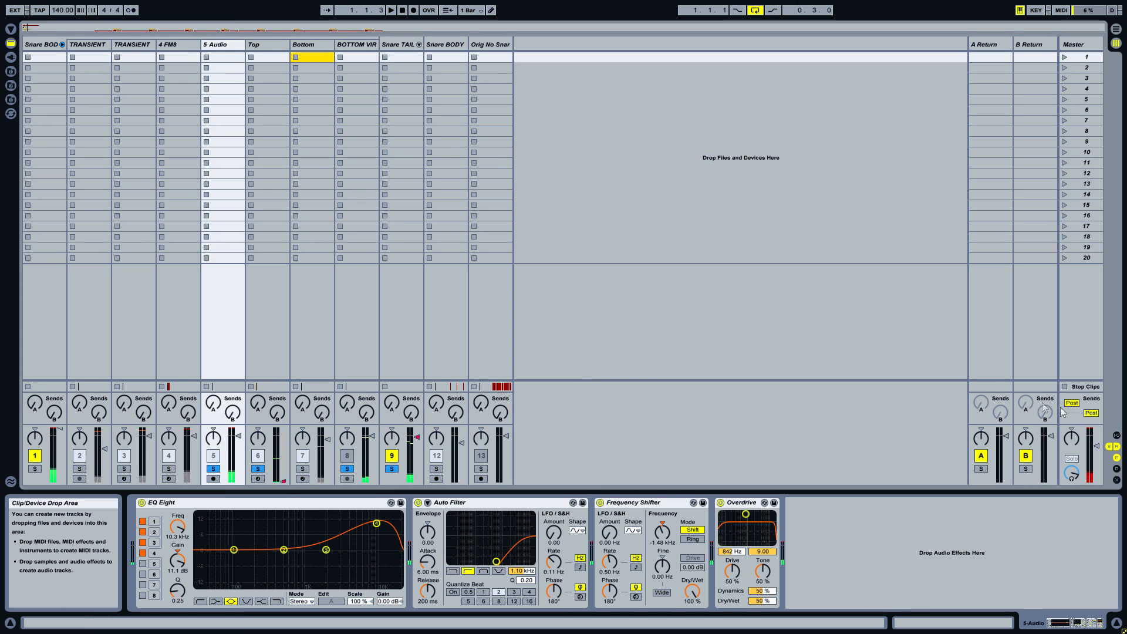
Lower the master volume to -12 dB and return to the Arrangement View
left_click_drag(1097, 445, 1096, 452)
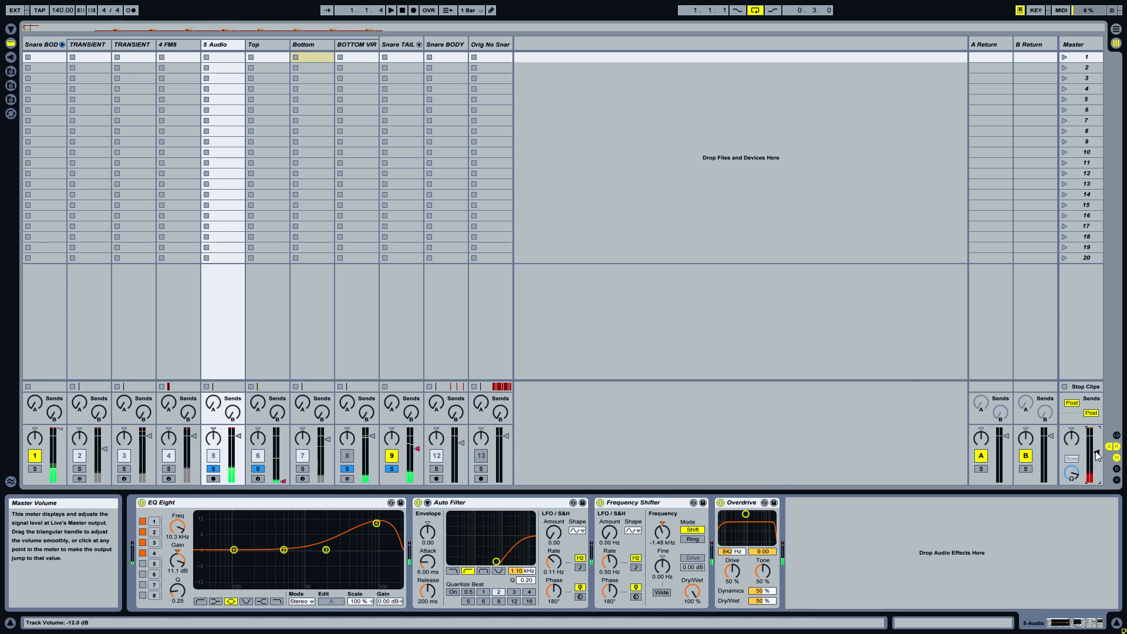
key("Tab")
left_click_drag(444, 43, 306, 66)
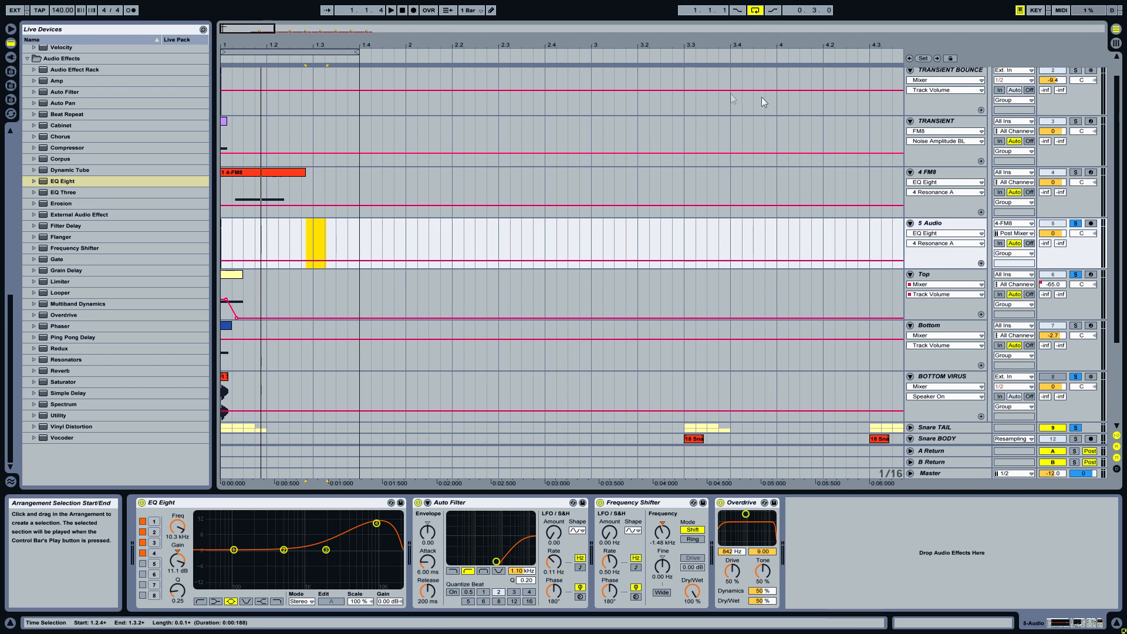
scroll(762, 97, "up", 1)
Fold the Snare BODY group, solo the separate Snare BODY audio track and place the insert mark at the first hit, 3.3.1
mouse_move(814, 45)
left_mouse_down()
mouse_move(812, 30)
mouse_move(826, 43)
left_mouse_up()
left_click(910, 72)
left_click(266, 108)
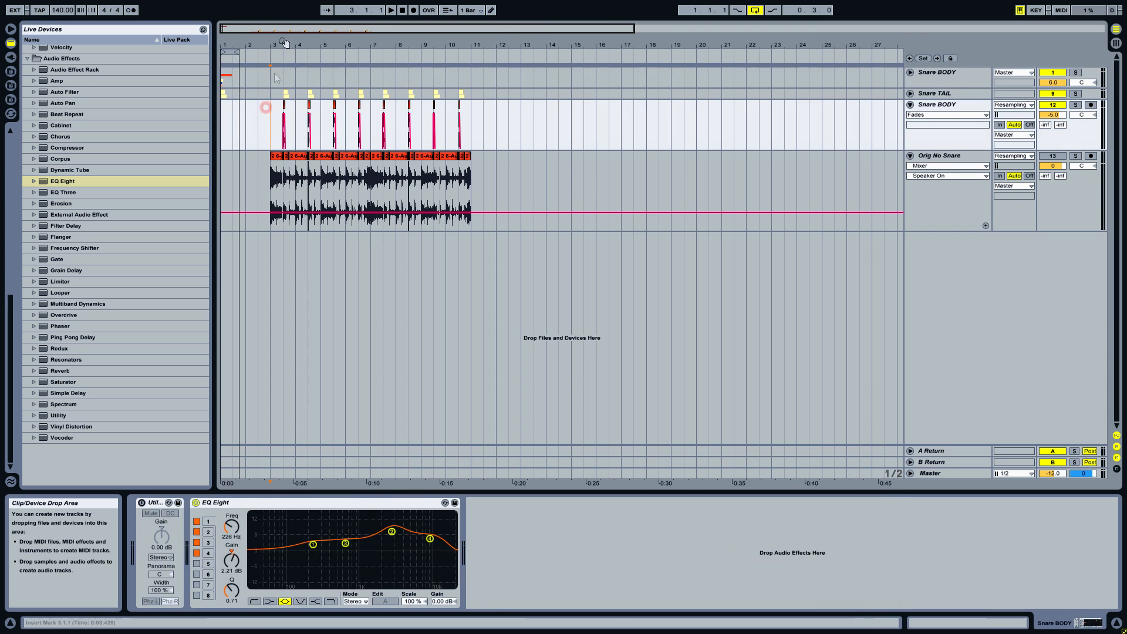
mouse_move(276, 43)
left_mouse_down()
mouse_move(361, 120)
mouse_move(384, 122)
left_mouse_up()
left_click_drag(386, 36, 401, 100)
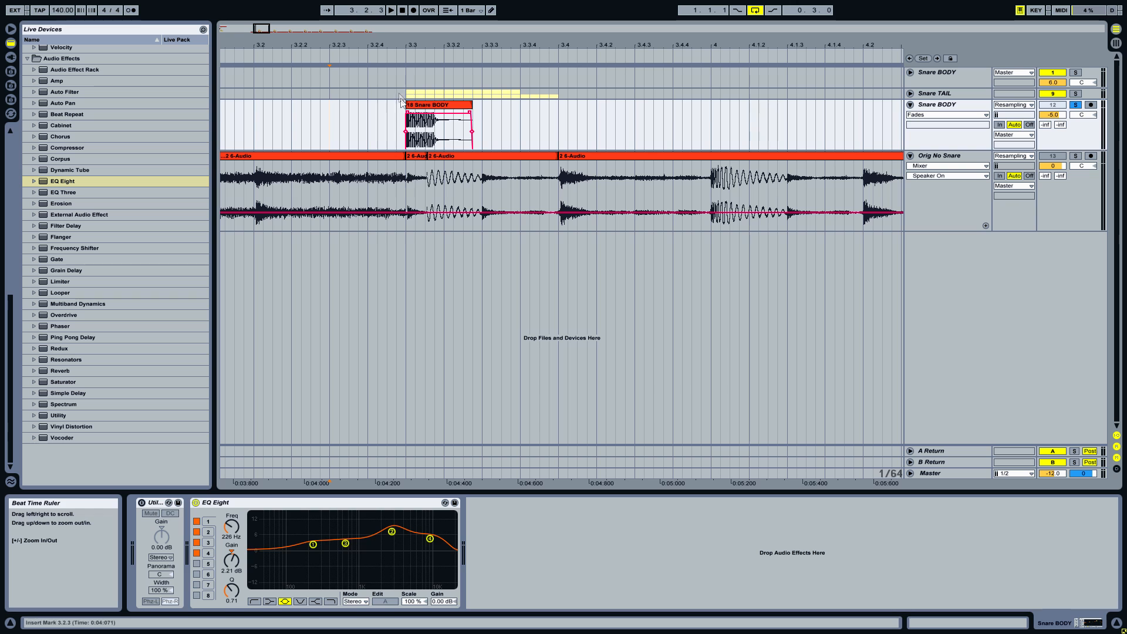
left_click(405, 97)
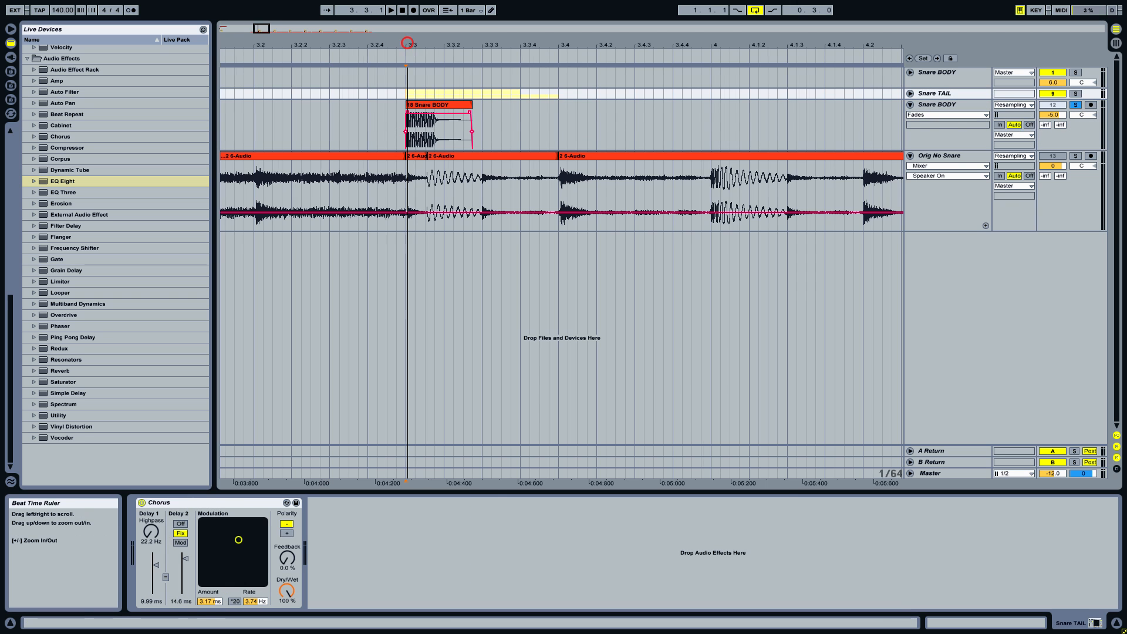
left_click_drag(409, 45, 409, 47)
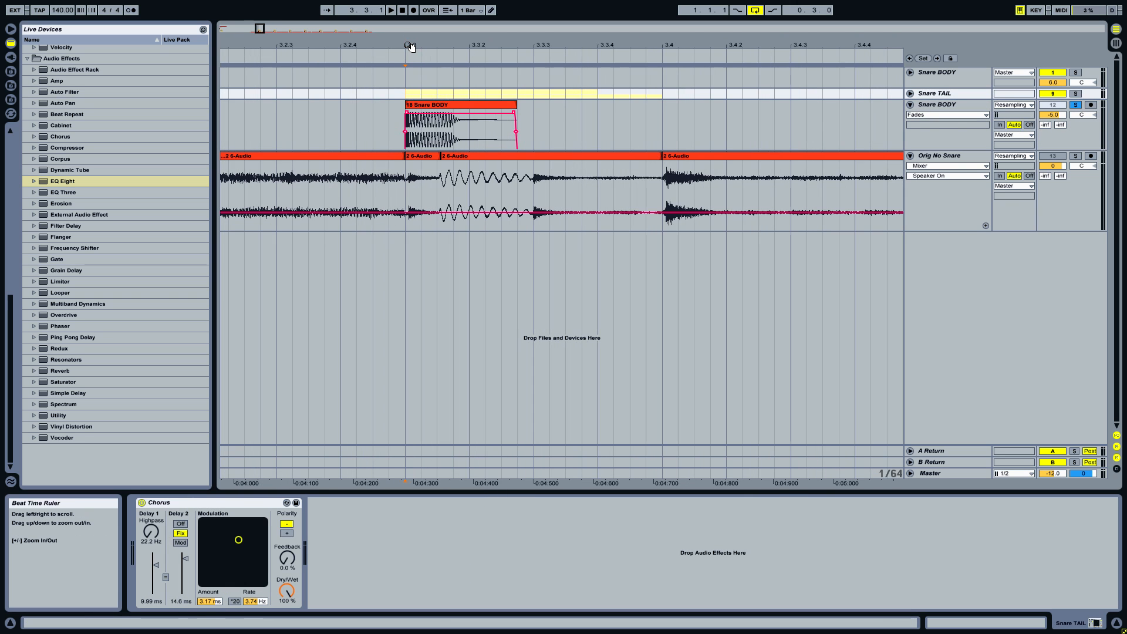
Play the snare hit from 3.3.1, switching the Snare TAIL solo on and off to compare the body with and without the tail
left_click(1076, 93)
key("space")
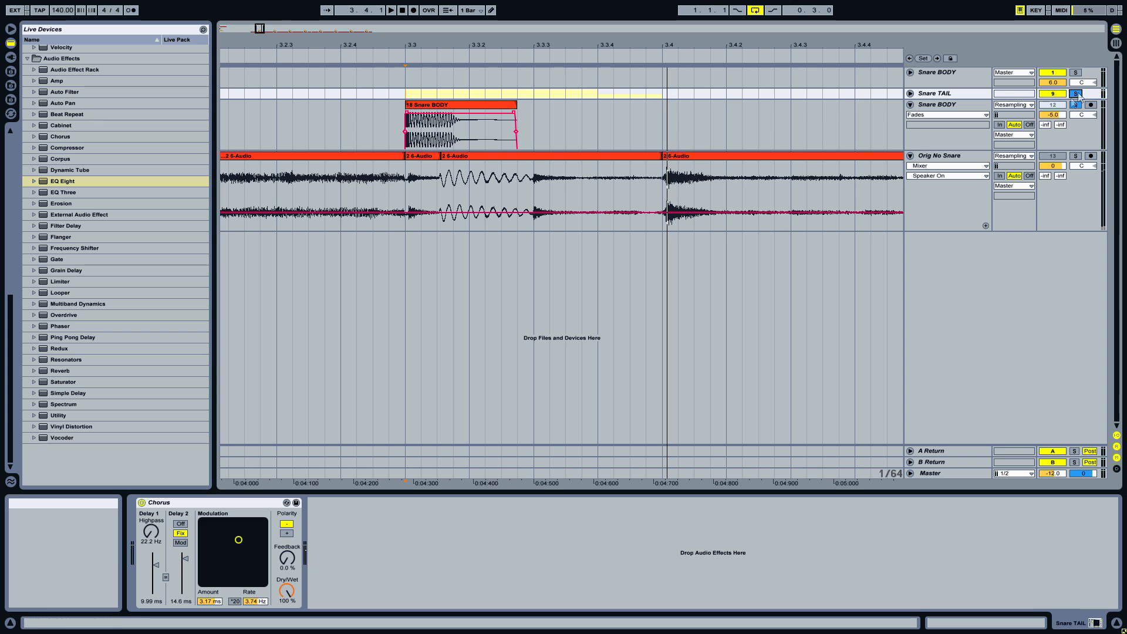
key("space")
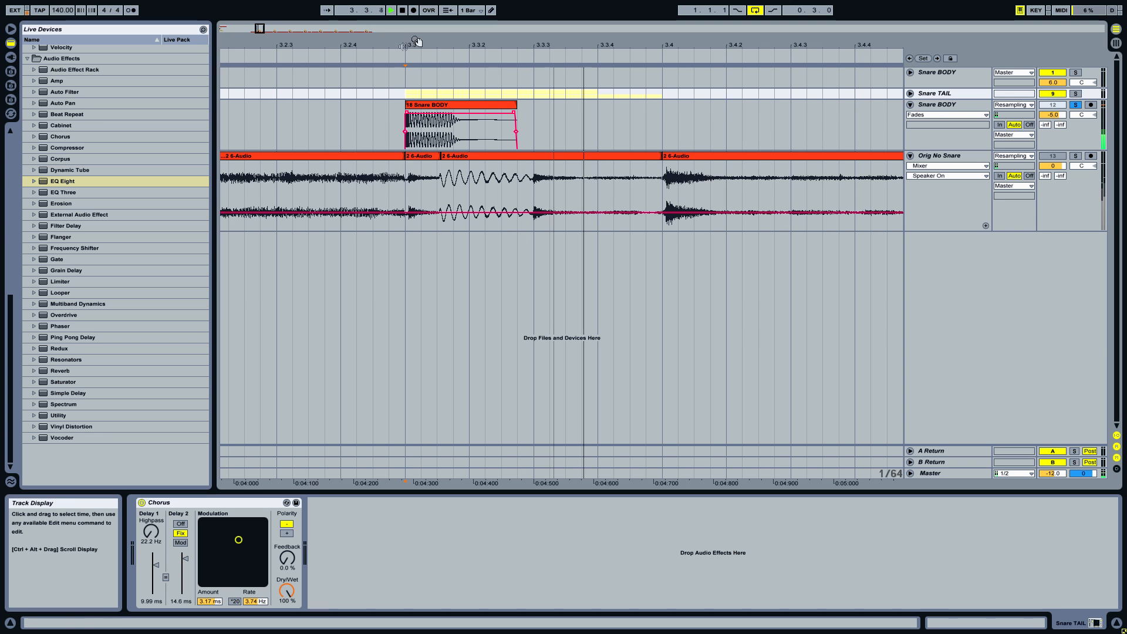
left_click(1074, 94)
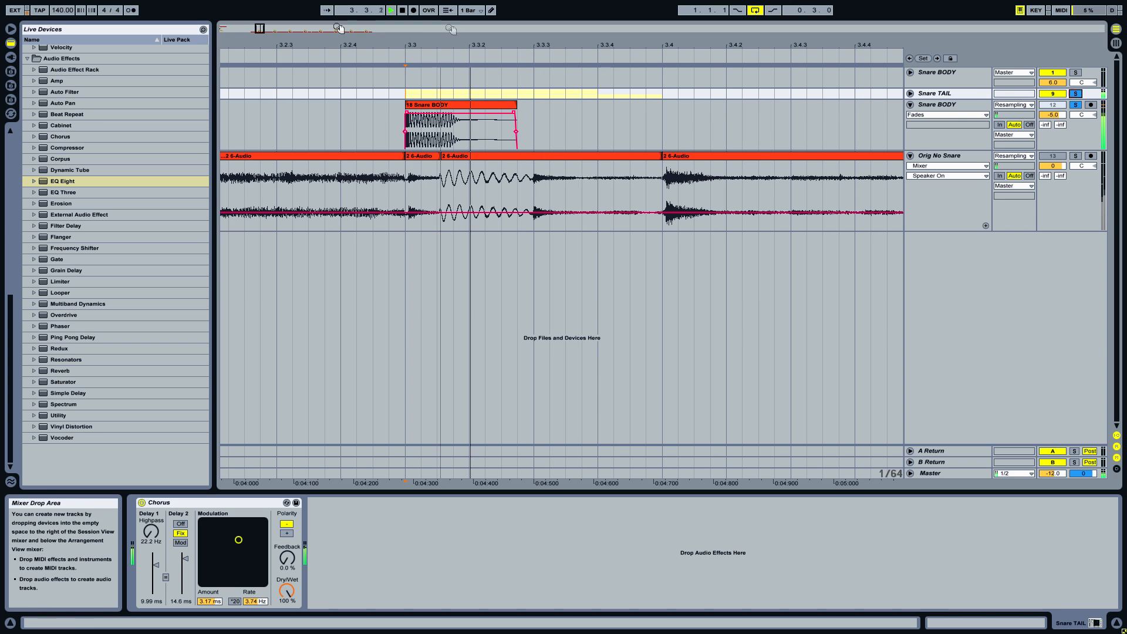
left_click_drag(417, 43, 424, 38)
left_click(1077, 94)
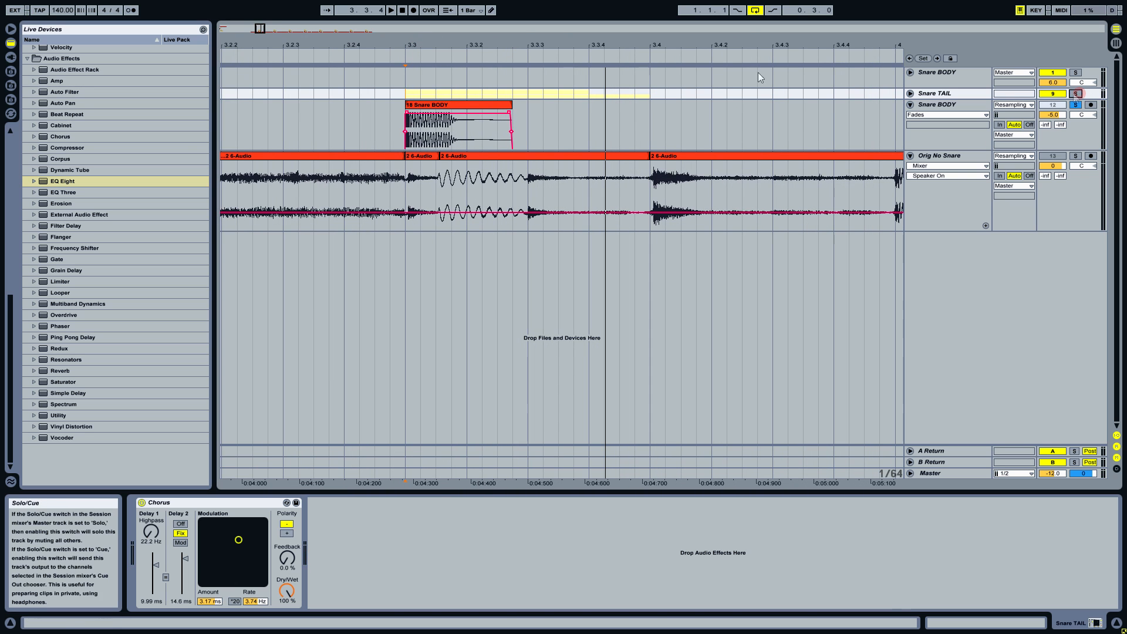
Select the Snare BODY clip at 3.3, play it soloed and examine its waveform up close
left_click(940, 106)
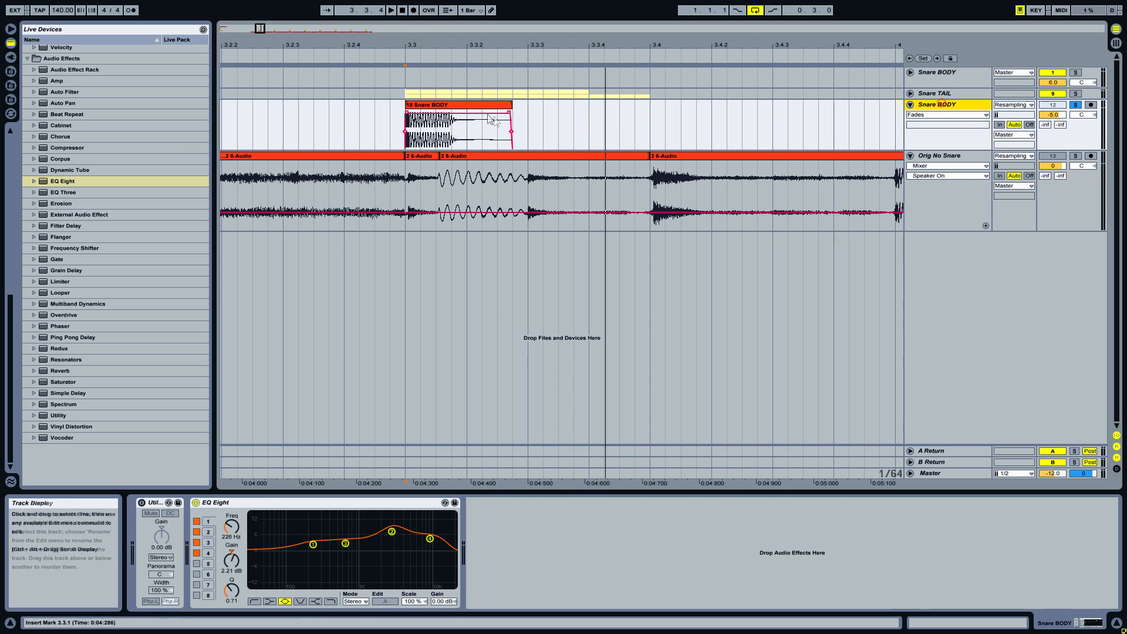
left_click(448, 105)
mouse_move(413, 42)
left_mouse_down()
mouse_move(402, 66)
mouse_move(402, 42)
left_mouse_up()
key("space")
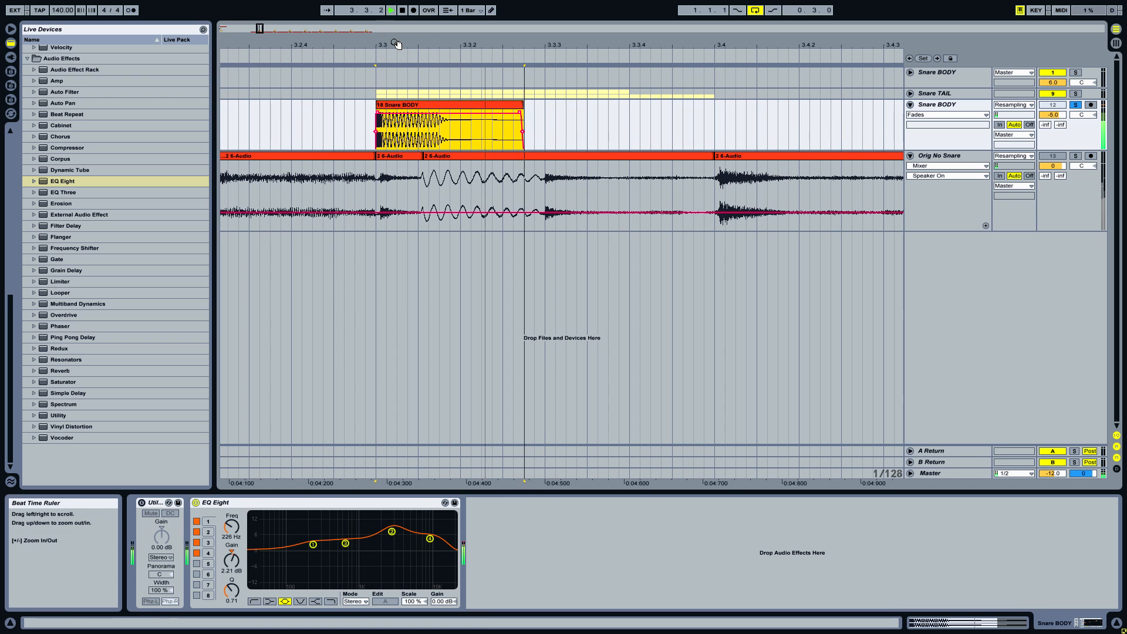
left_click_drag(395, 46, 386, 40)
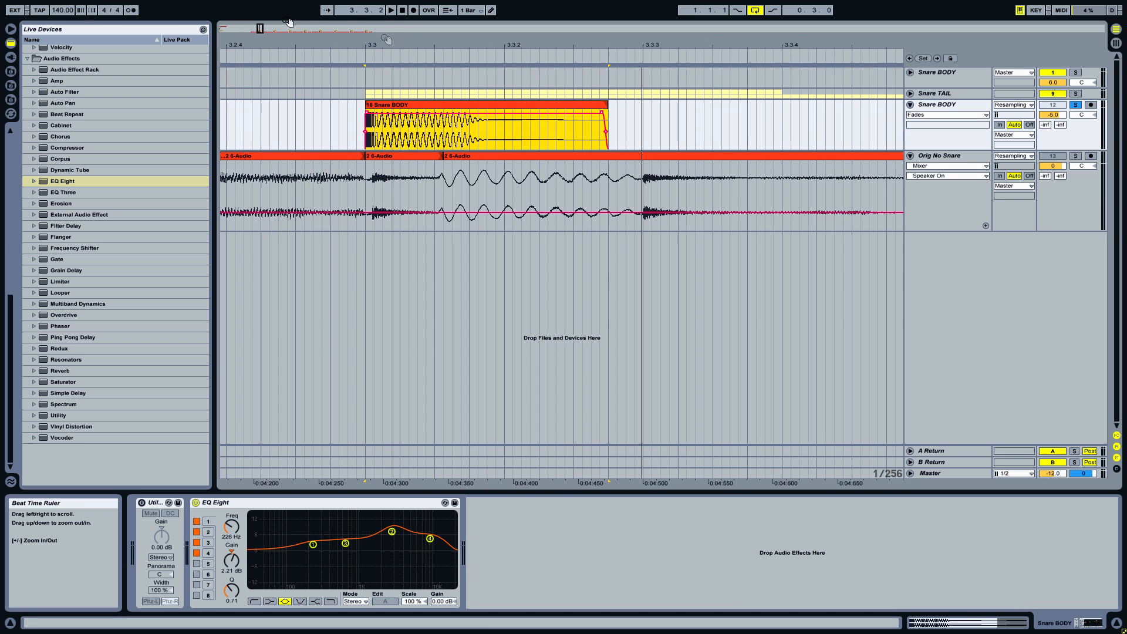
Hide the browser, show the whole run of snare clips and place the insert mark at 3.1.1 on the Snare BODY track
left_click(11, 29)
left_click_drag(188, 43, 418, 18)
left_click_drag(487, 46, 260, 45)
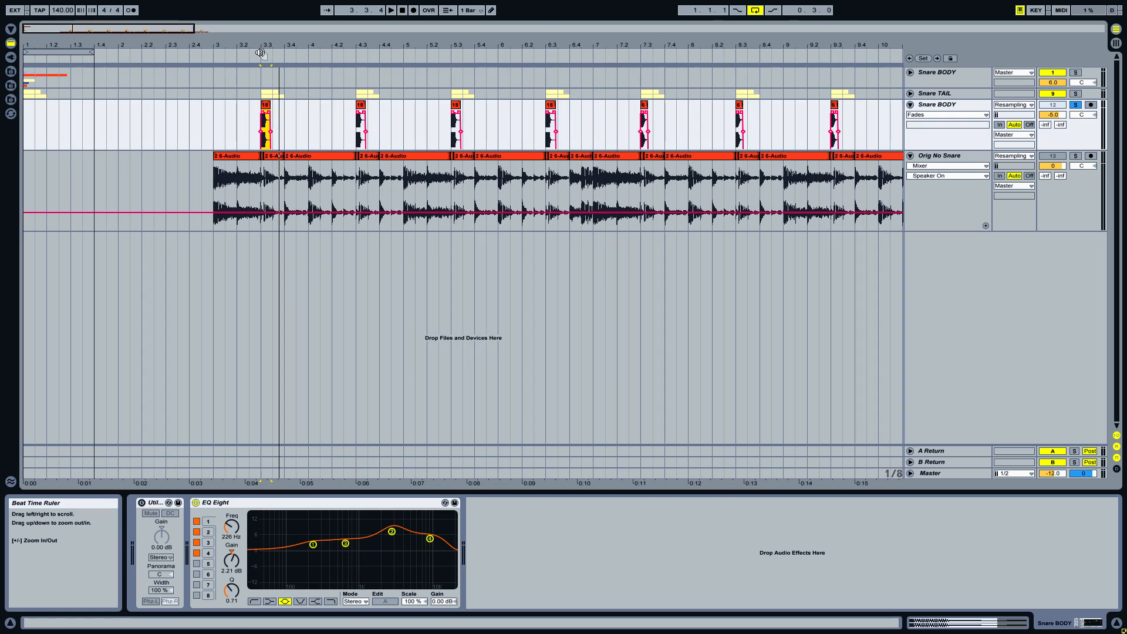
left_click(215, 114)
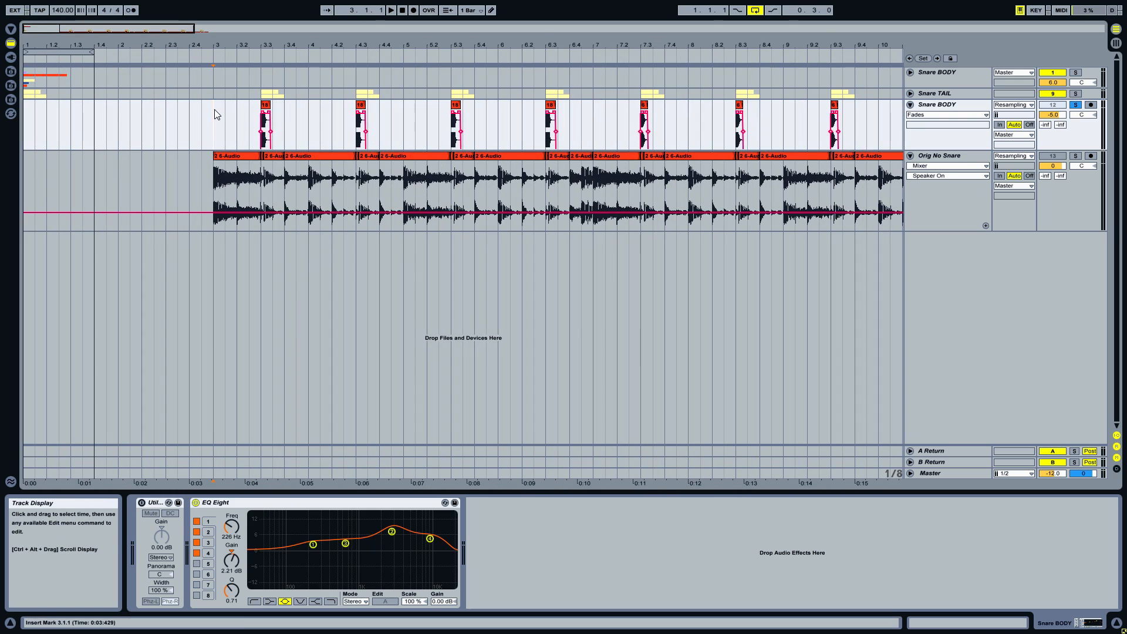